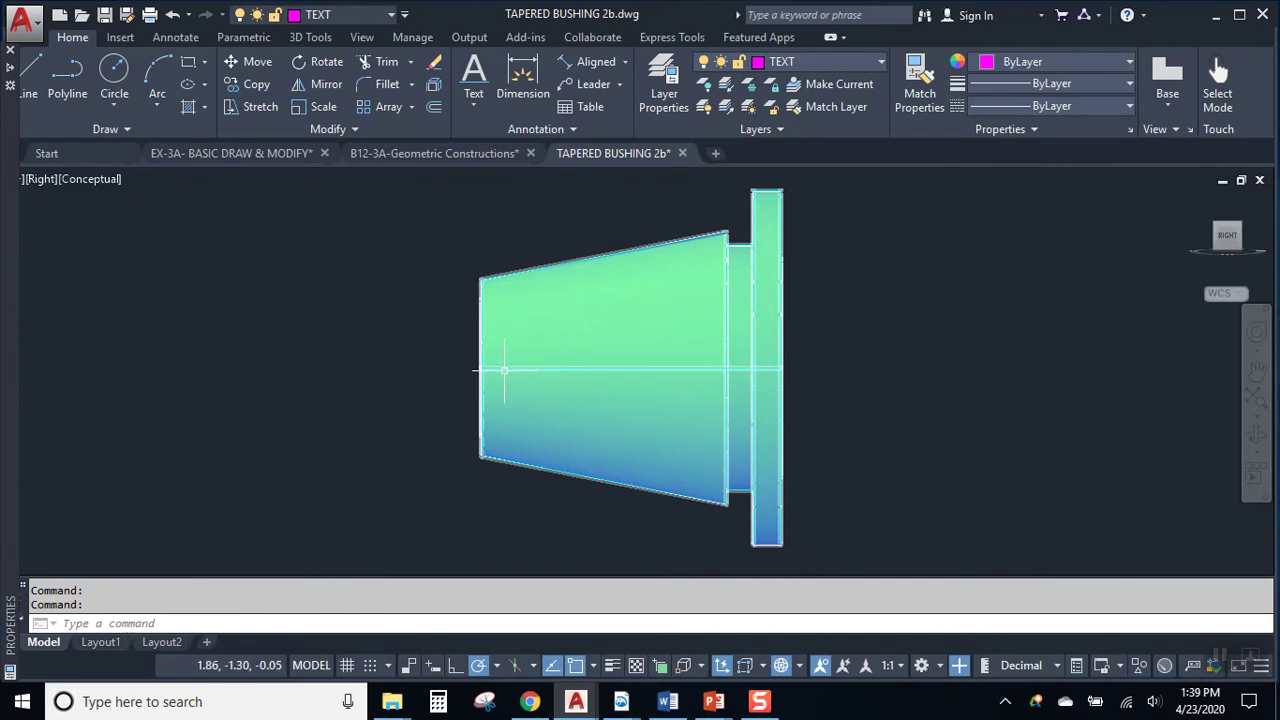
Step: Examine the tapered bushing from the front, right and back views and from angled views of both ends
middle_click_drag(631, 367, 752, 423, "shift")
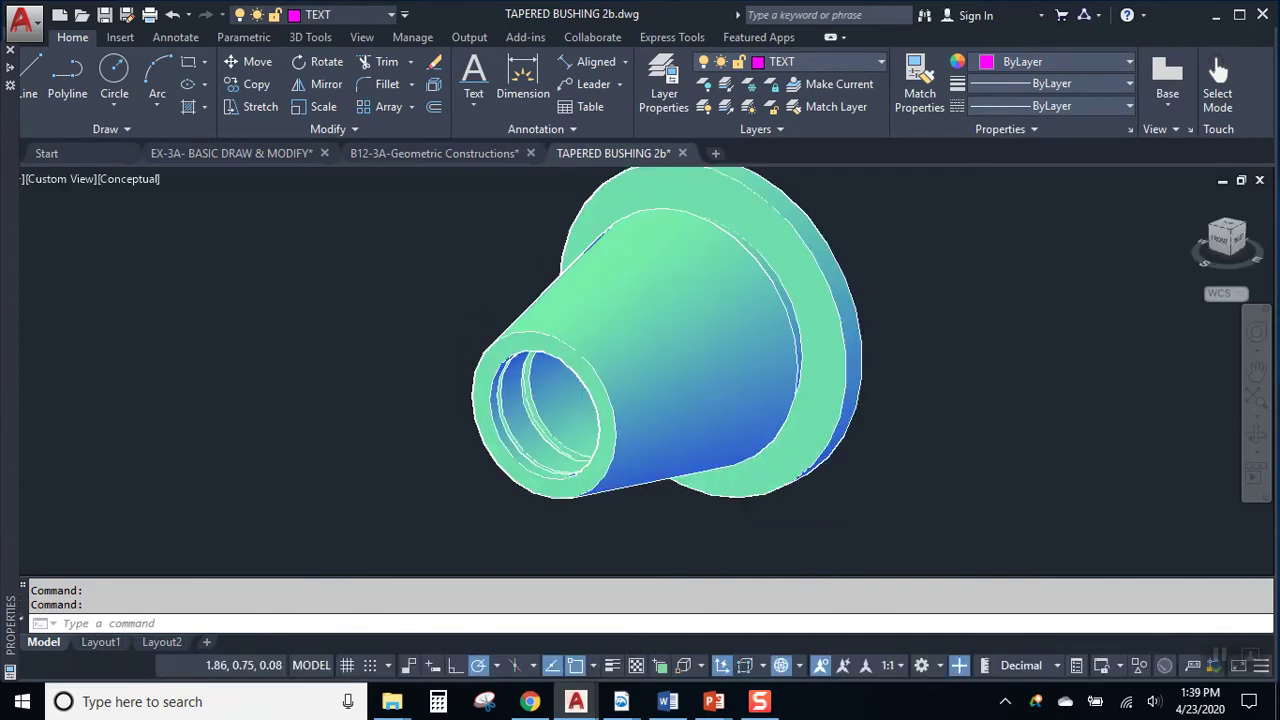
left_click(1222, 246)
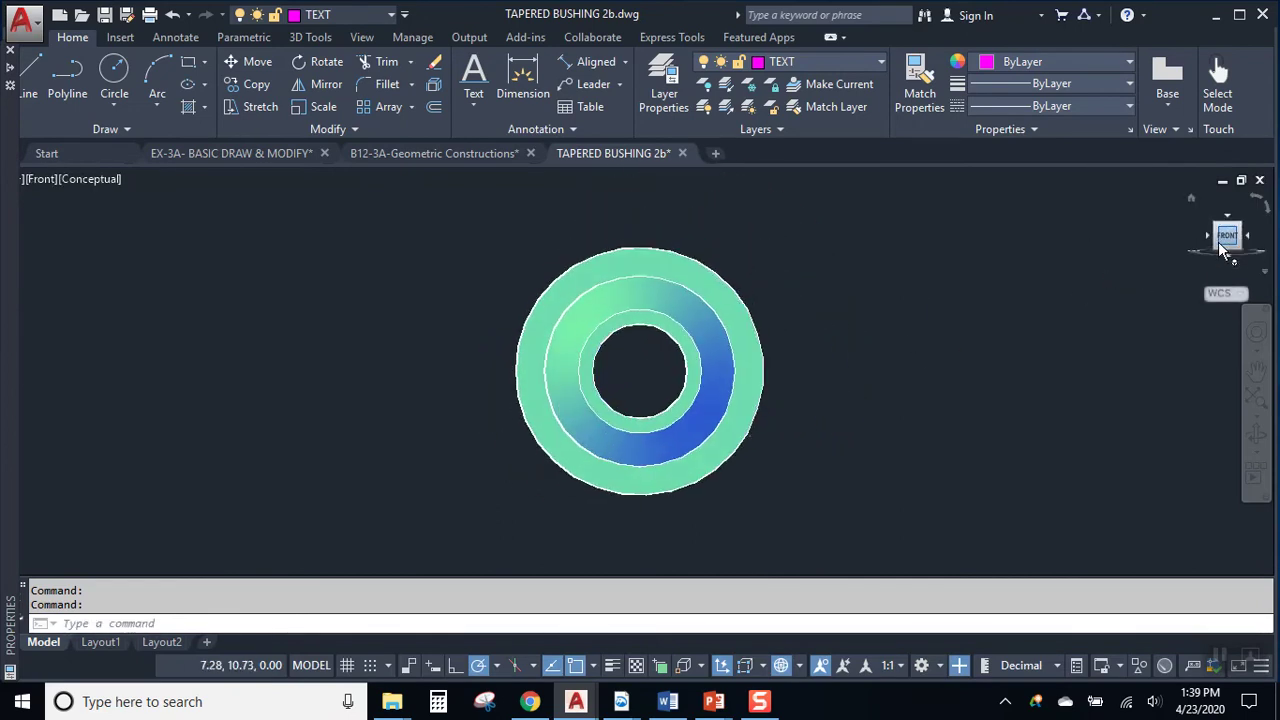
left_click(1247, 236)
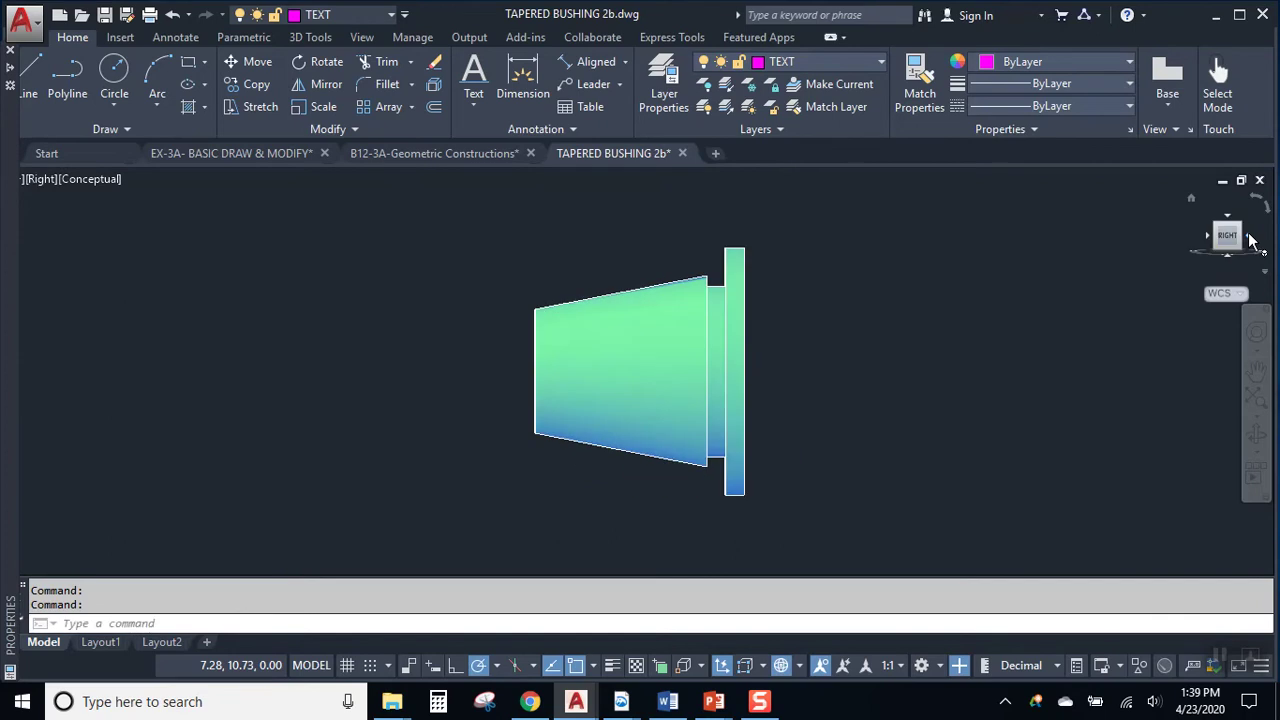
left_click(1250, 240)
scroll(634, 366, "up", 5)
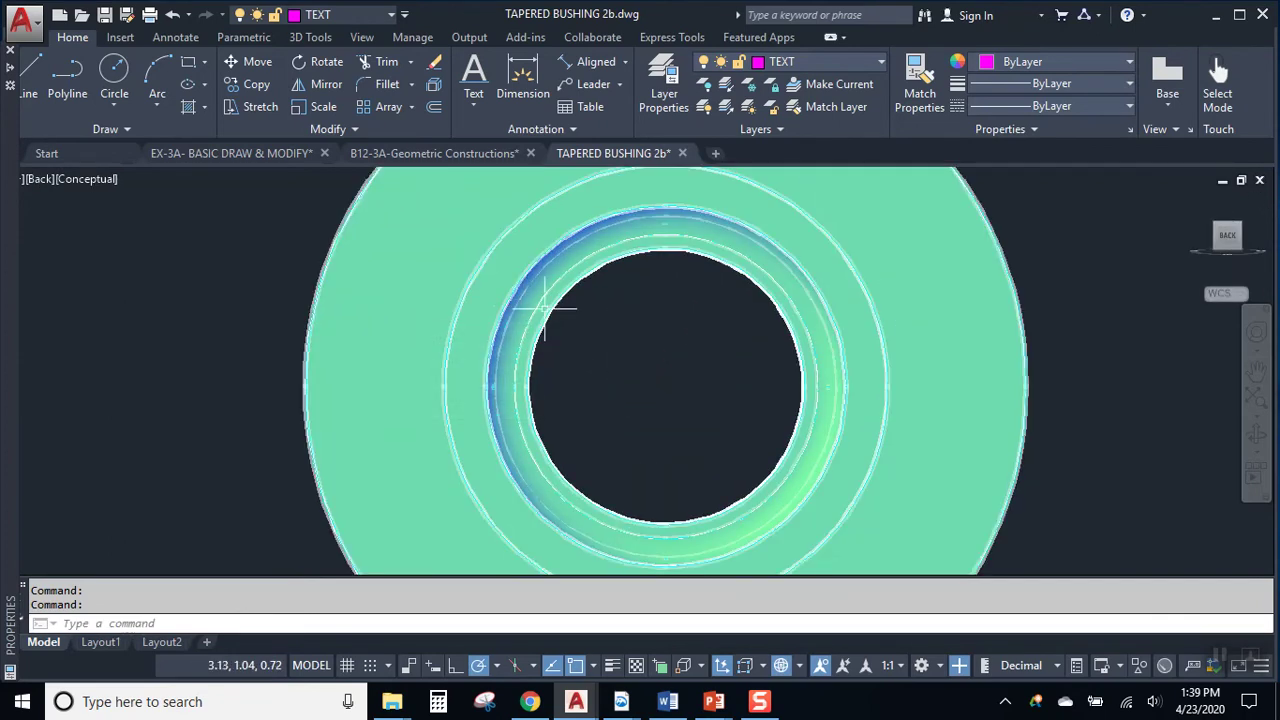
middle_click_drag(527, 350, 811, 466, "shift")
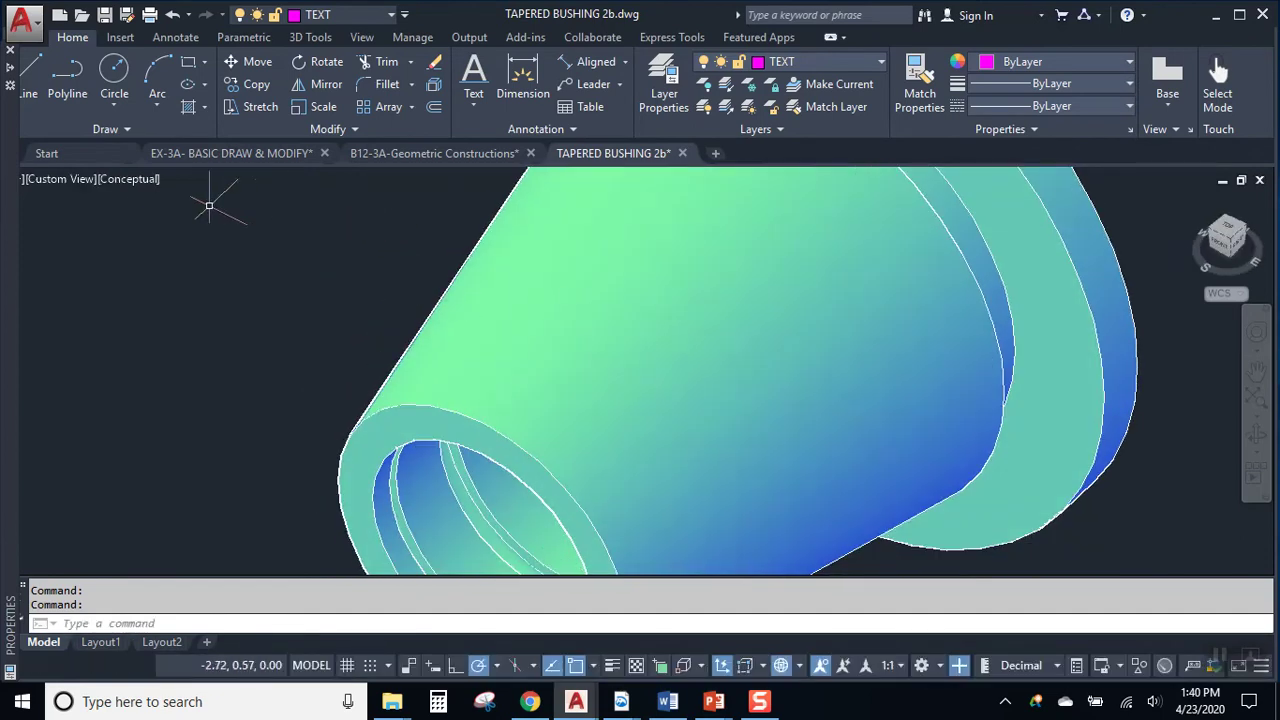
Step: Switch to the X-ray visual style and examine the bushing's internal bore and grooves from both ends
left_click(130, 180)
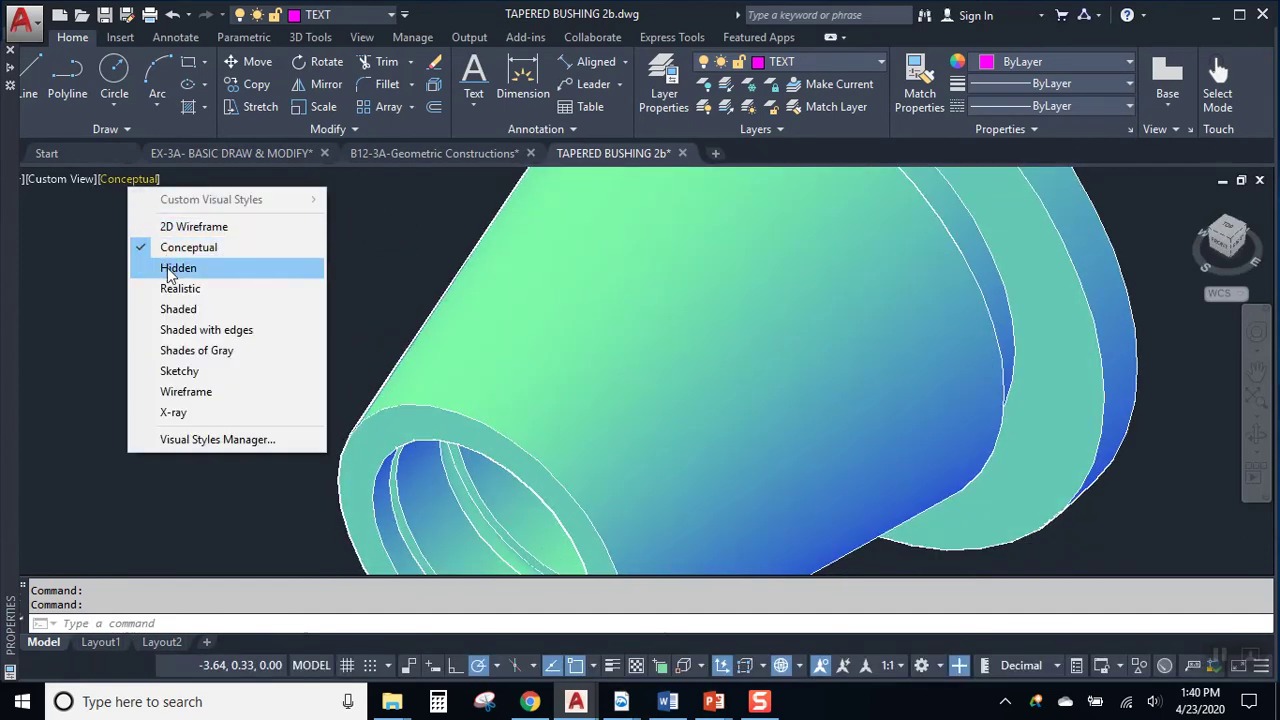
left_click(173, 411)
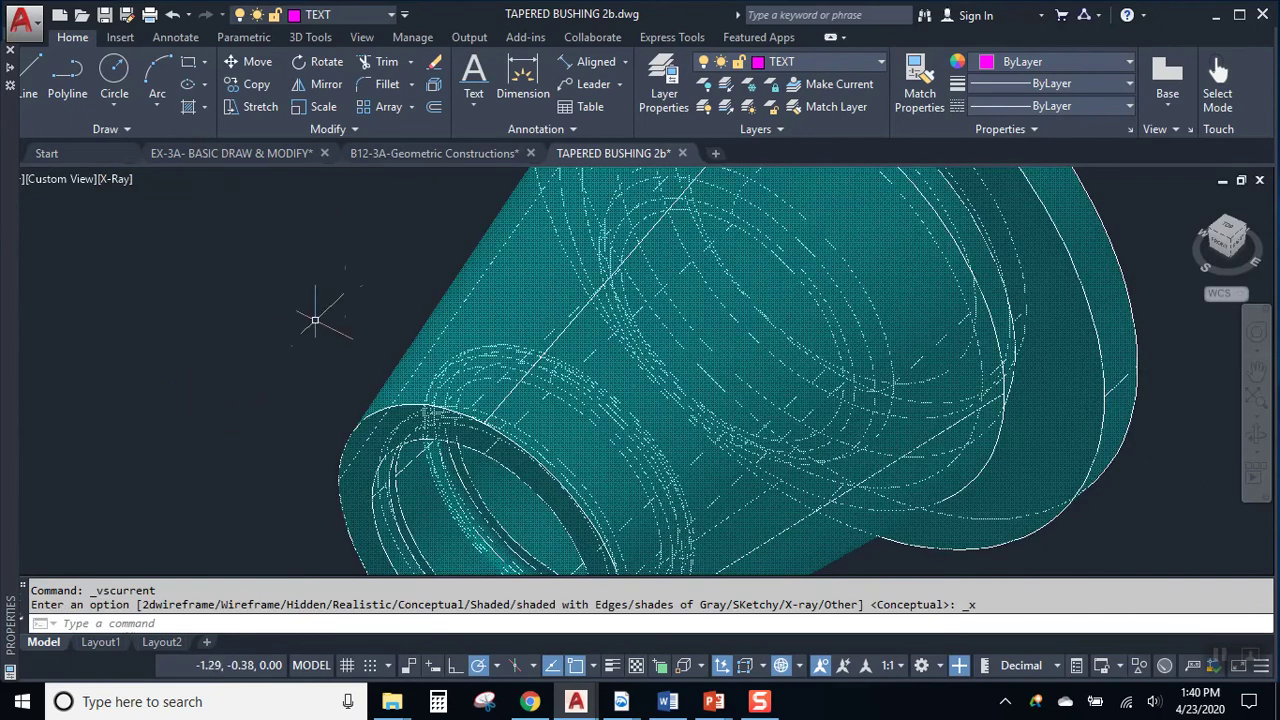
scroll(629, 340, "down", 3)
scroll(629, 340, "down", 2)
scroll(700, 350, "up", 5)
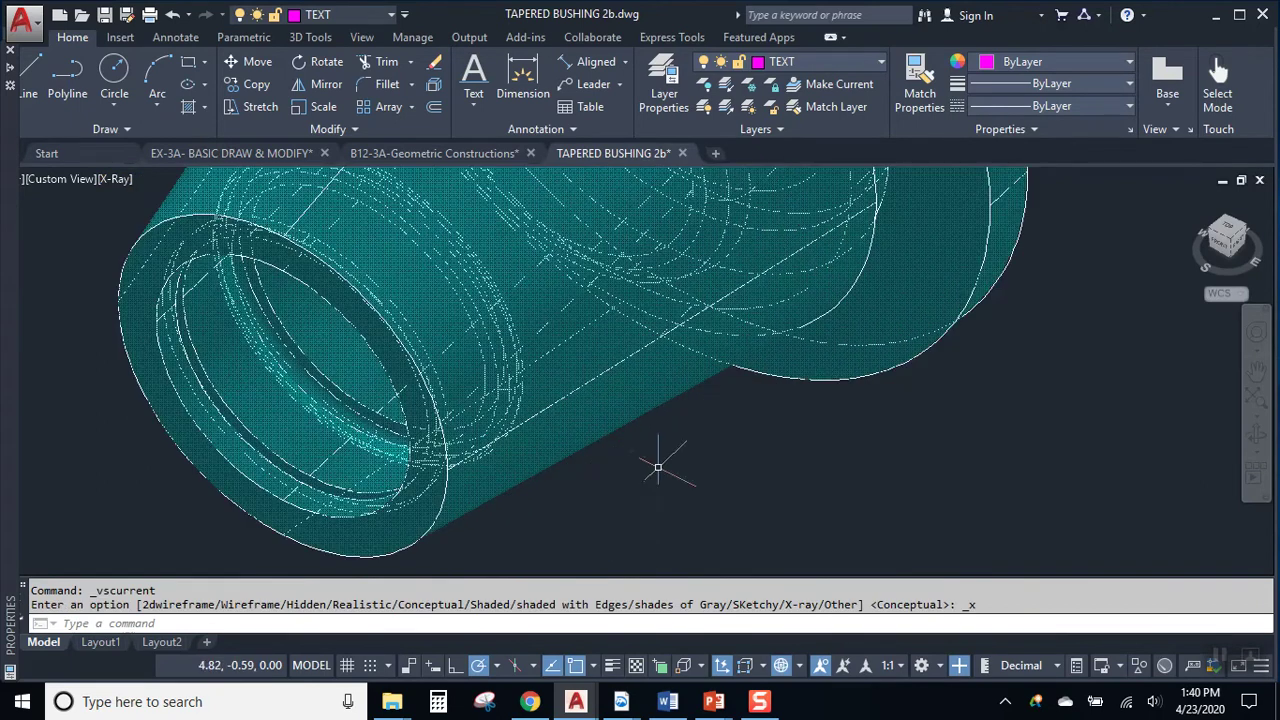
scroll(583, 507, "up", 3)
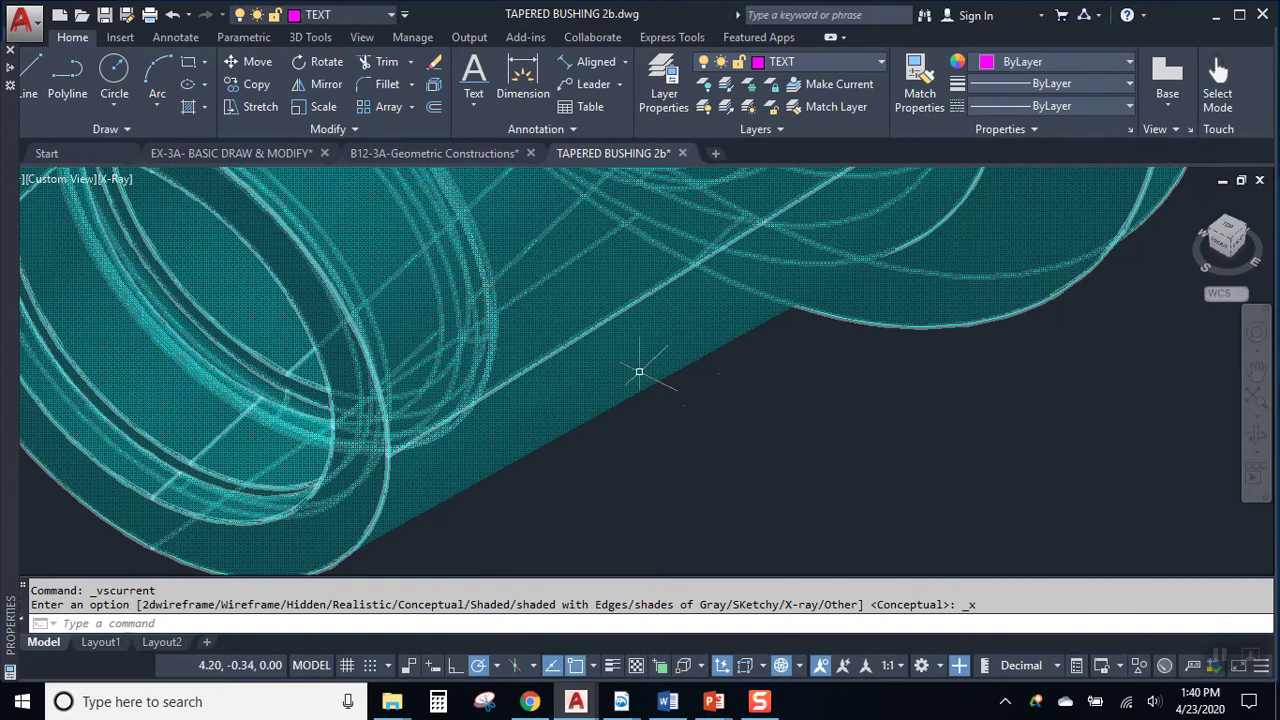
scroll(700, 400, "down", 5)
middle_click_drag(757, 434, 515, 350, "shift")
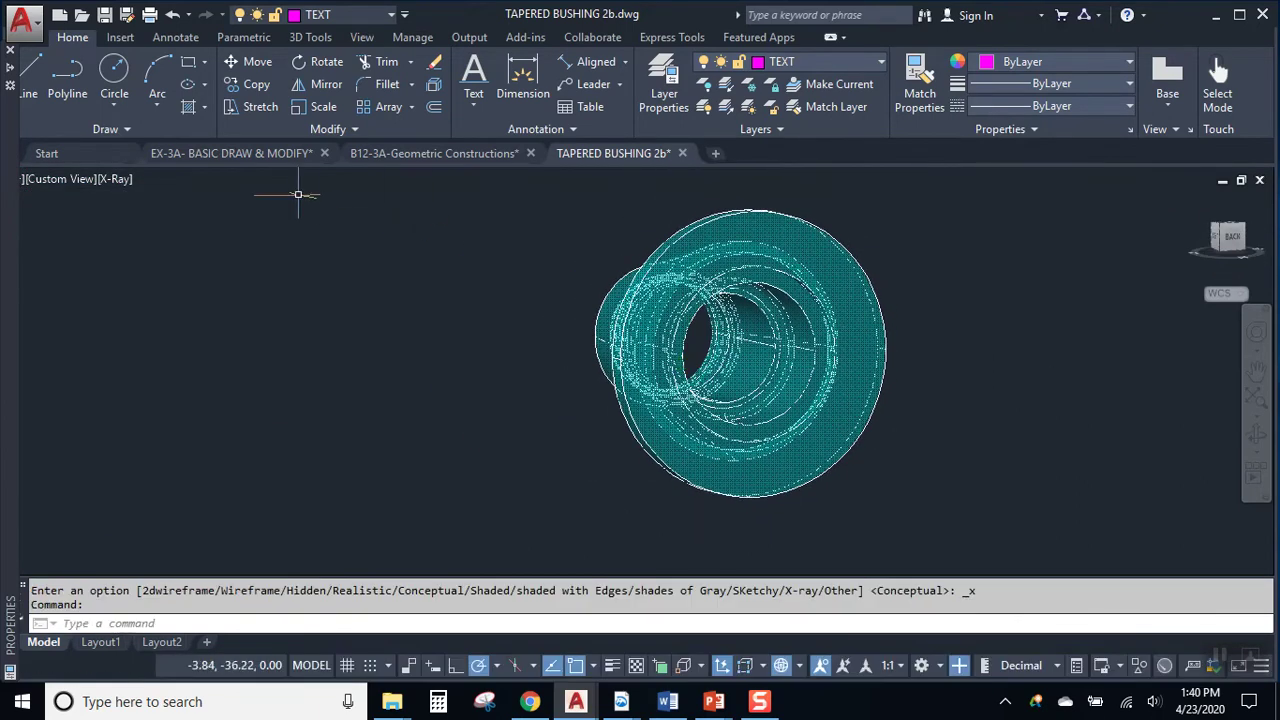
middle_click_drag(330, 210, 540, 355, "shift")
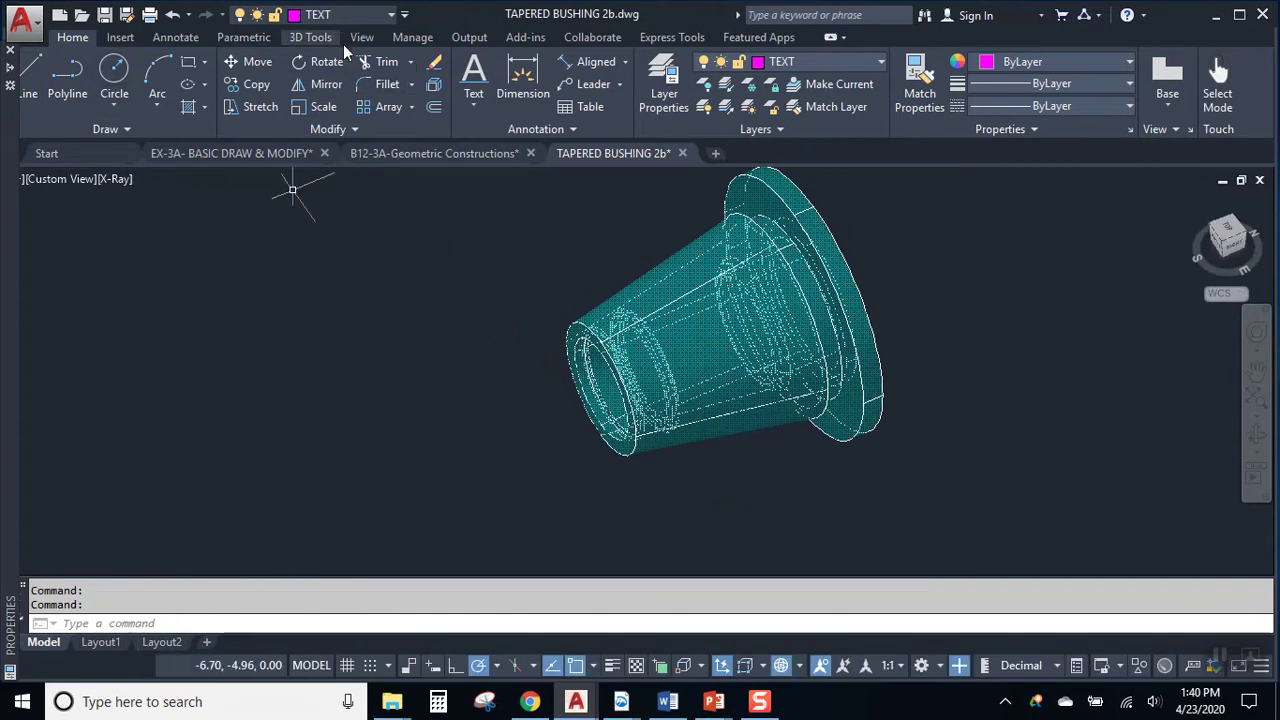
Step: Return the bushing to the Conceptual visual style
left_click(115, 179)
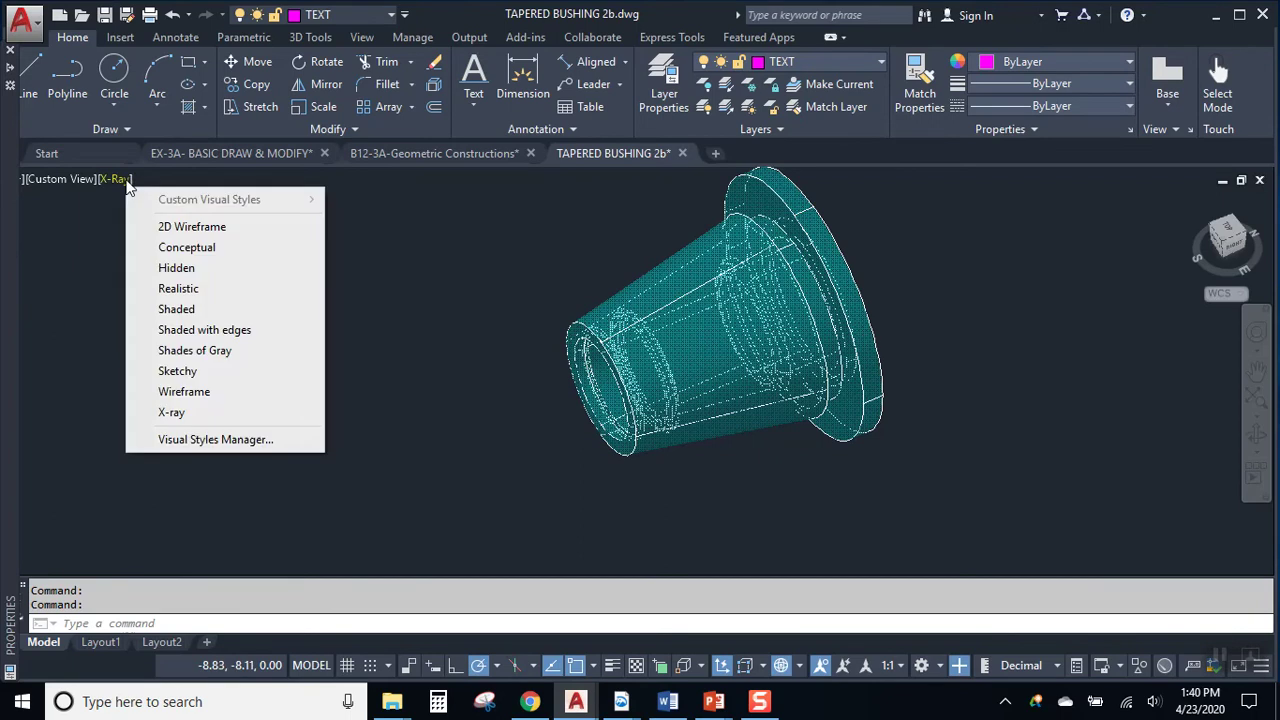
left_click(180, 412)
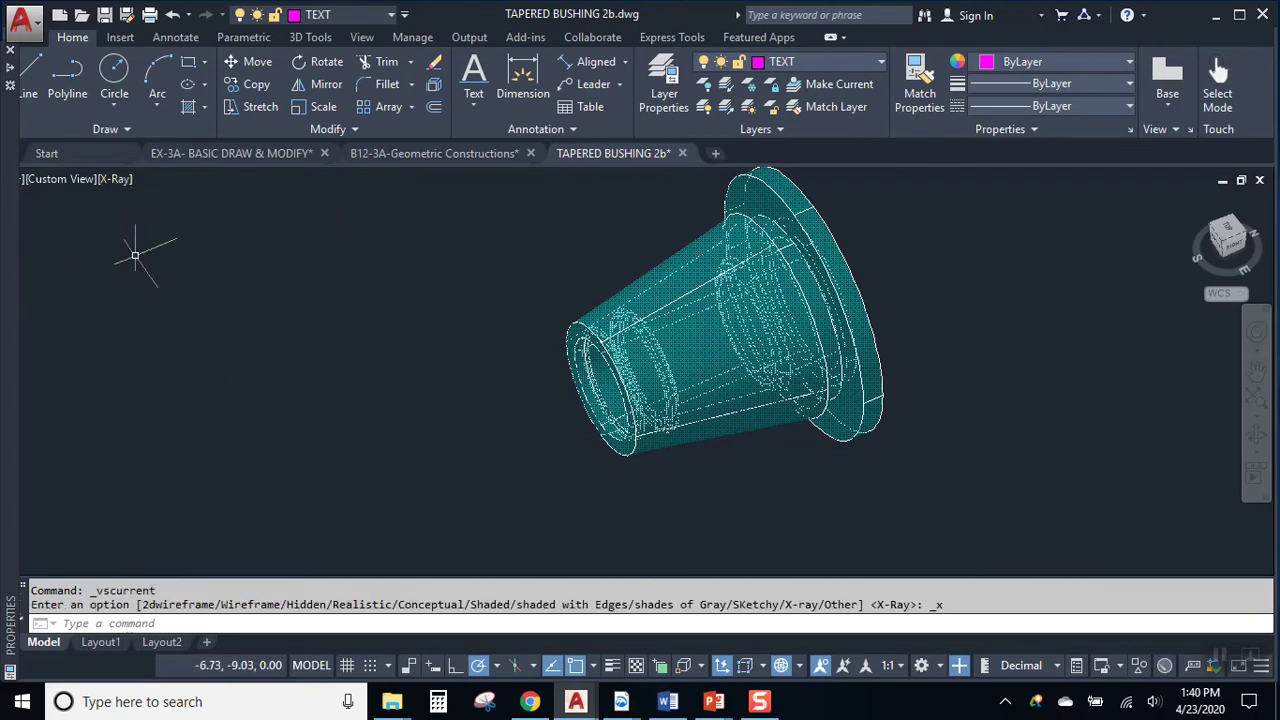
left_click(115, 180)
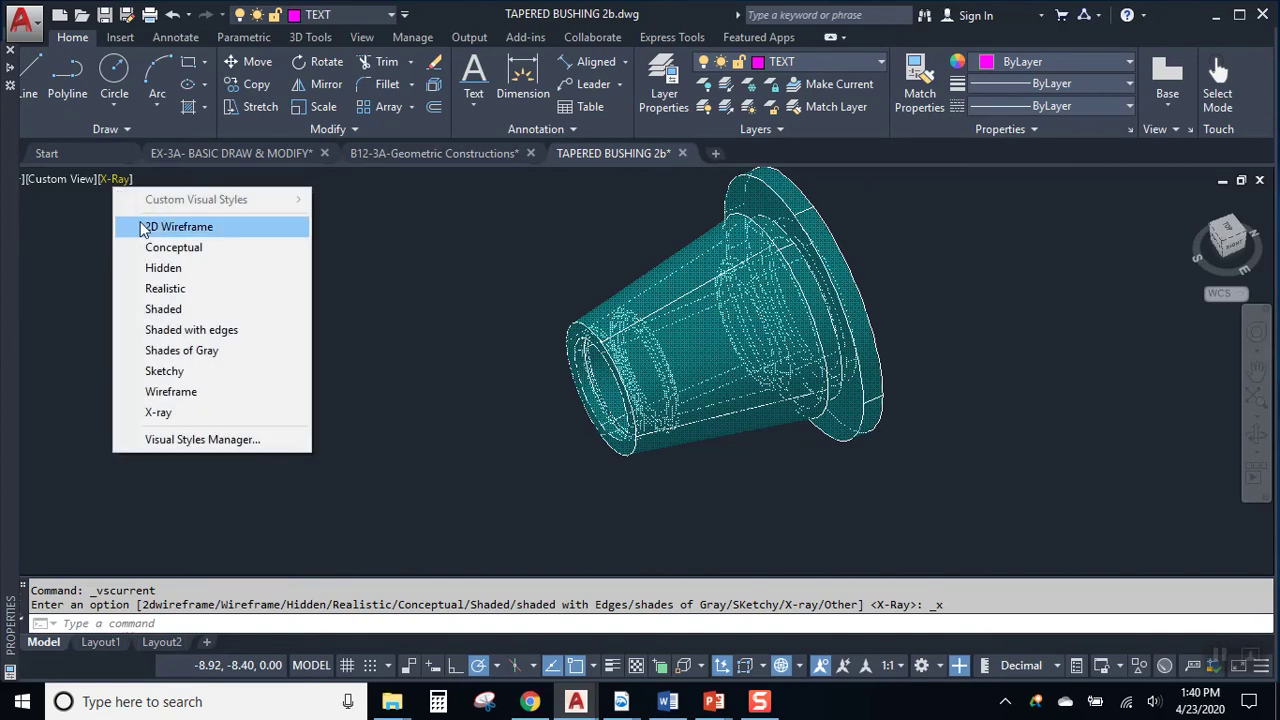
left_click(165, 247)
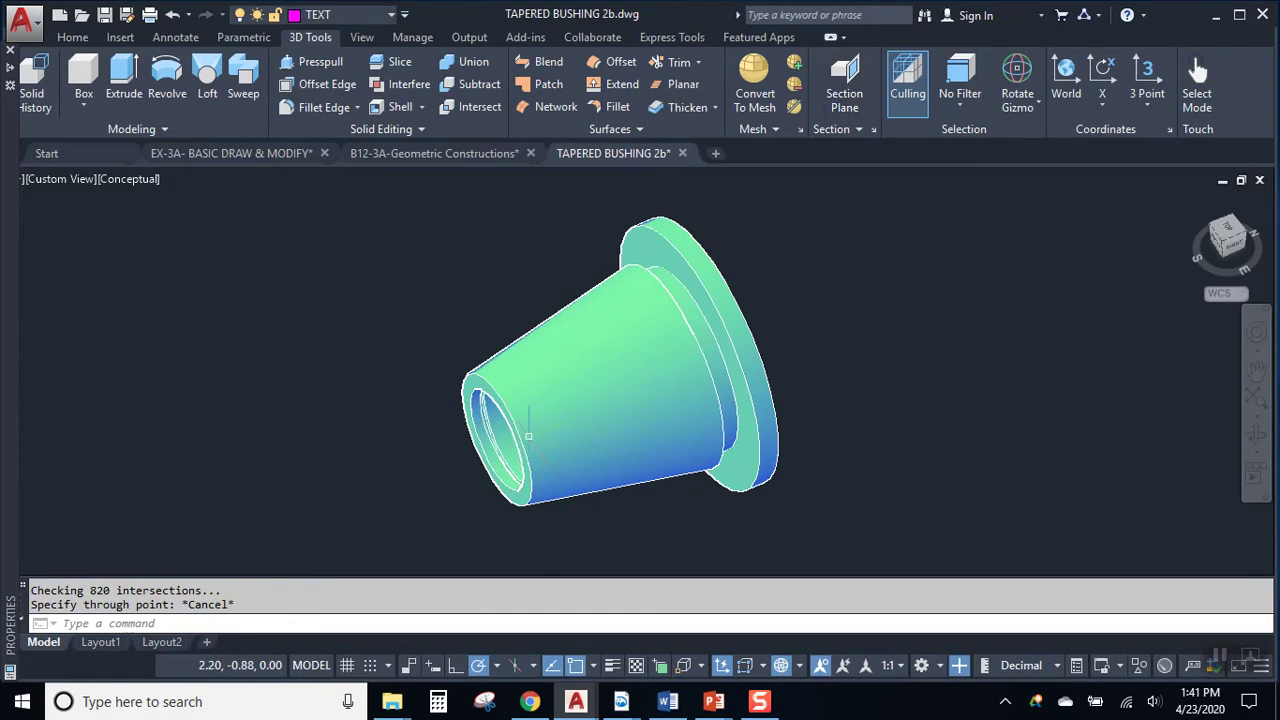
Step: Create a section plane lengthwise through the bushing, starting from the centre of the bore's small end
left_click(844, 80)
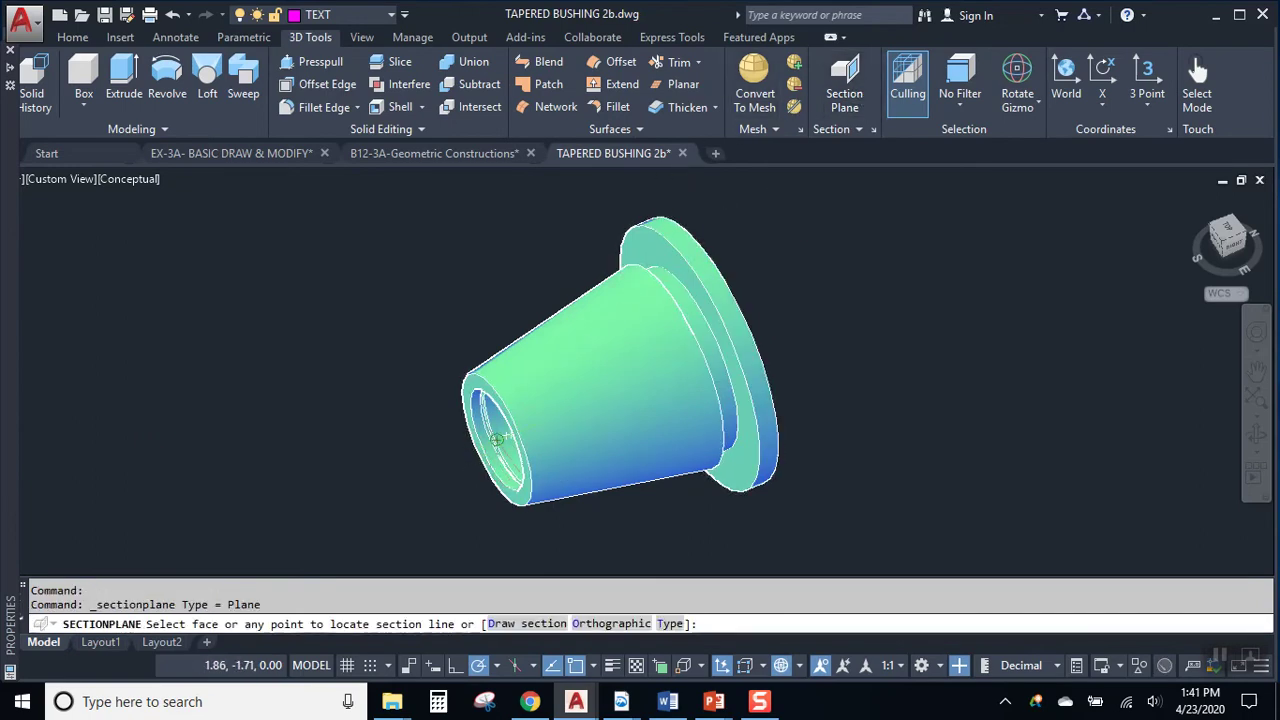
left_click(497, 440)
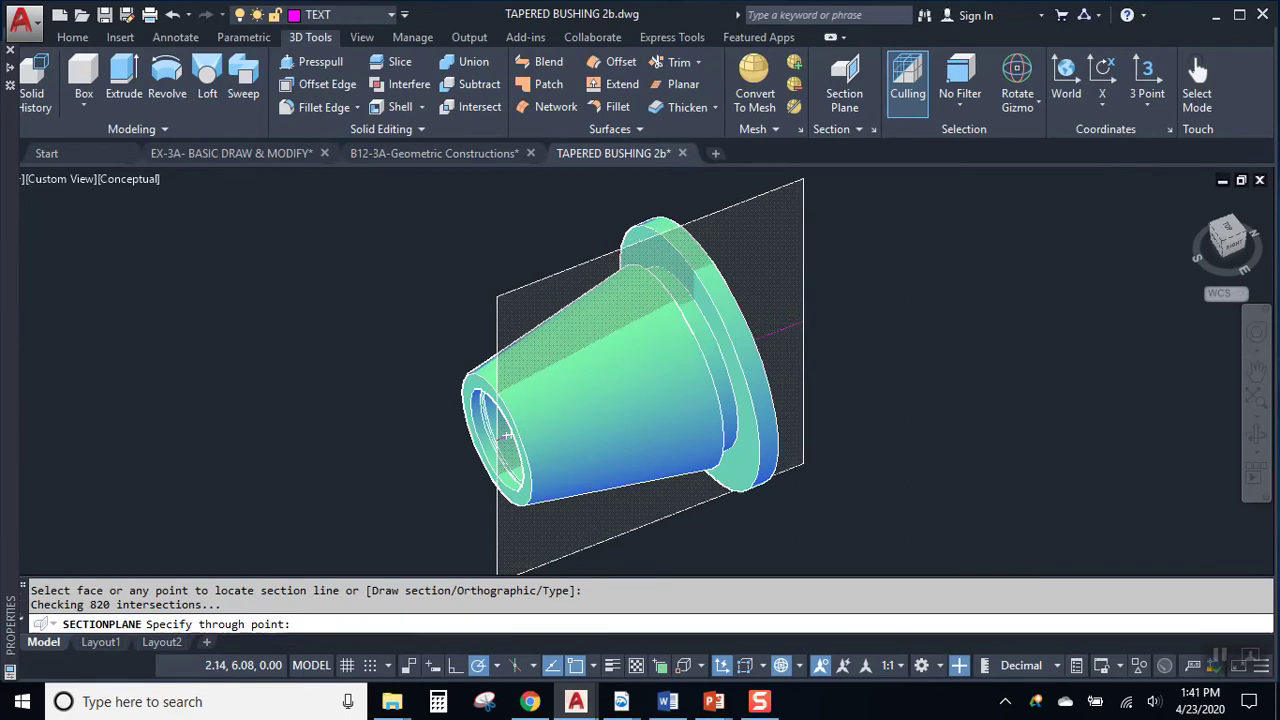
key("Escape")
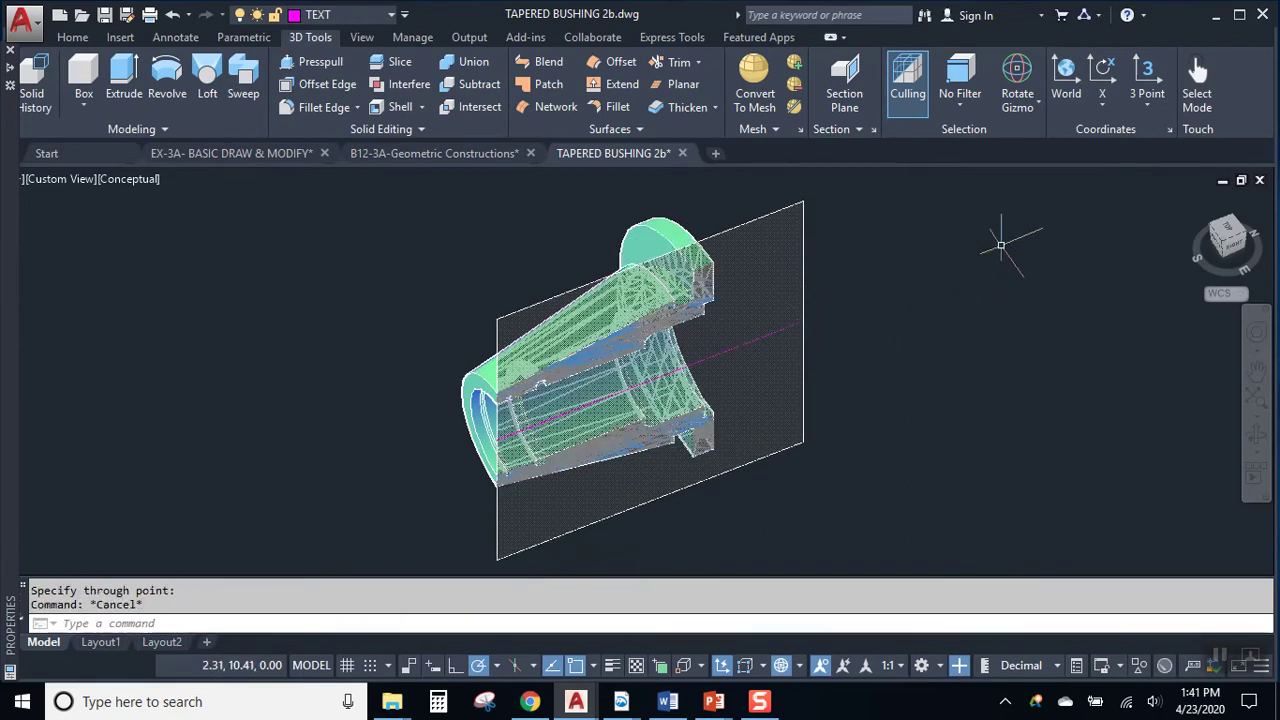
Step: Show the sectioned bushing in the Right view with the Conceptual visual style
left_click(1238, 250)
key("Escape")
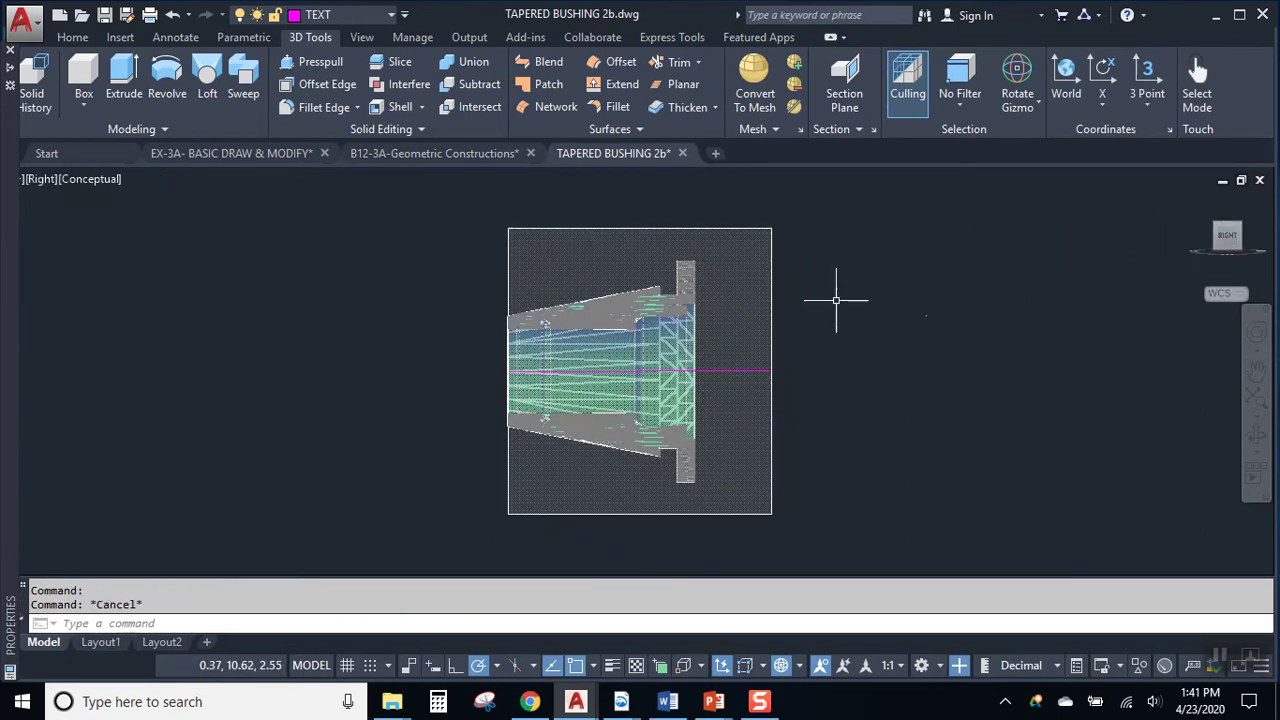
left_click(106, 185)
left_click(292, 249)
key("Escape")
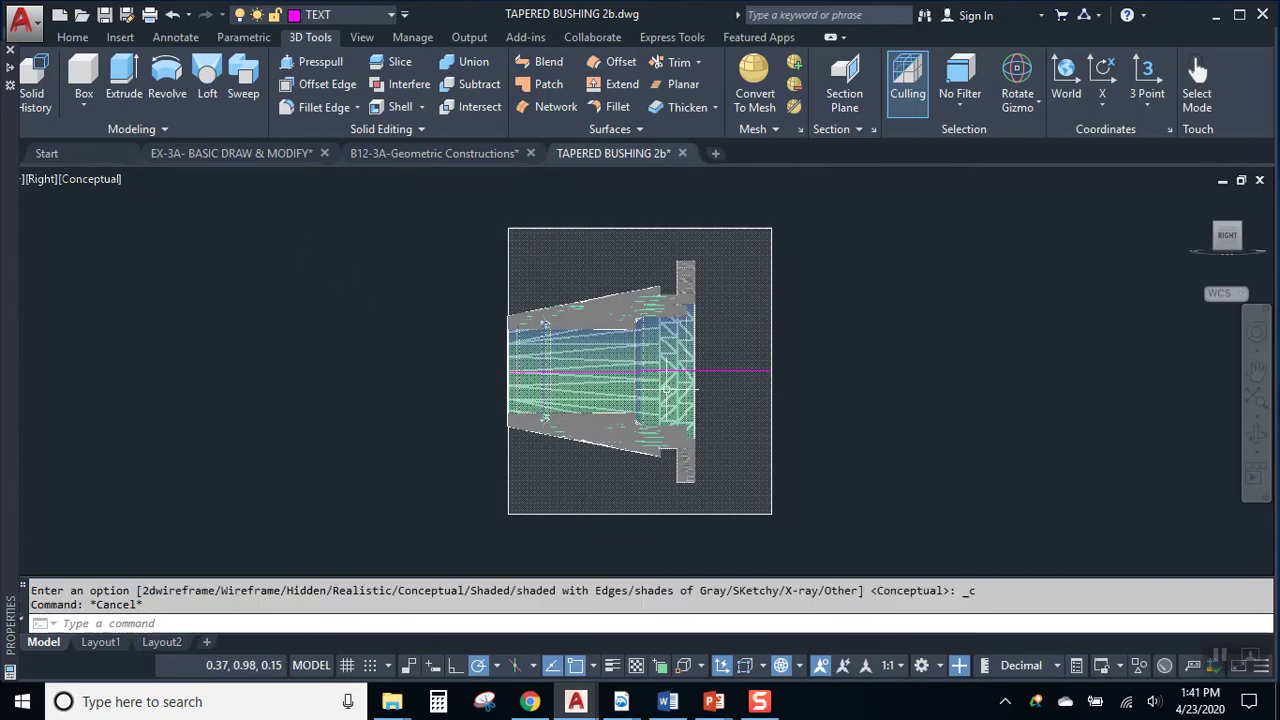
Step: Examine the section profile of the bushing, including the bore grooves, rounded bore step, outer taper and flange
scroll(823, 363, "up", 3)
key("Escape")
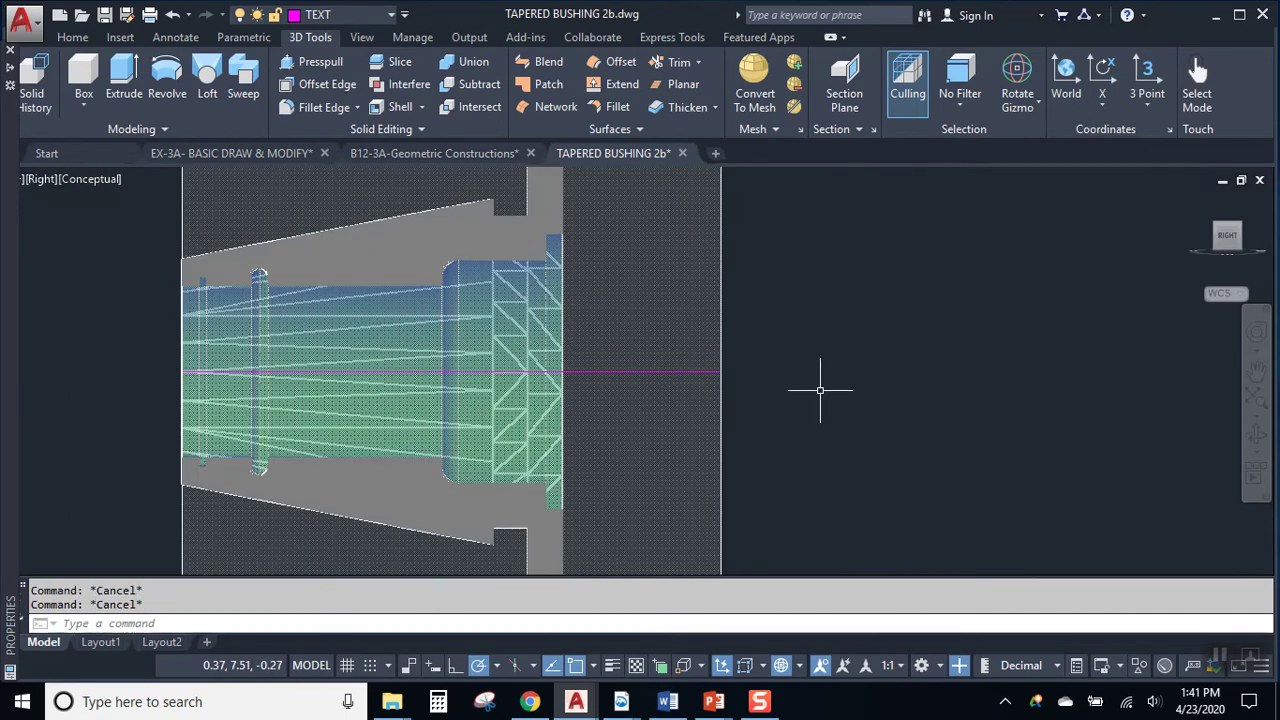
key("Return")
middle_click_drag(602, 281, 826, 350)
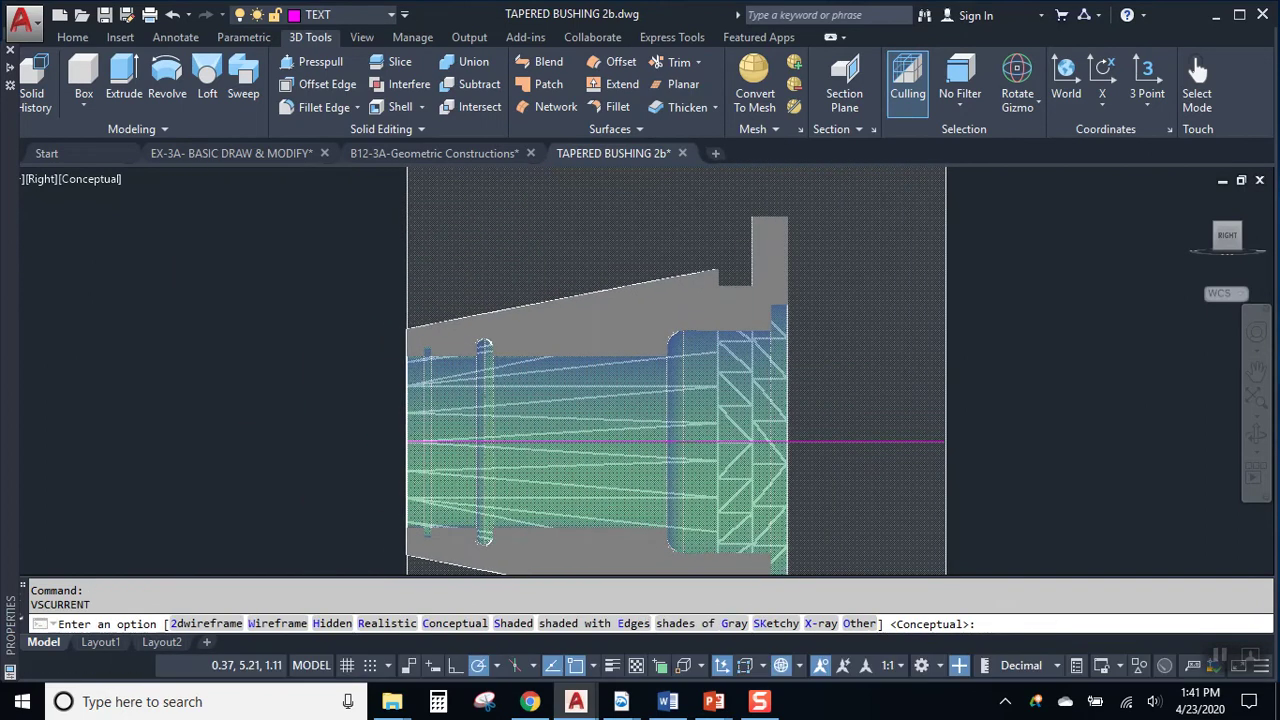
scroll(826, 350, "up", 3)
scroll(857, 329, "down", 2)
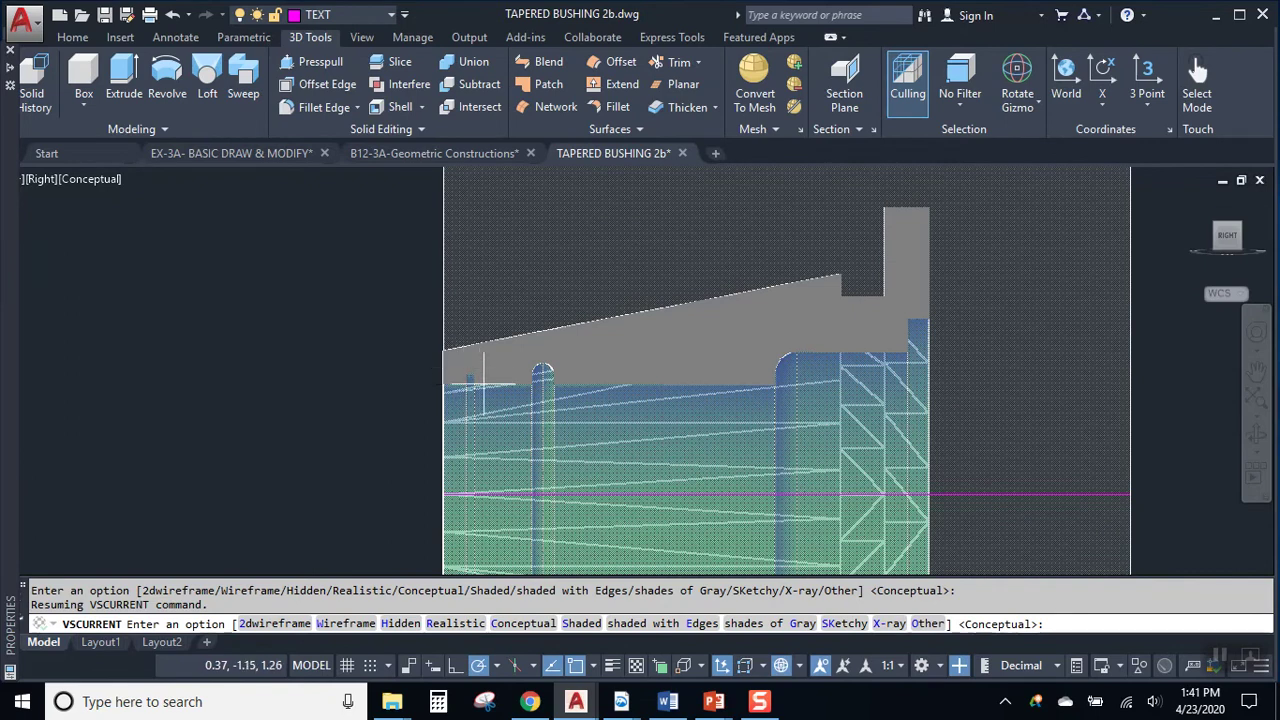
scroll(462, 370, "up", 2)
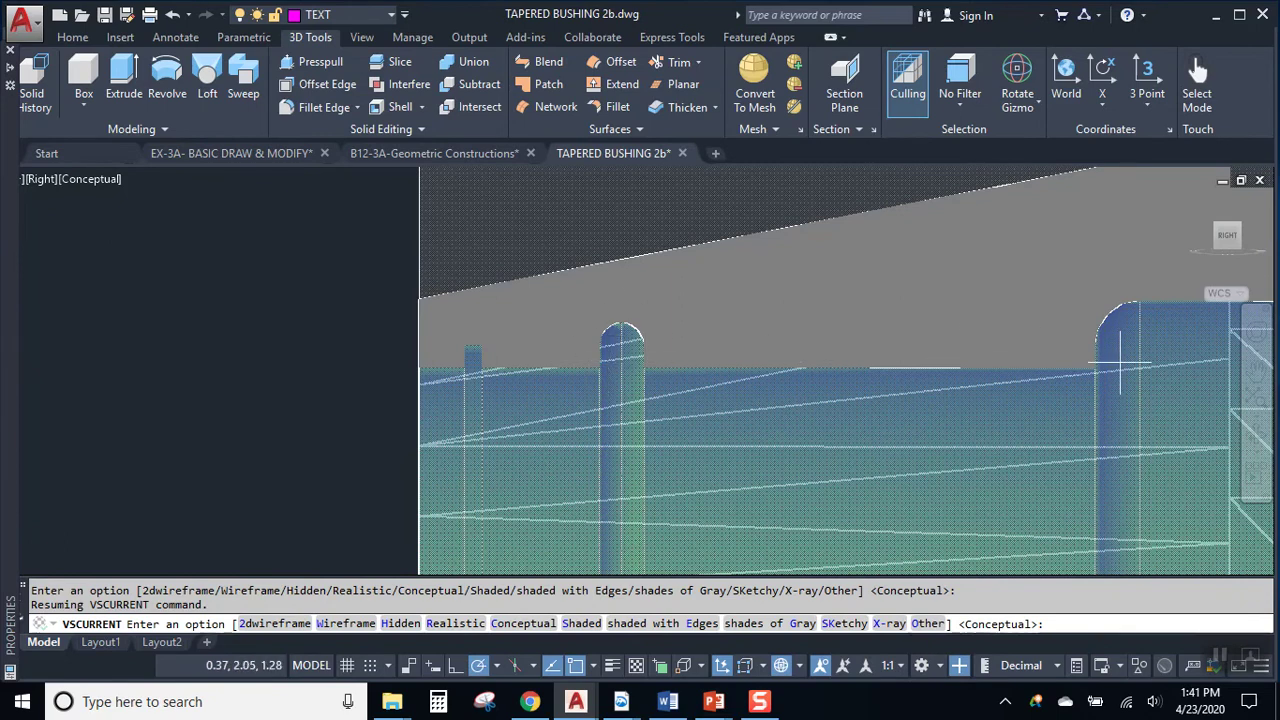
scroll(1070, 370, "down", 3)
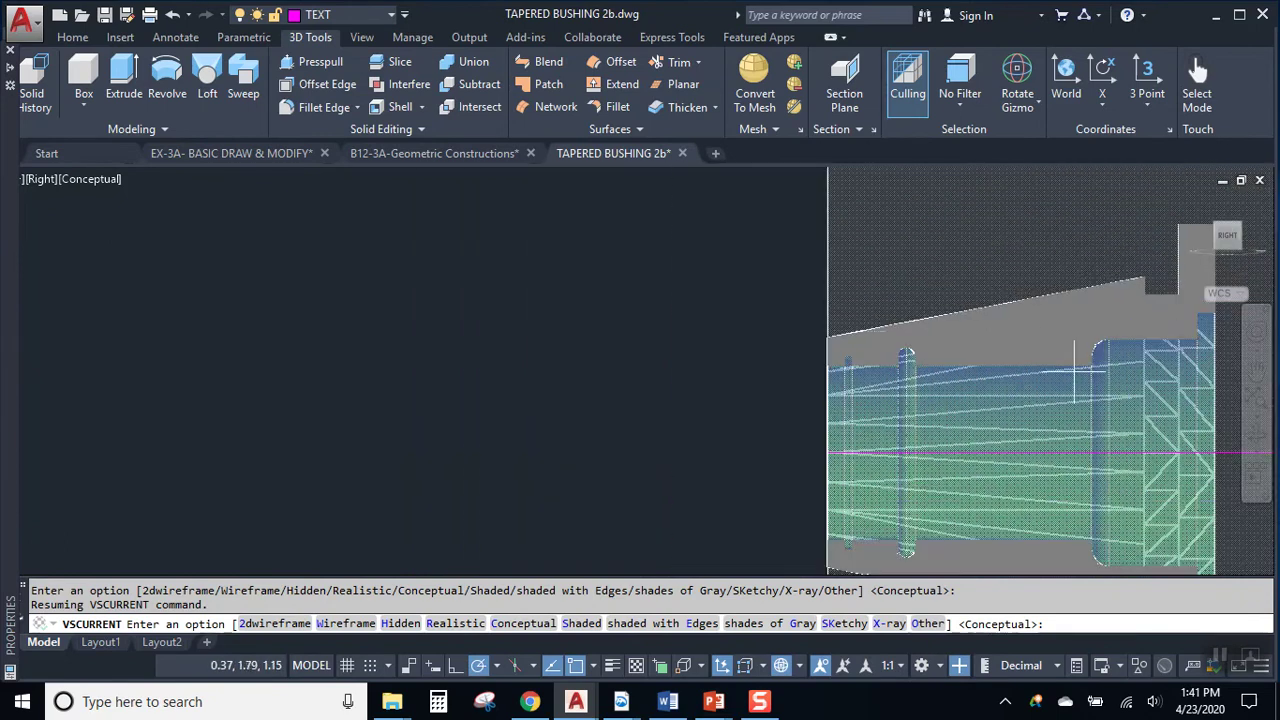
scroll(1151, 380, "down", 4)
scroll(1152, 390, "up", 3)
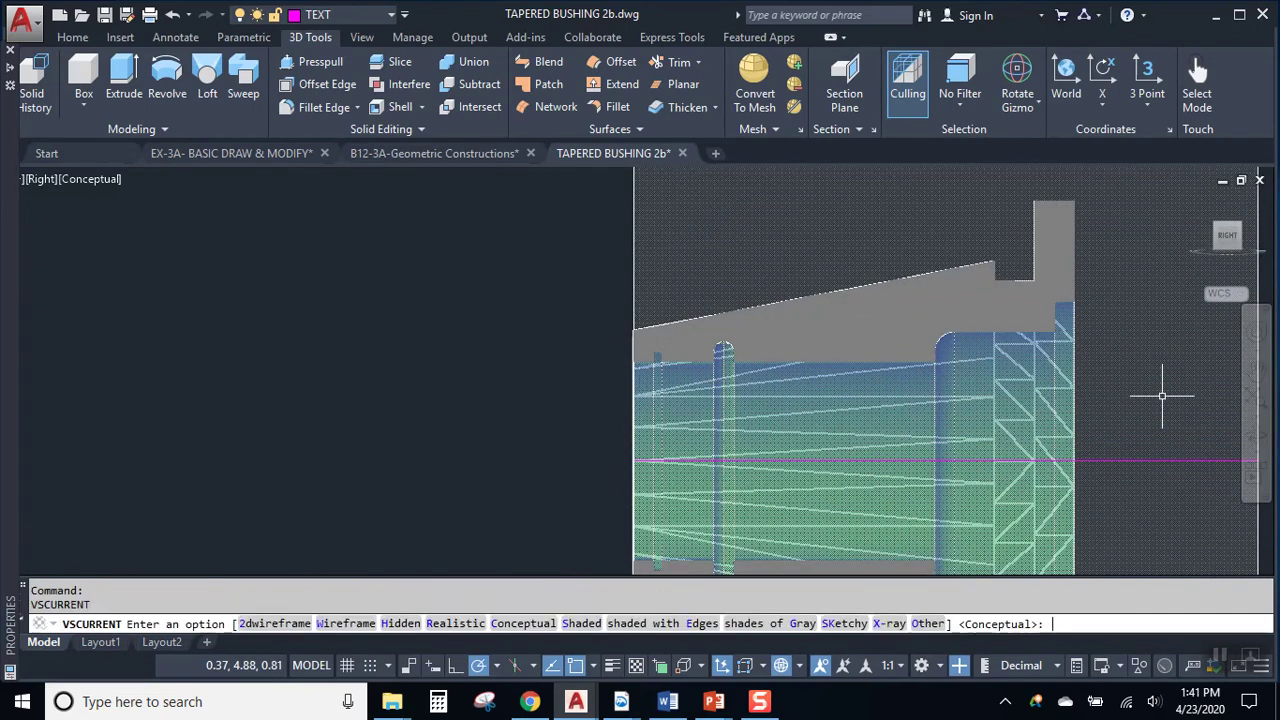
middle_click_drag(1051, 357, 792, 268)
scroll(788, 272, "down", 2)
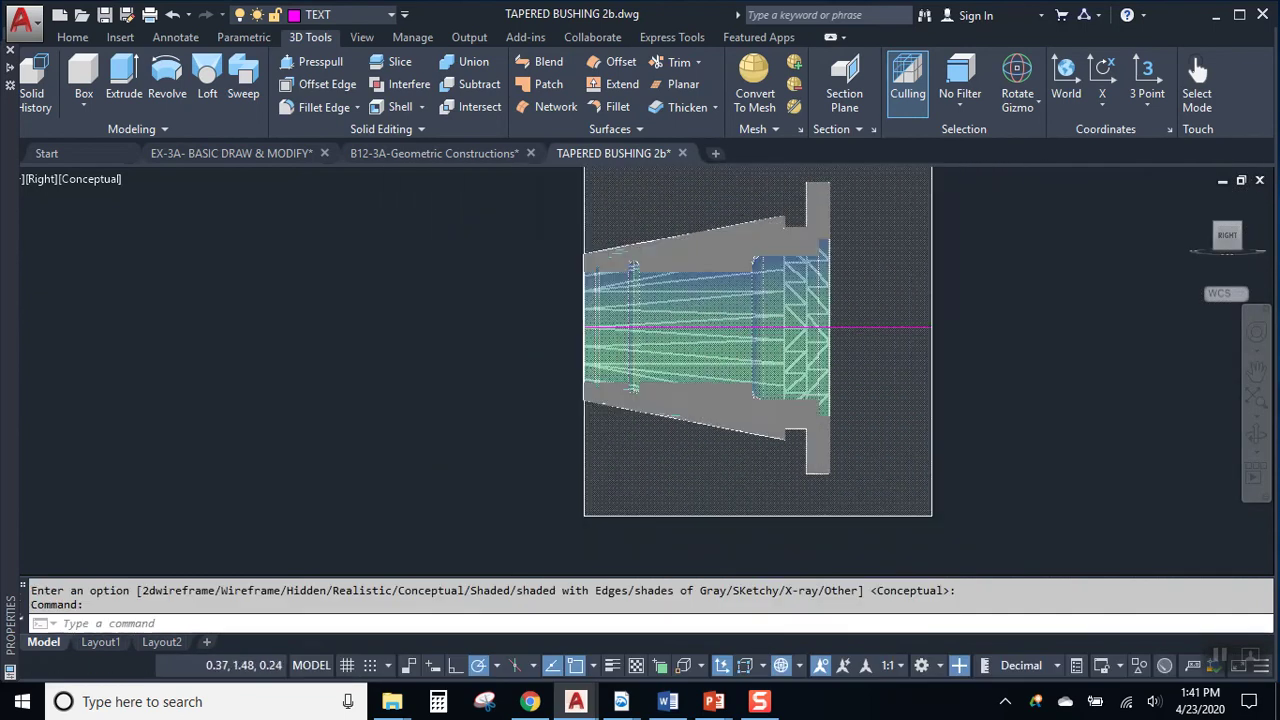
scroll(790, 310, "up", 2)
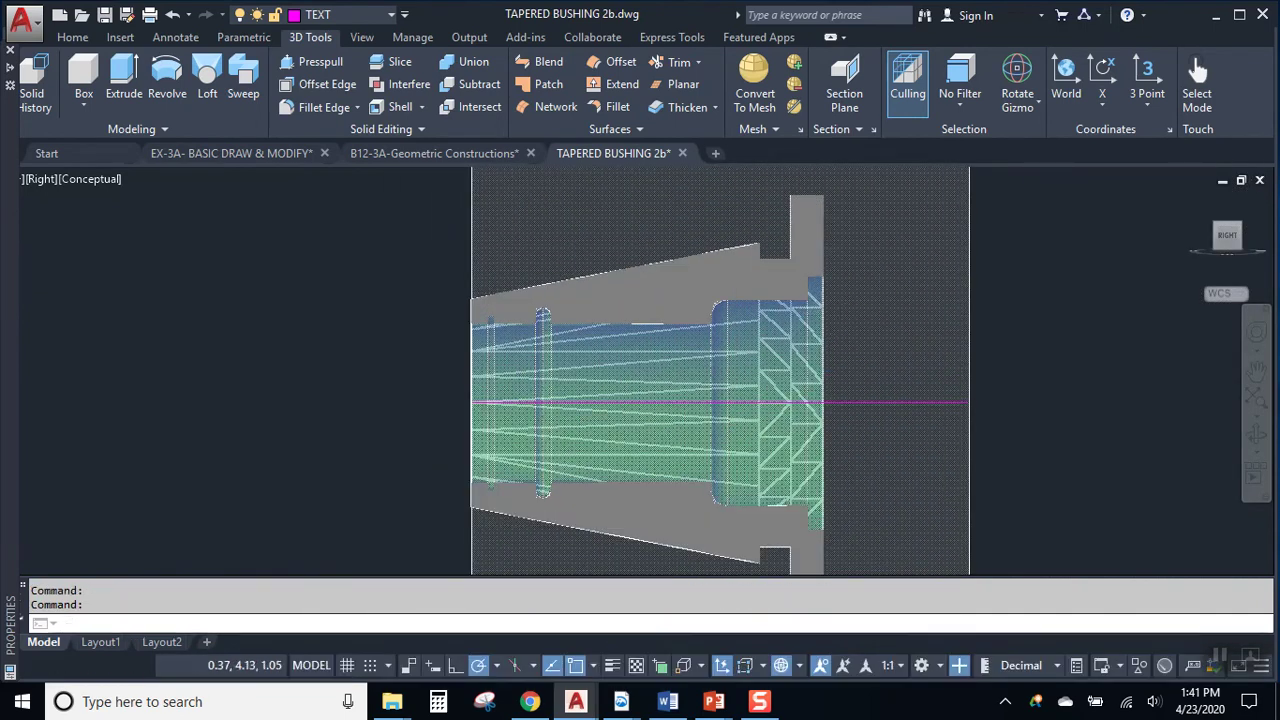
middle_click_drag(806, 311, 834, 337)
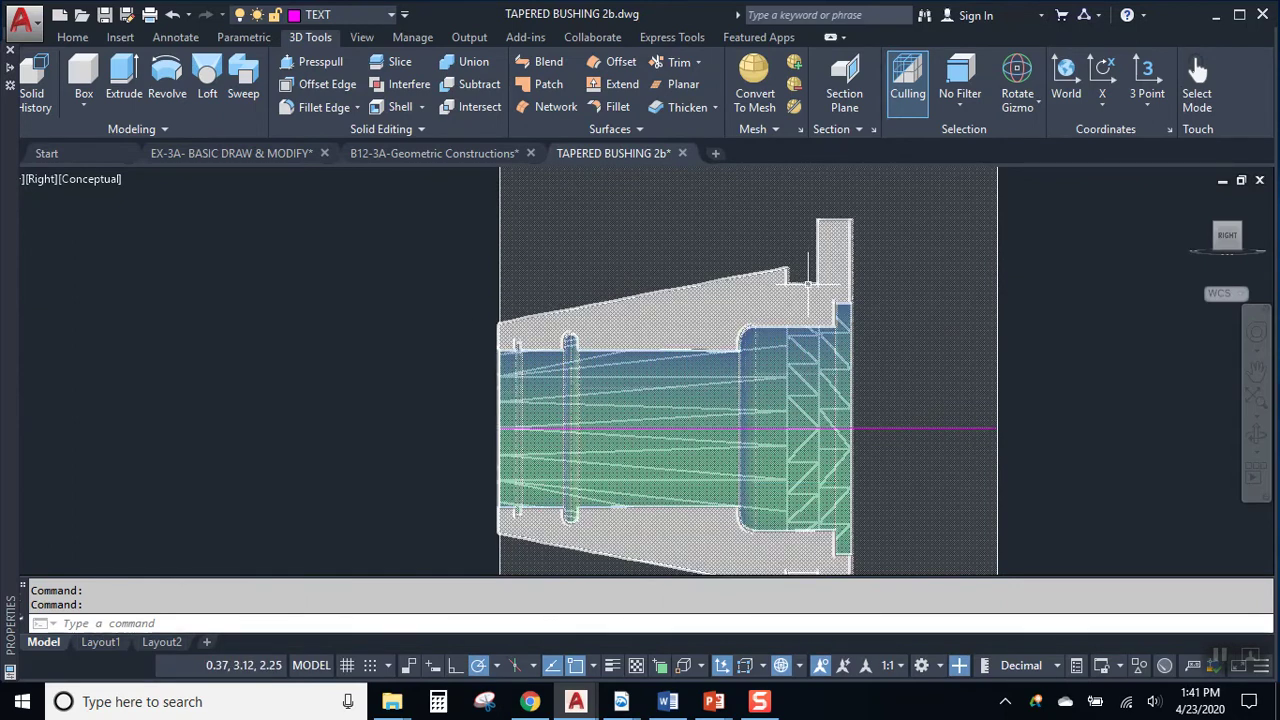
mouse_move(808, 284)
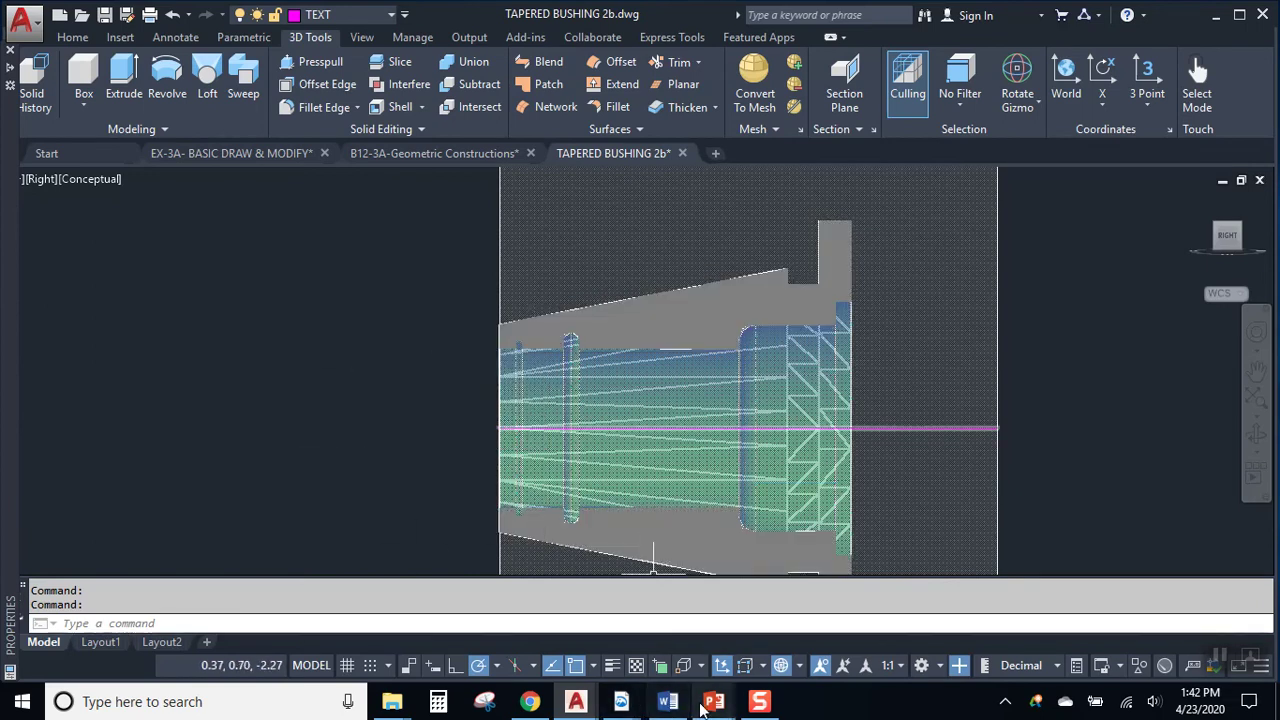
Step: Switch to the class pack PDF in Acrobat Reader, rotate the bushing drawing page counterclockwise and reduce the zoom to 75%
mouse_move(621, 701)
left_click(985, 640)
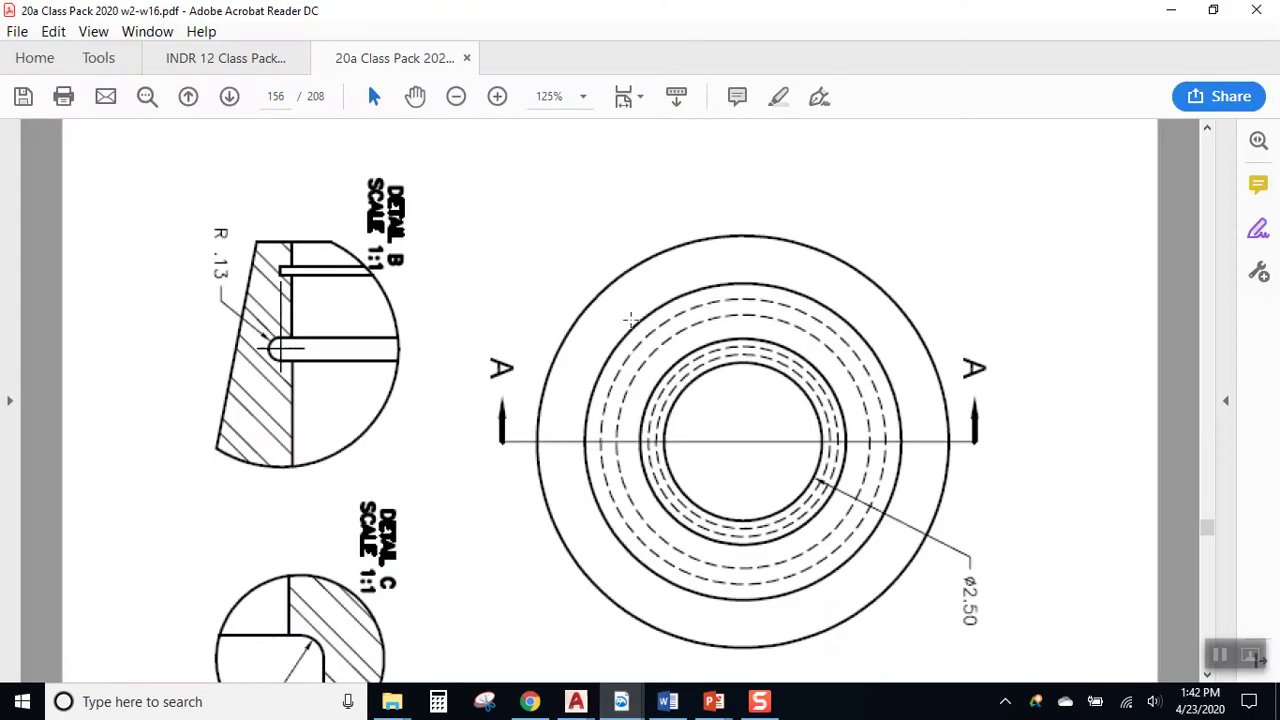
left_click(93, 31)
mouse_move(250, 60)
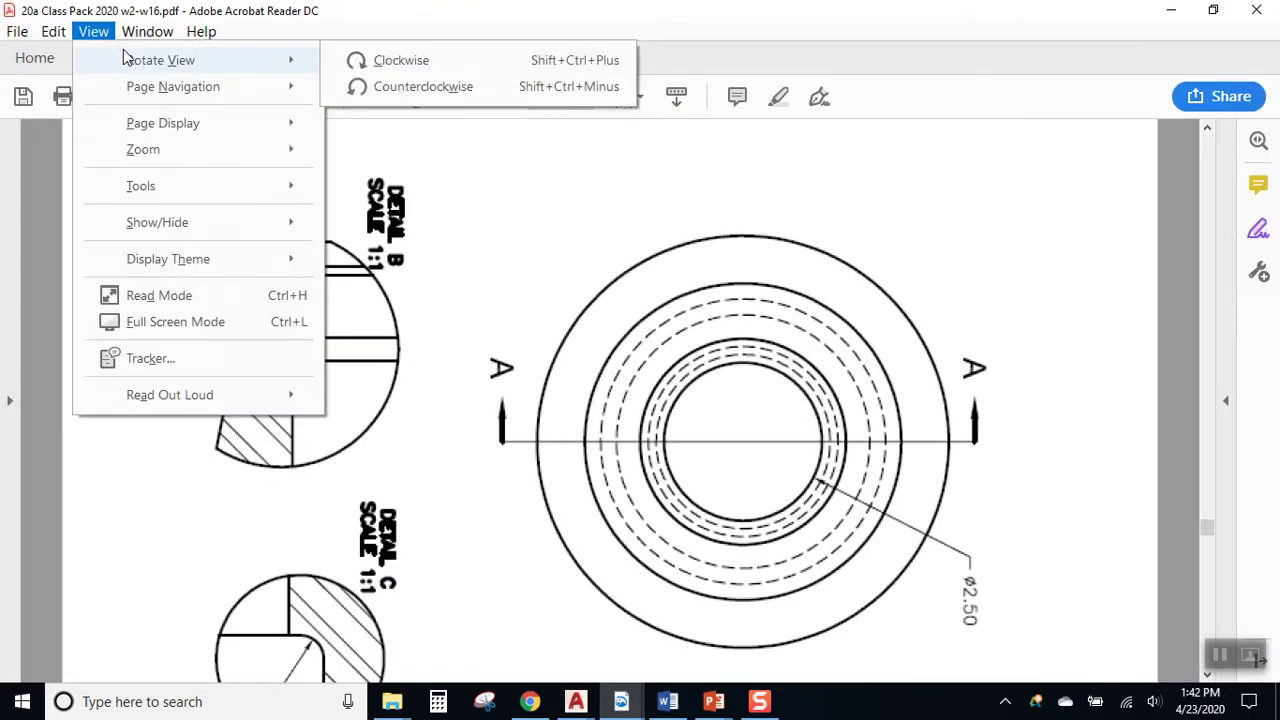
left_click(356, 86)
scroll(797, 338, "up", 4)
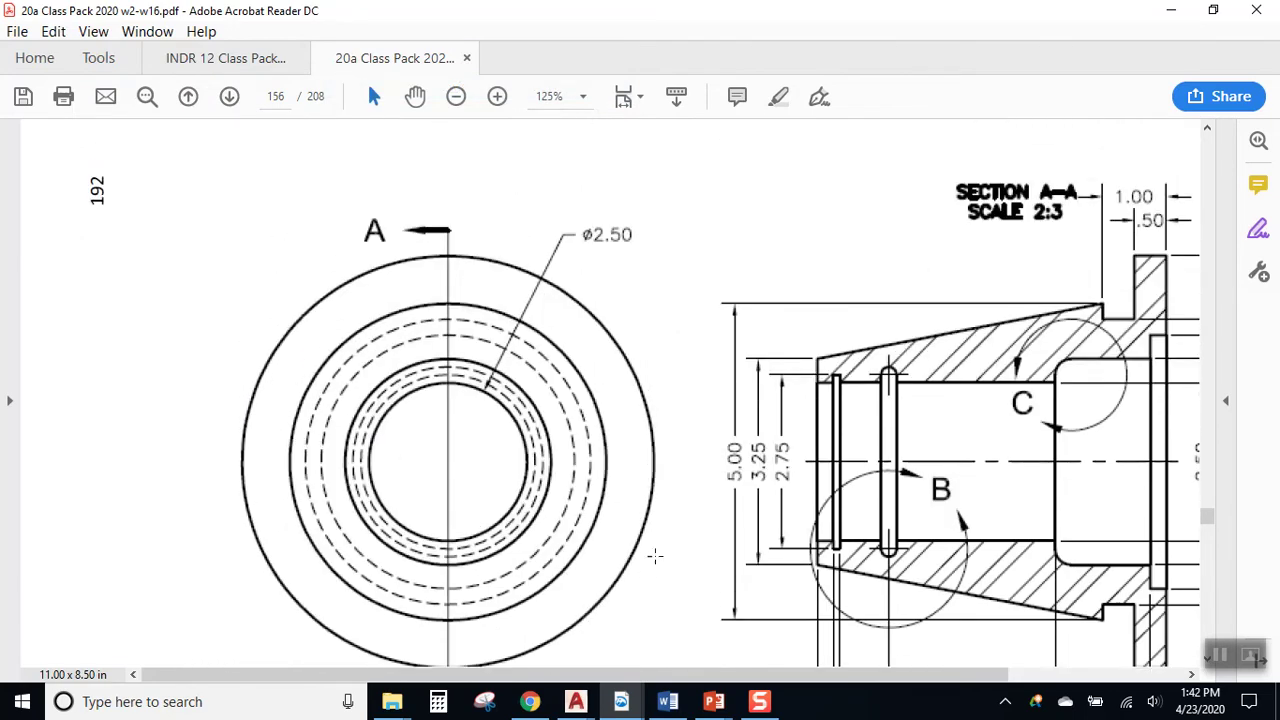
left_click(456, 100)
left_click(457, 103)
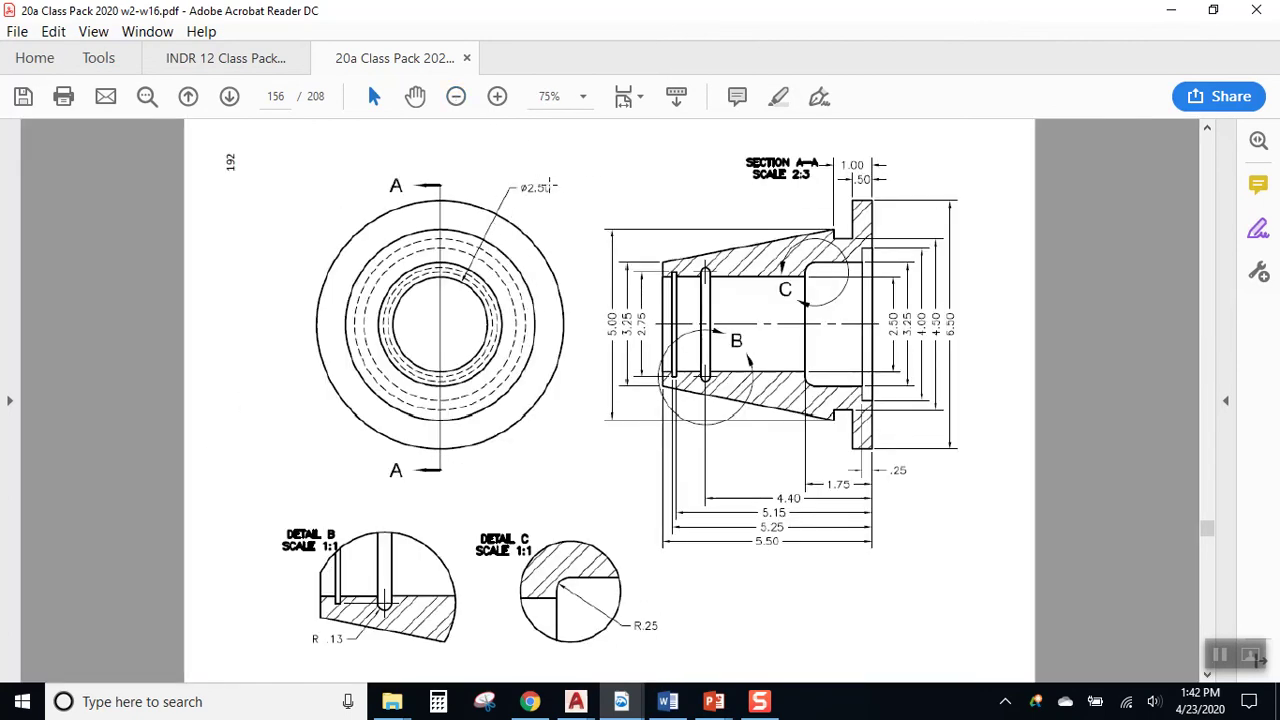
Step: Highlight the ⌀2.50 bore diameter dimension on the bushing's circular view
left_click(780, 96)
left_click_drag(518, 189, 586, 190)
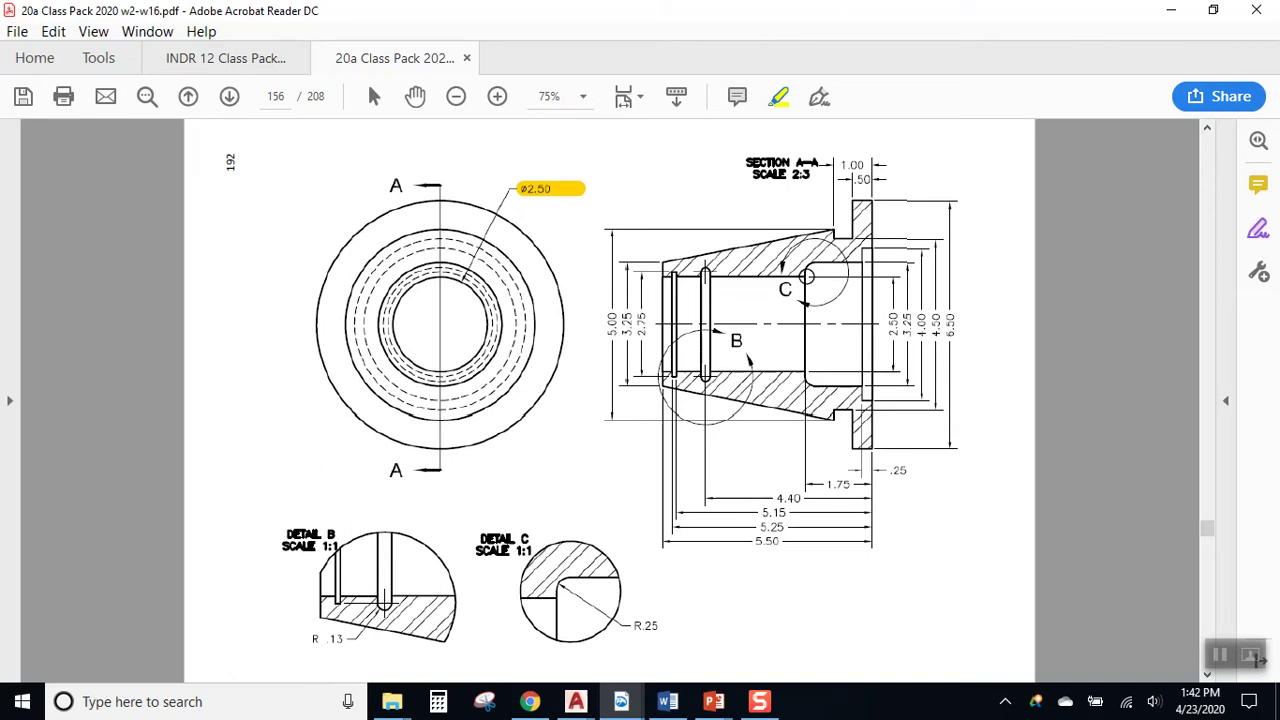
Step: Highlight the upper and lower bore edges and the 2.50 bore dimension in Section A-A
left_click_drag(770, 278, 752, 278)
left_click_drag(788, 369, 752, 368)
left_click_drag(891, 316, 892, 328)
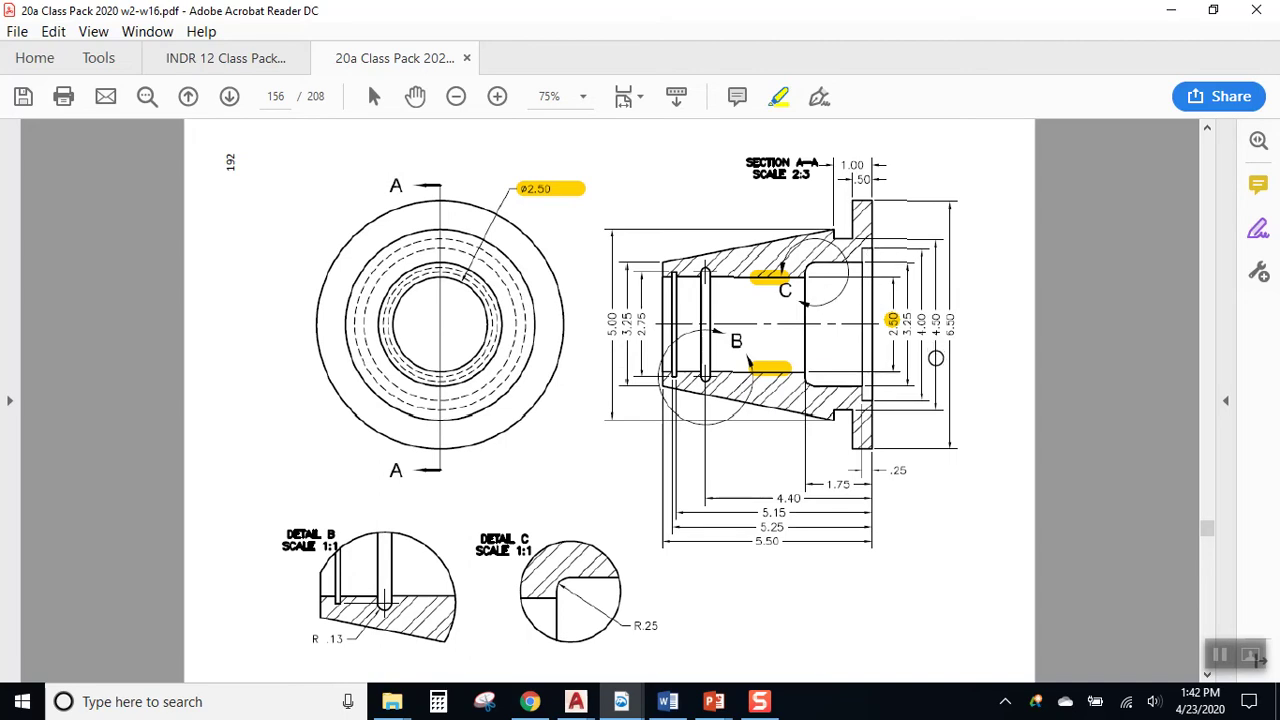
scroll(927, 358, "up", 1)
scroll(651, 278, "down", 1)
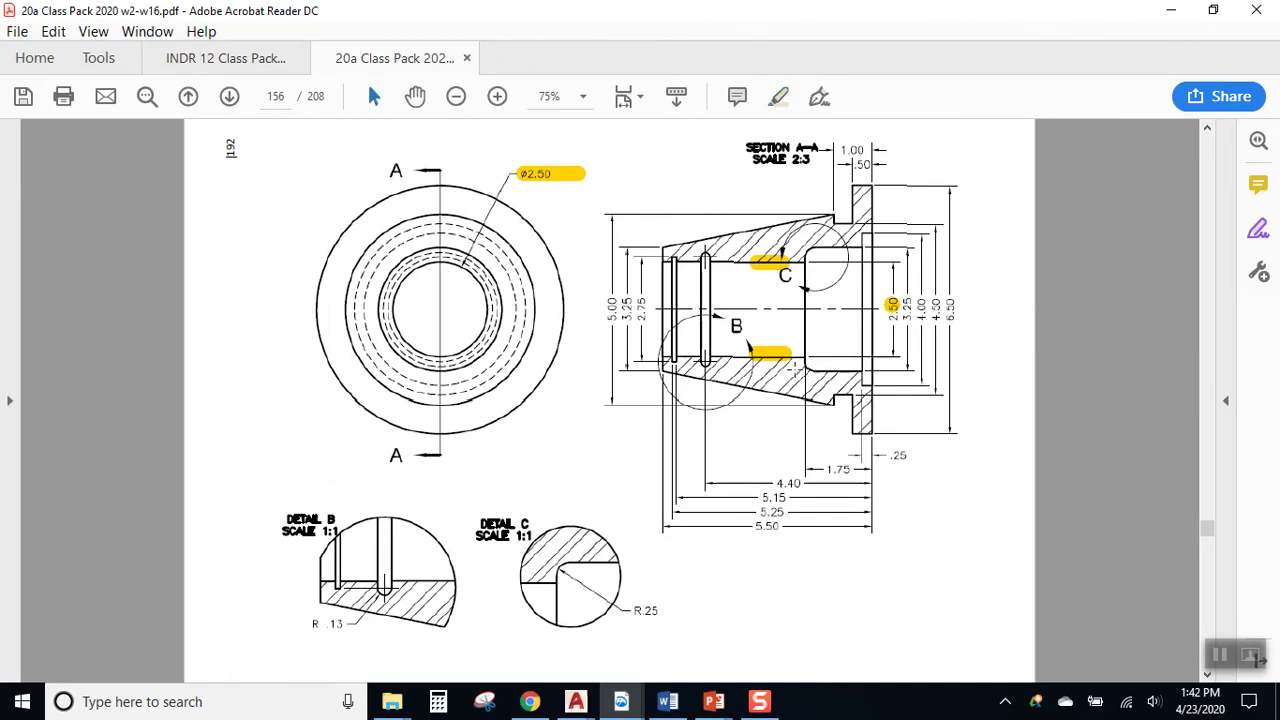
Step: Delete the highlights on the section's two bore edges and on the circular view's ⌀2.50 dimension
left_click(778, 357)
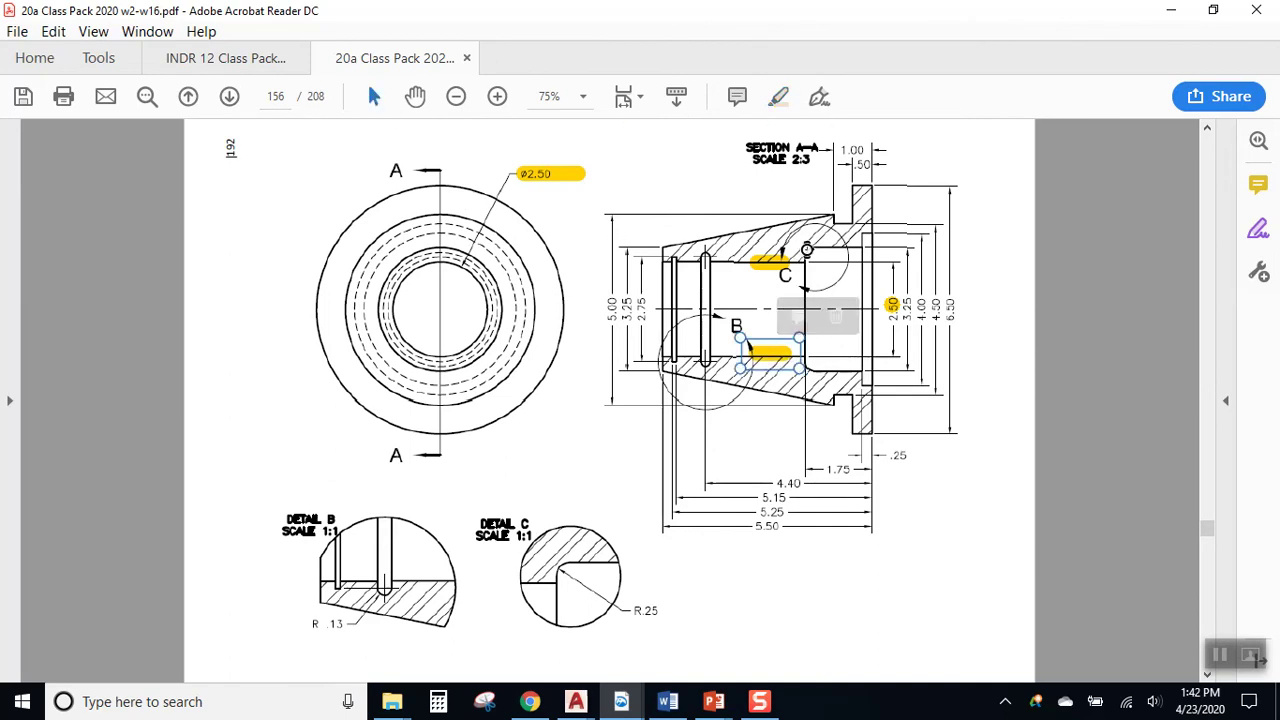
key("Delete")
left_click(780, 264)
key("Delete")
left_click(558, 177)
key("Delete")
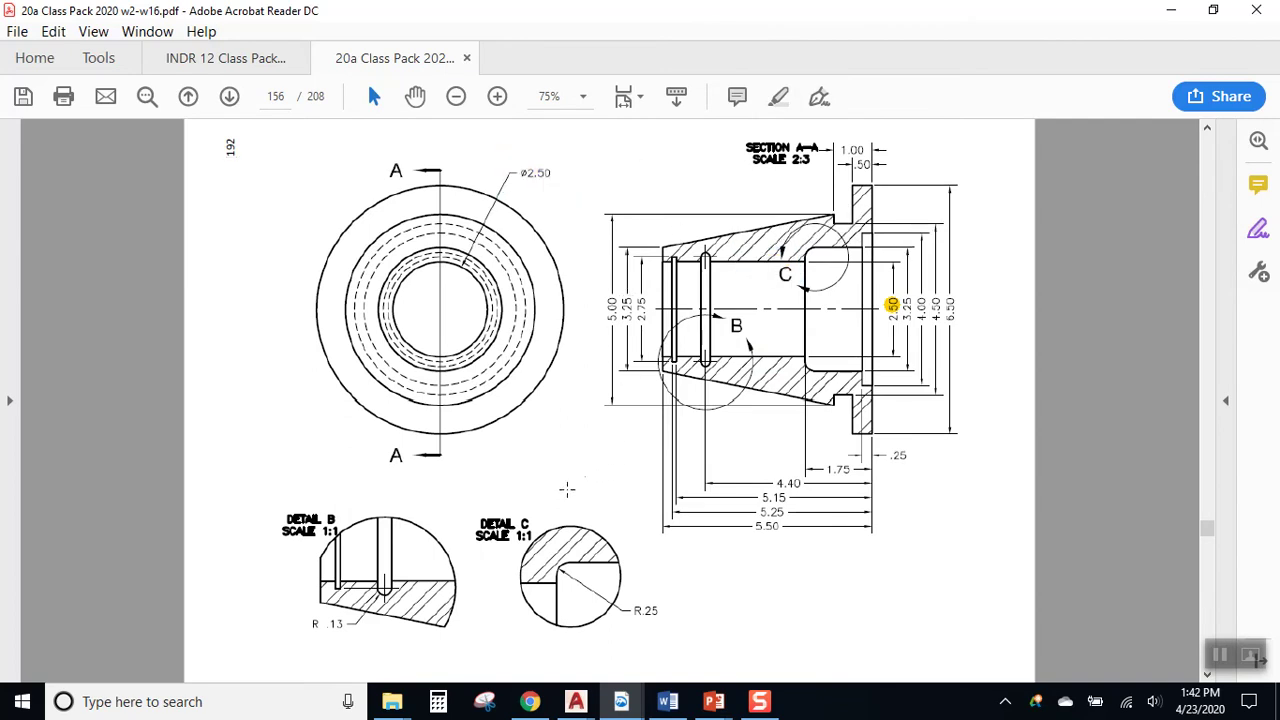
Step: Enlarge the page to 125% and examine Detail B and Detail C against the grooves and rounded bore step in Section A-A
left_click(497, 96)
left_click(497, 96)
scroll(639, 286, "down", 8)
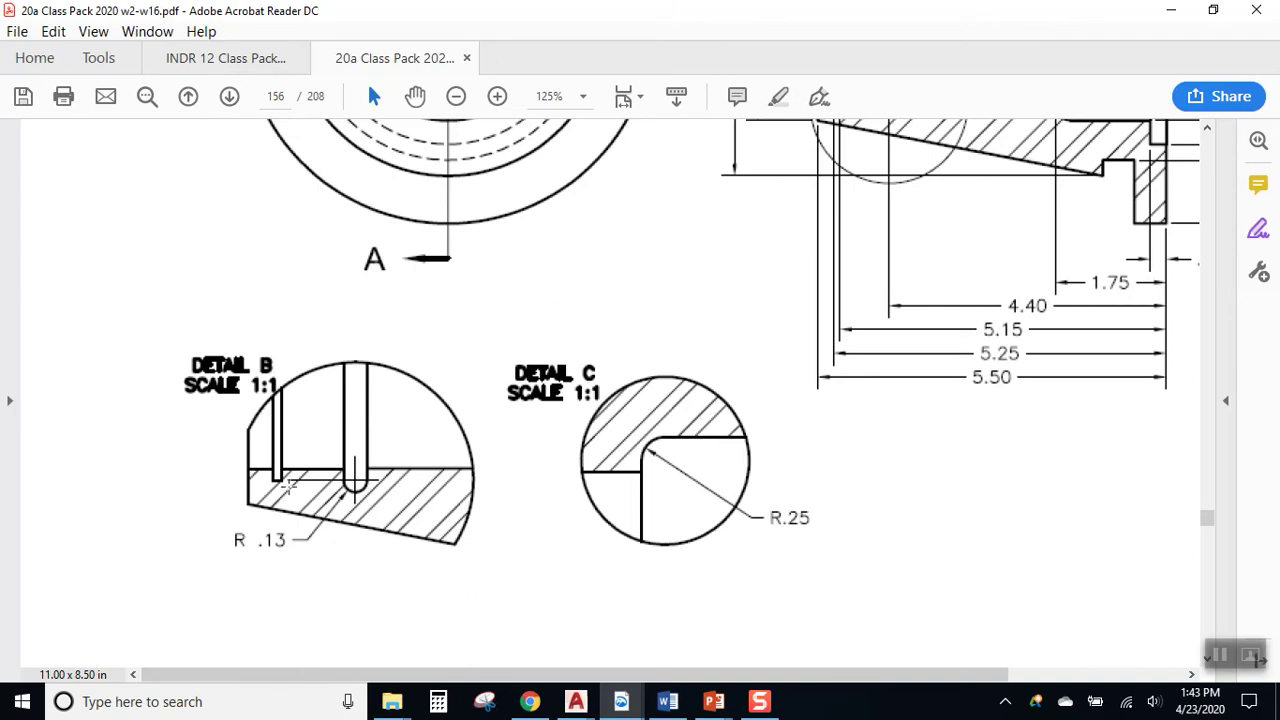
scroll(886, 352, "up", 1)
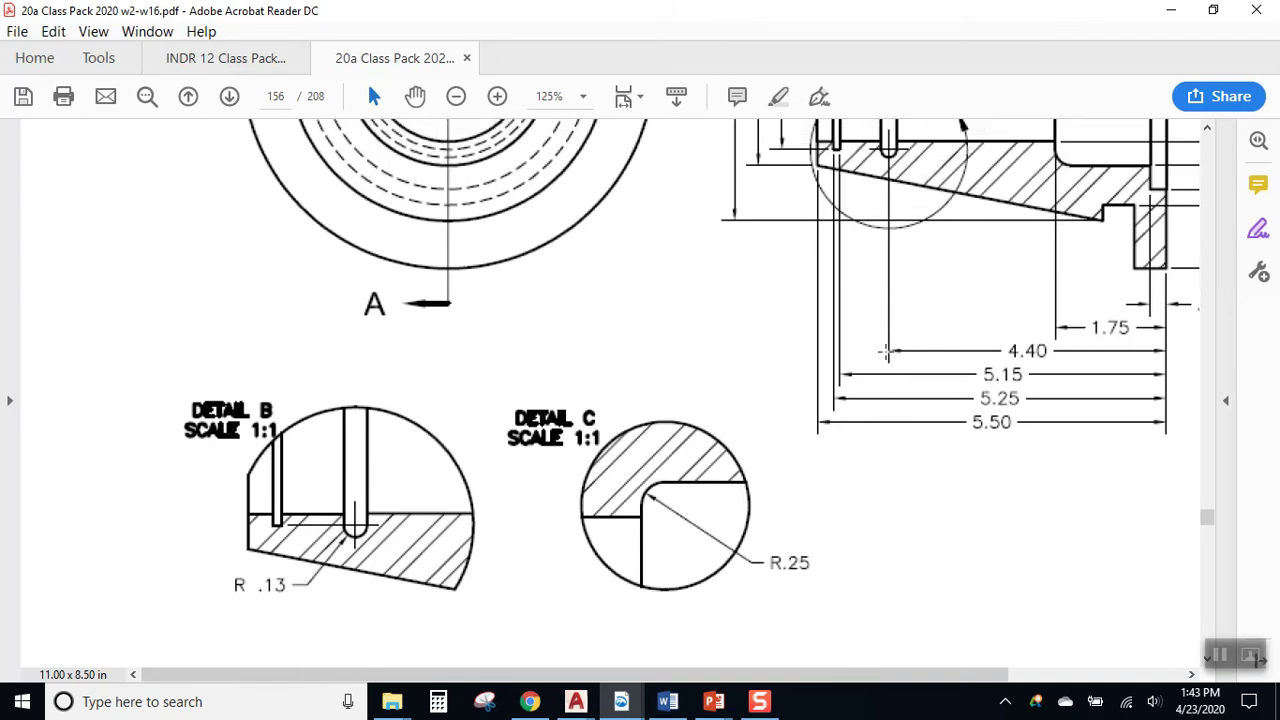
scroll(830, 266, "up", 2)
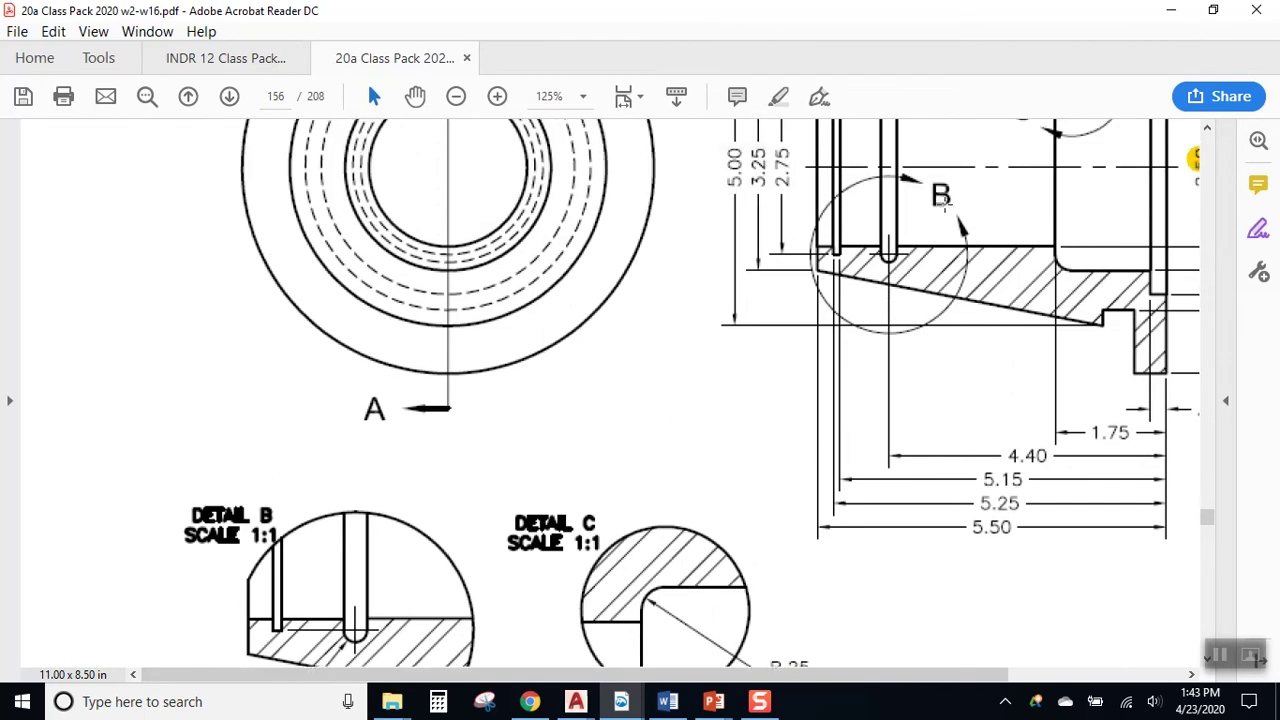
scroll(944, 203, "down", 1)
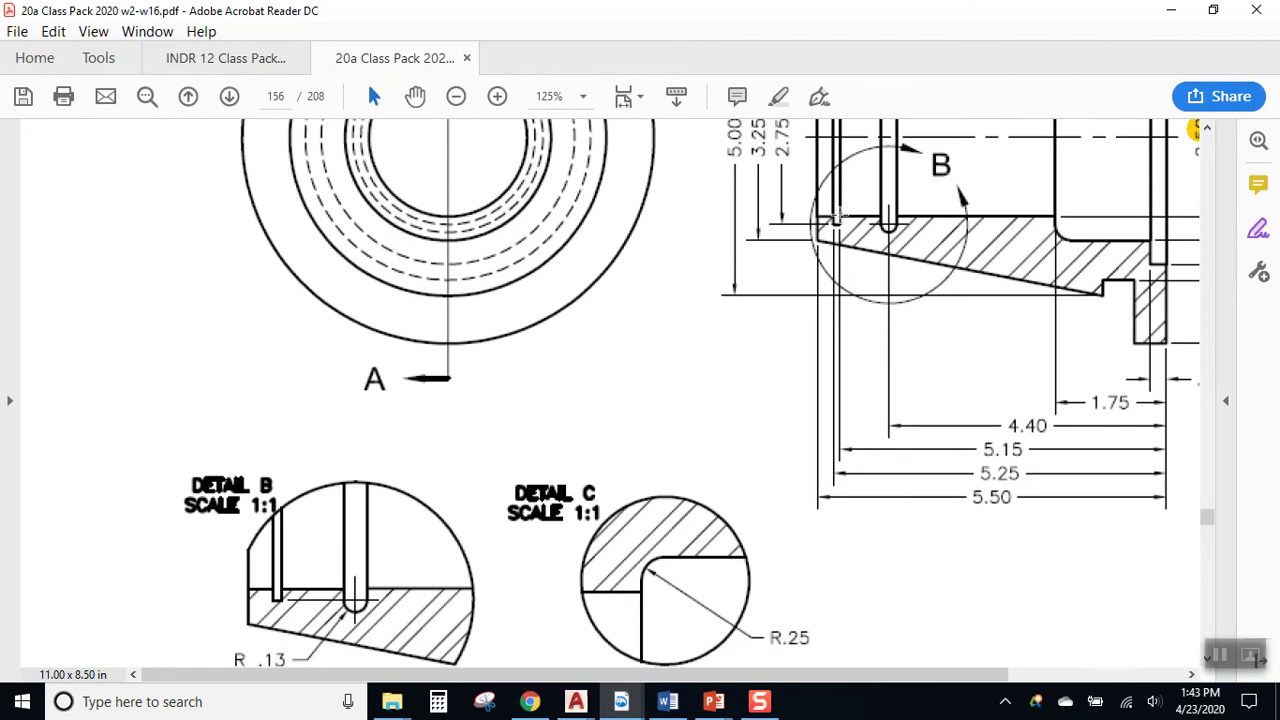
scroll(443, 429, "down", 2)
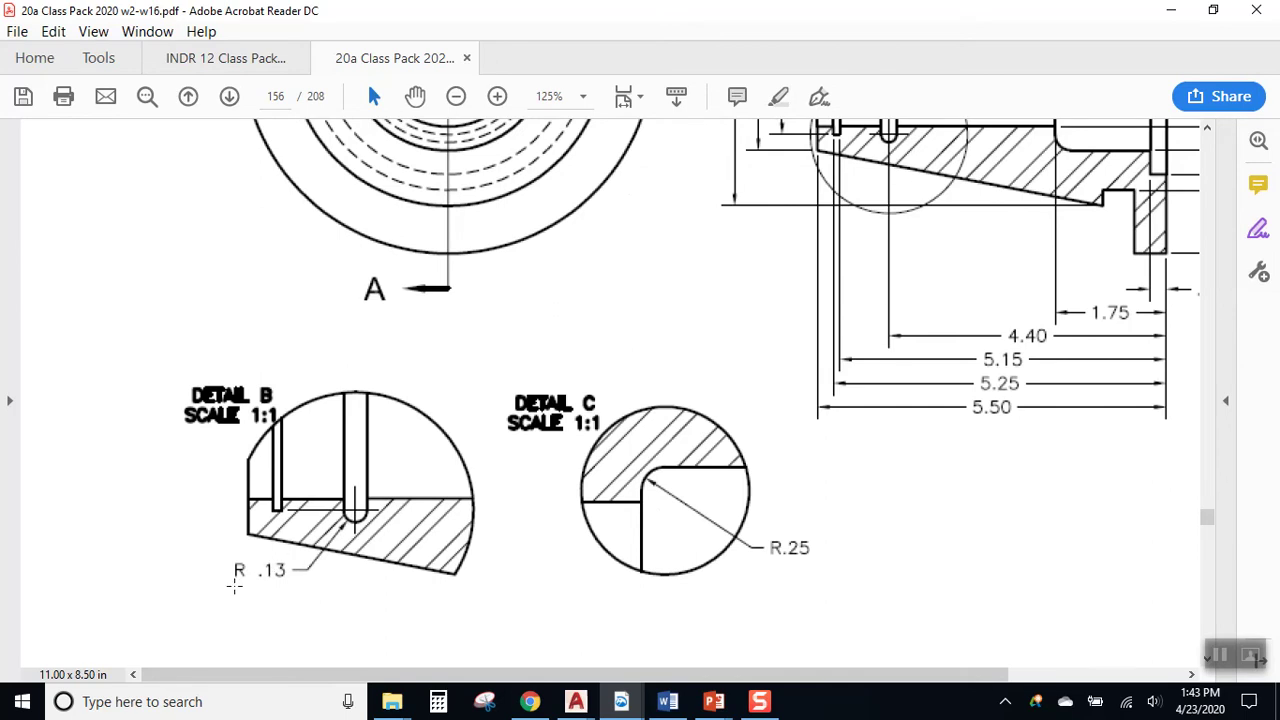
scroll(315, 571, "up", 6)
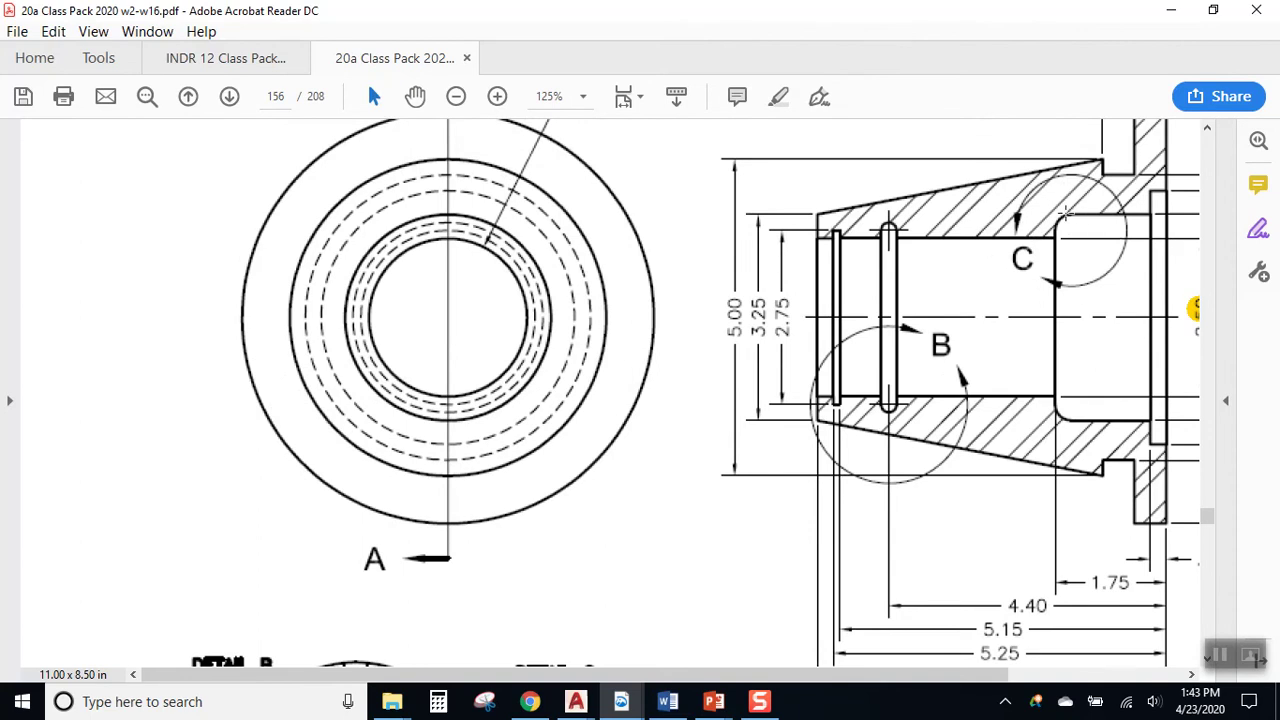
scroll(785, 377, "down", 5)
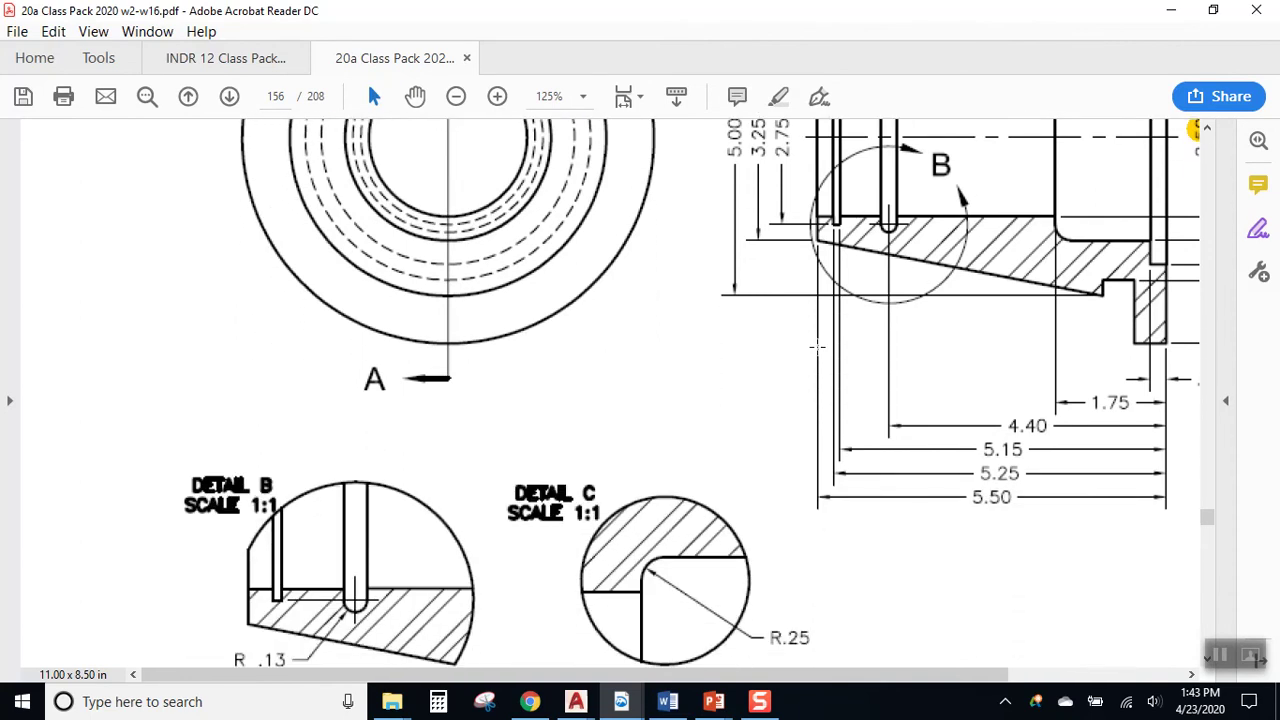
scroll(785, 377, "down", 1)
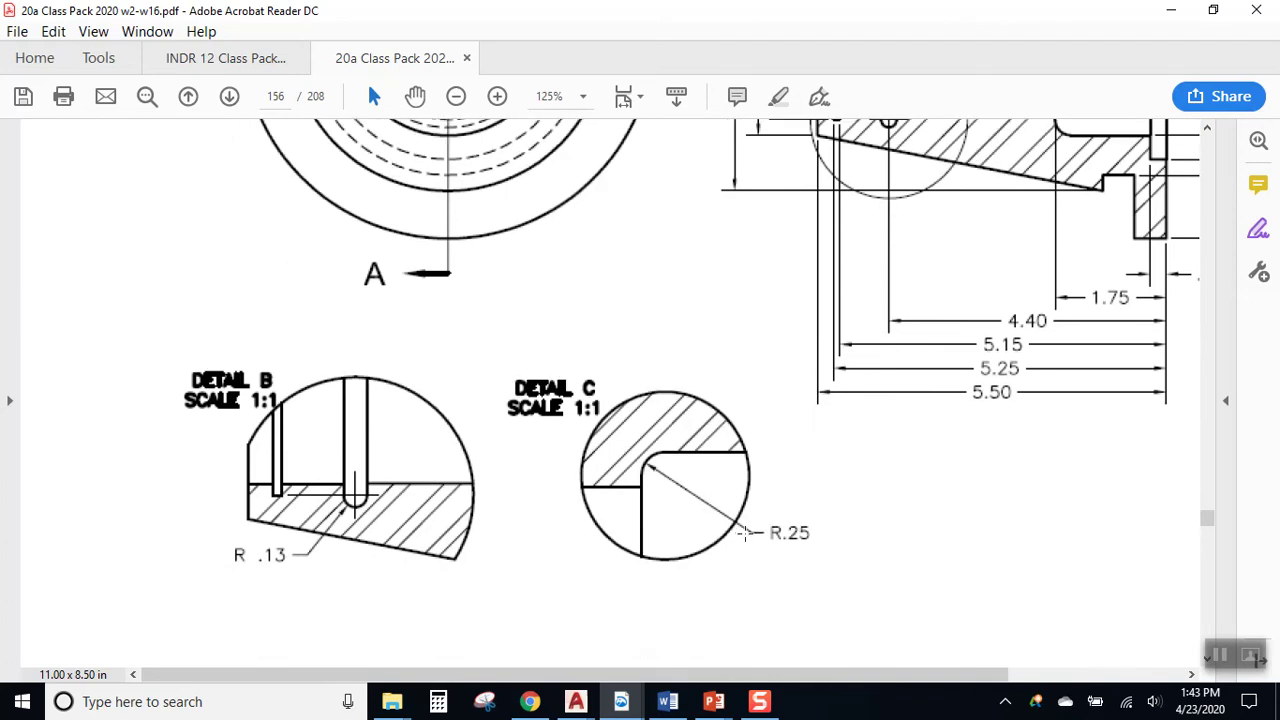
scroll(766, 420, "up", 6)
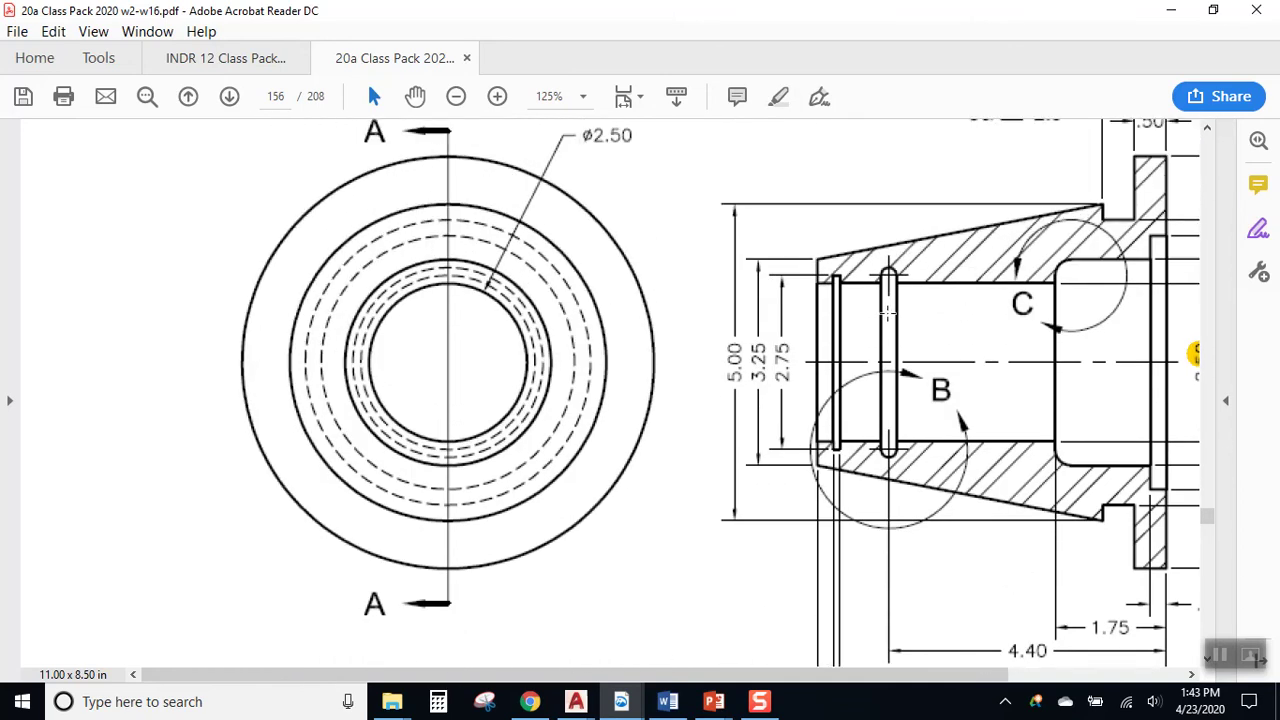
scroll(887, 310, "up", 1)
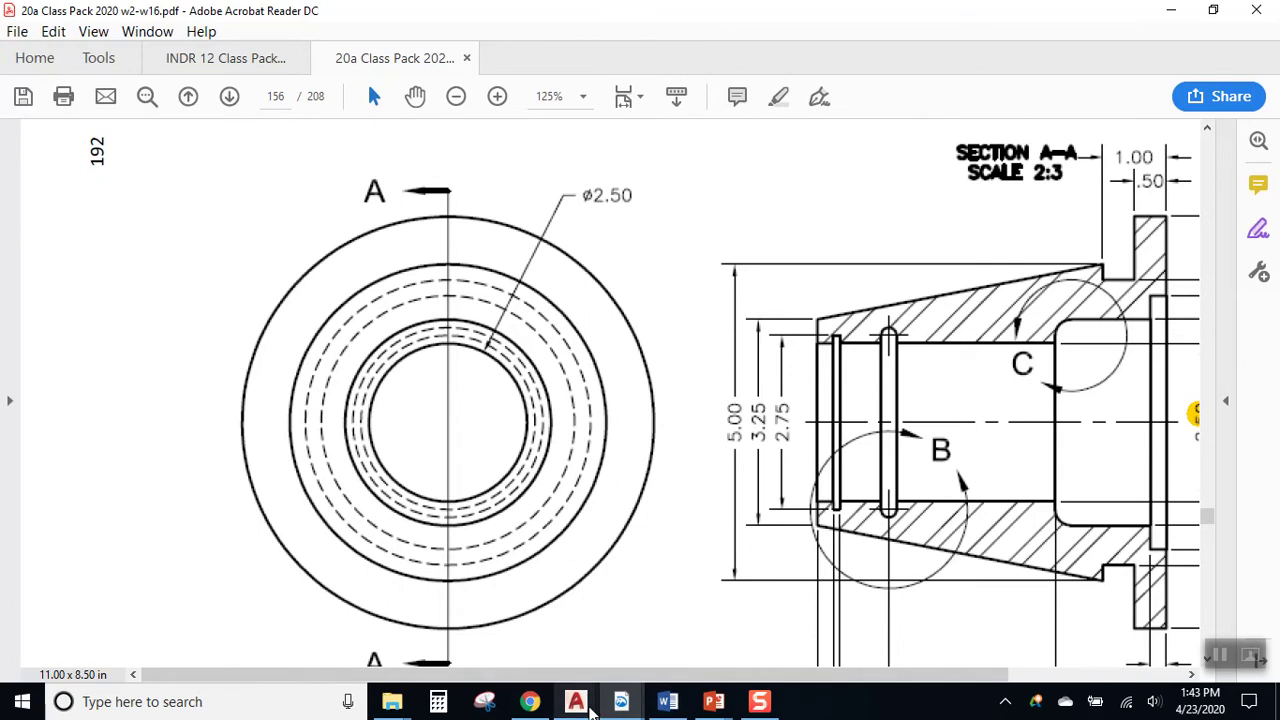
left_click(588, 706)
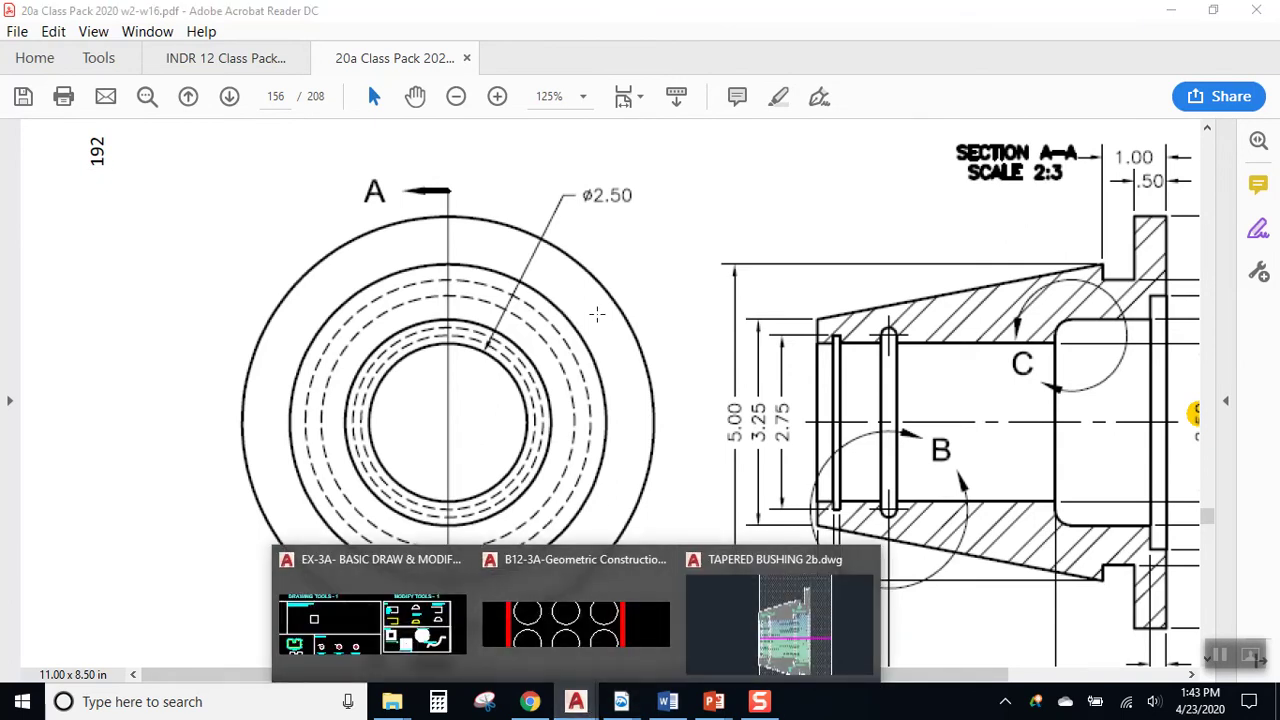
left_click(651, 200)
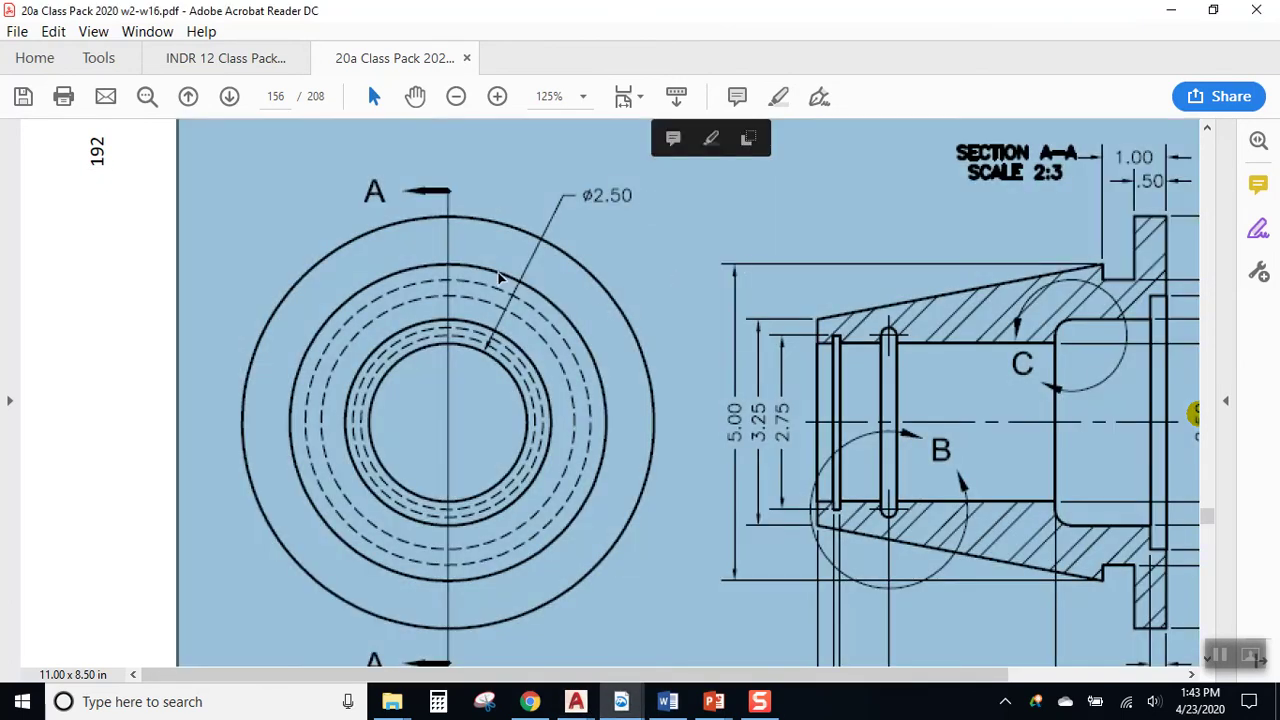
left_click(457, 250)
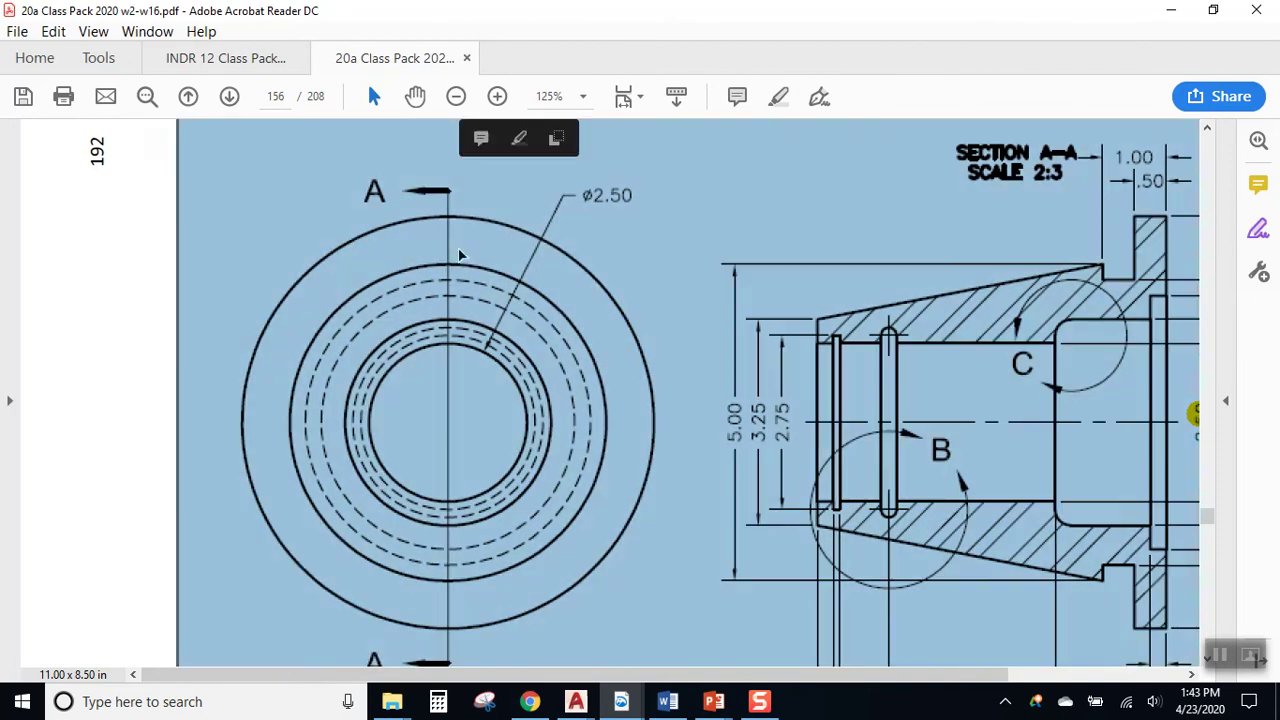
key("F1")
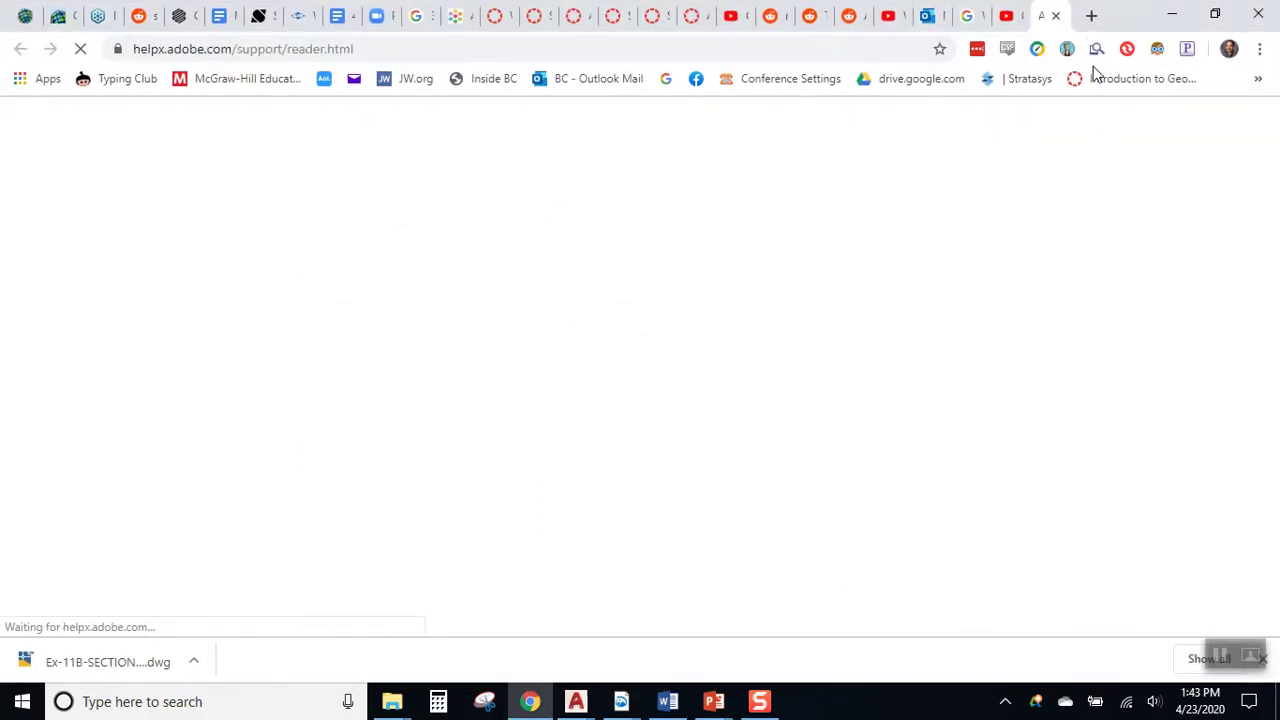
mouse_move(621, 704)
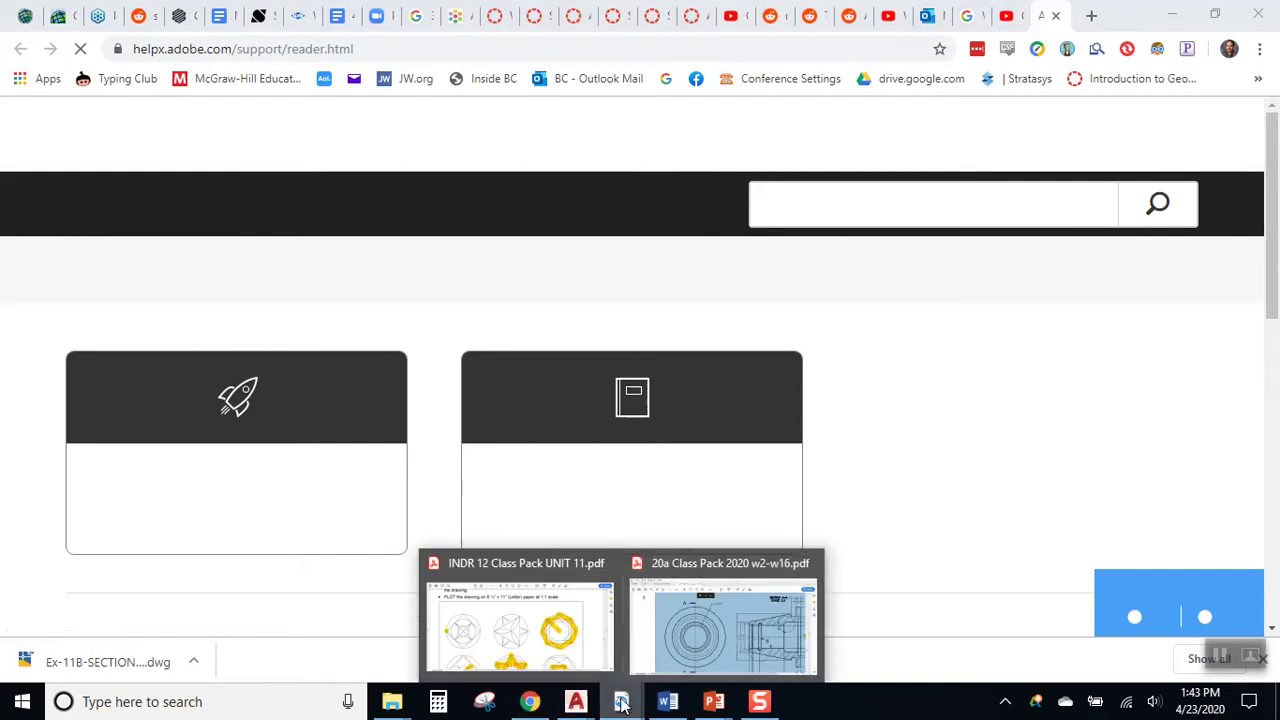
left_click(723, 625)
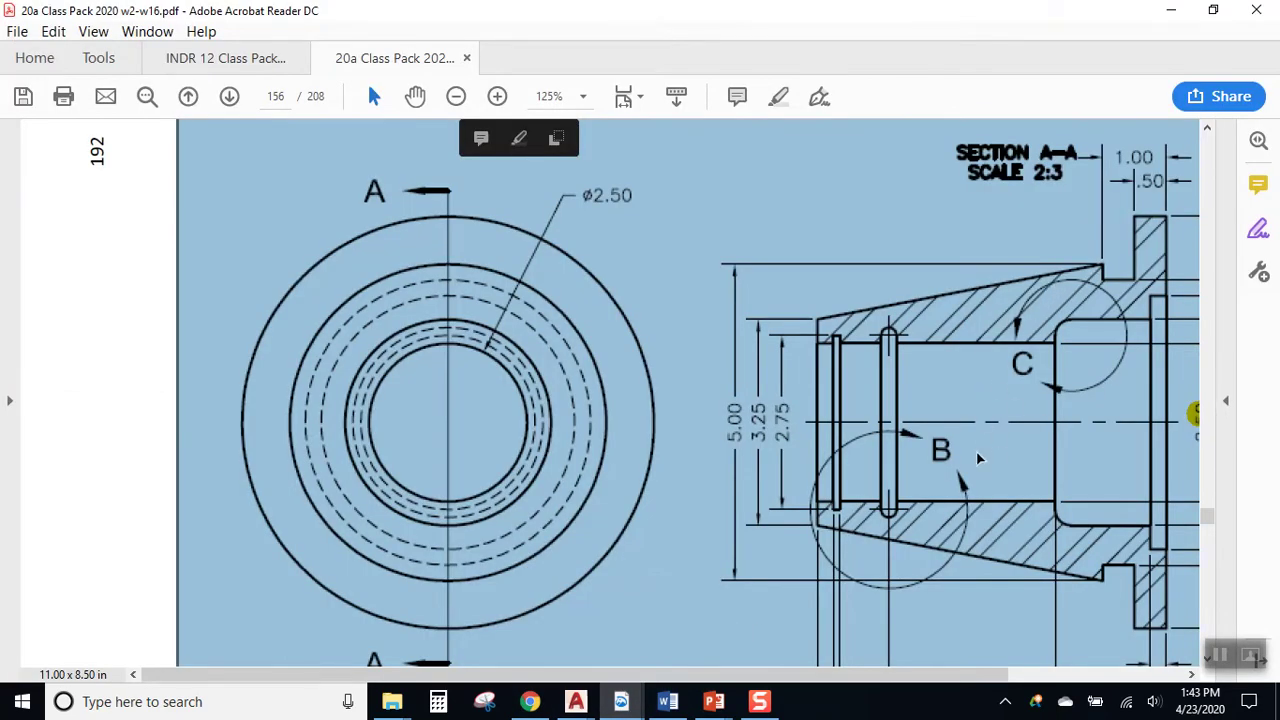
scroll(916, 493, "down", 1)
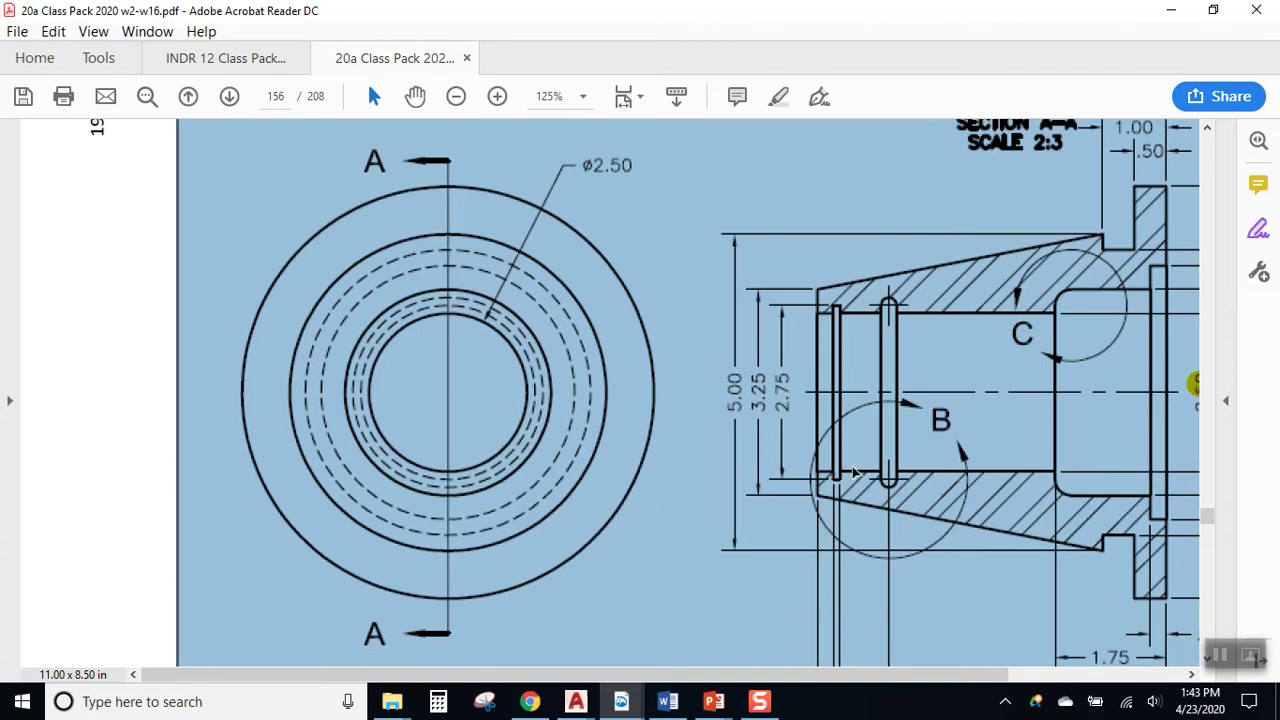
left_click(77, 509)
Step: Examine the full Tapered Bushing sheet on page 157 at 104% zoom, including the section dimensions, details and title block
scroll(206, 517, "down", 5)
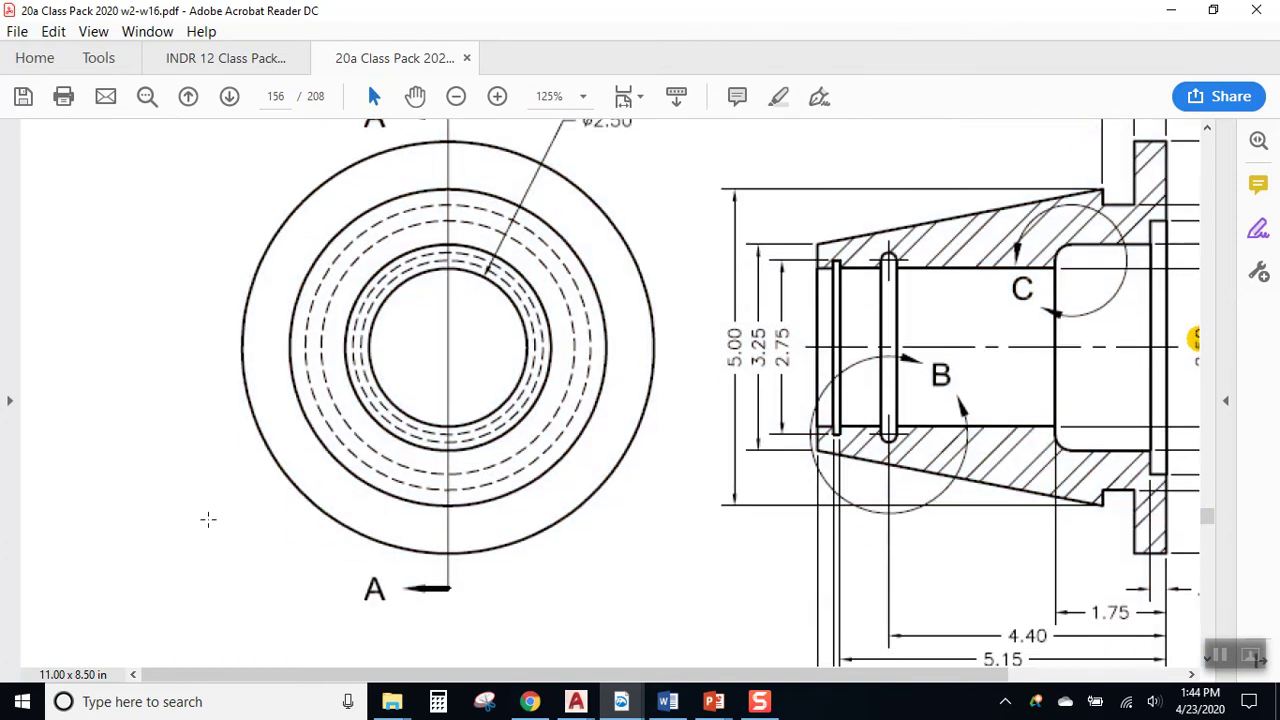
scroll(262, 476, "down", 5)
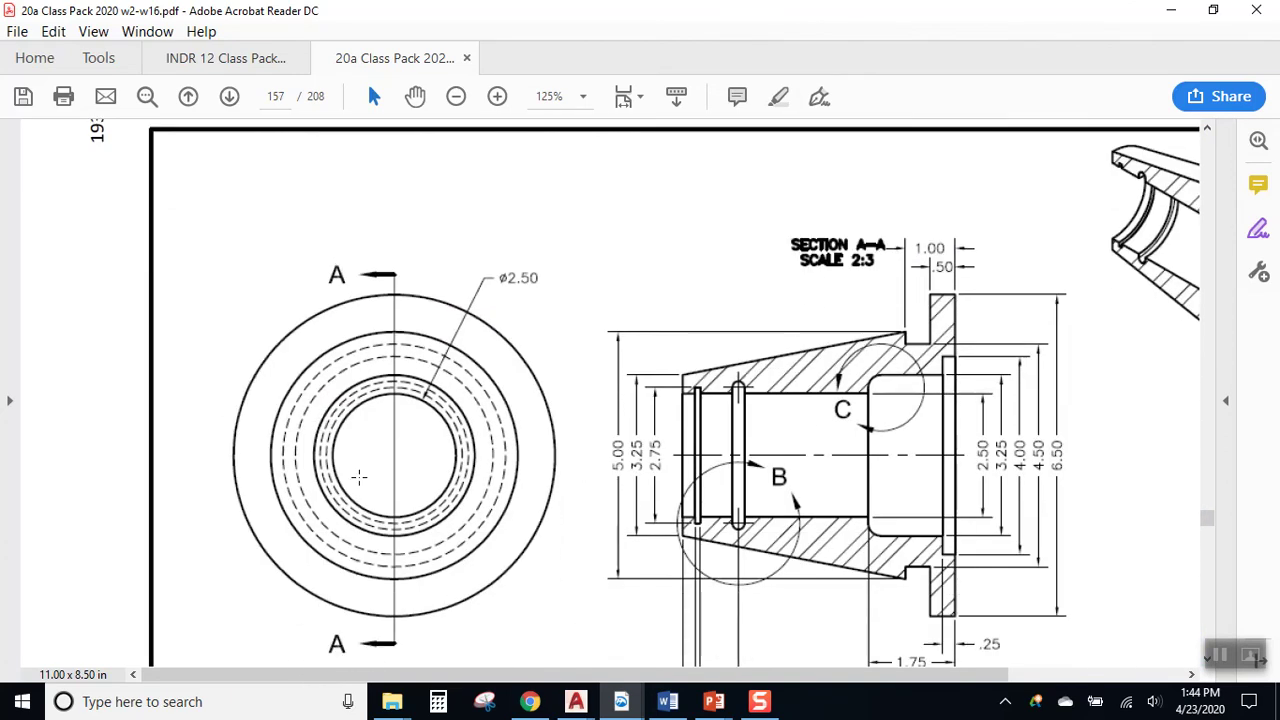
scroll(359, 477, "down", 1)
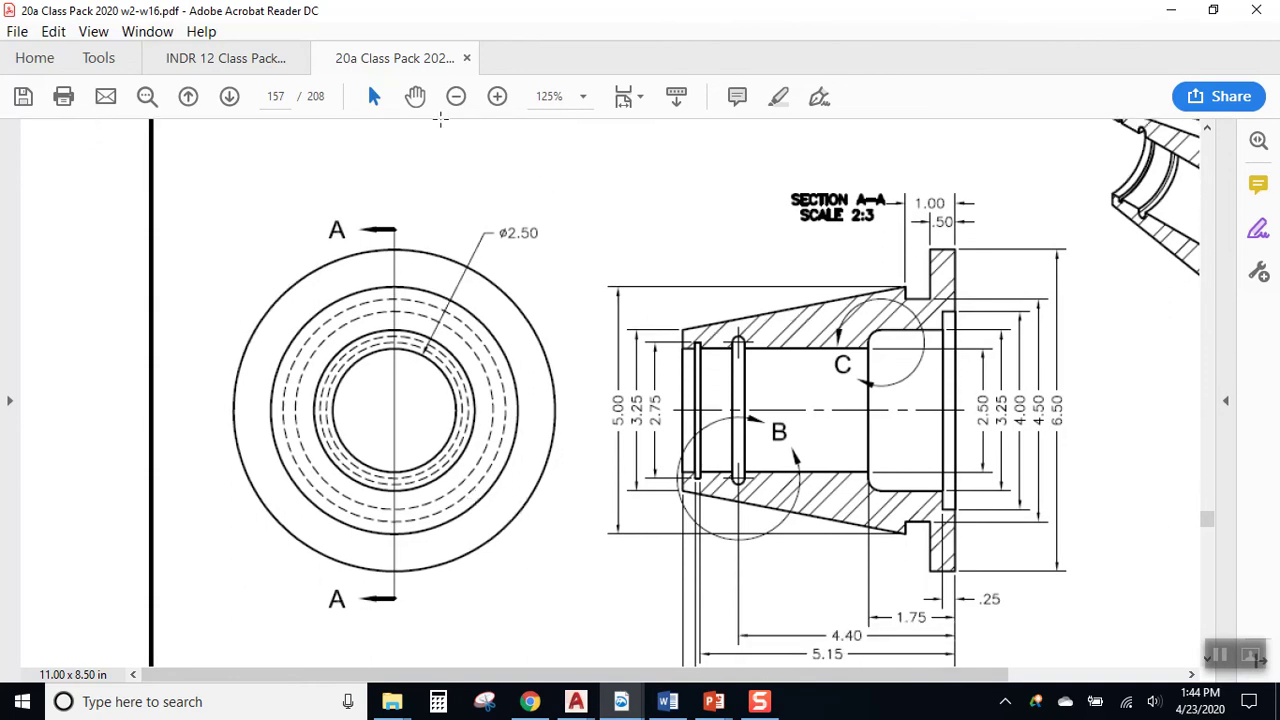
left_click(455, 96)
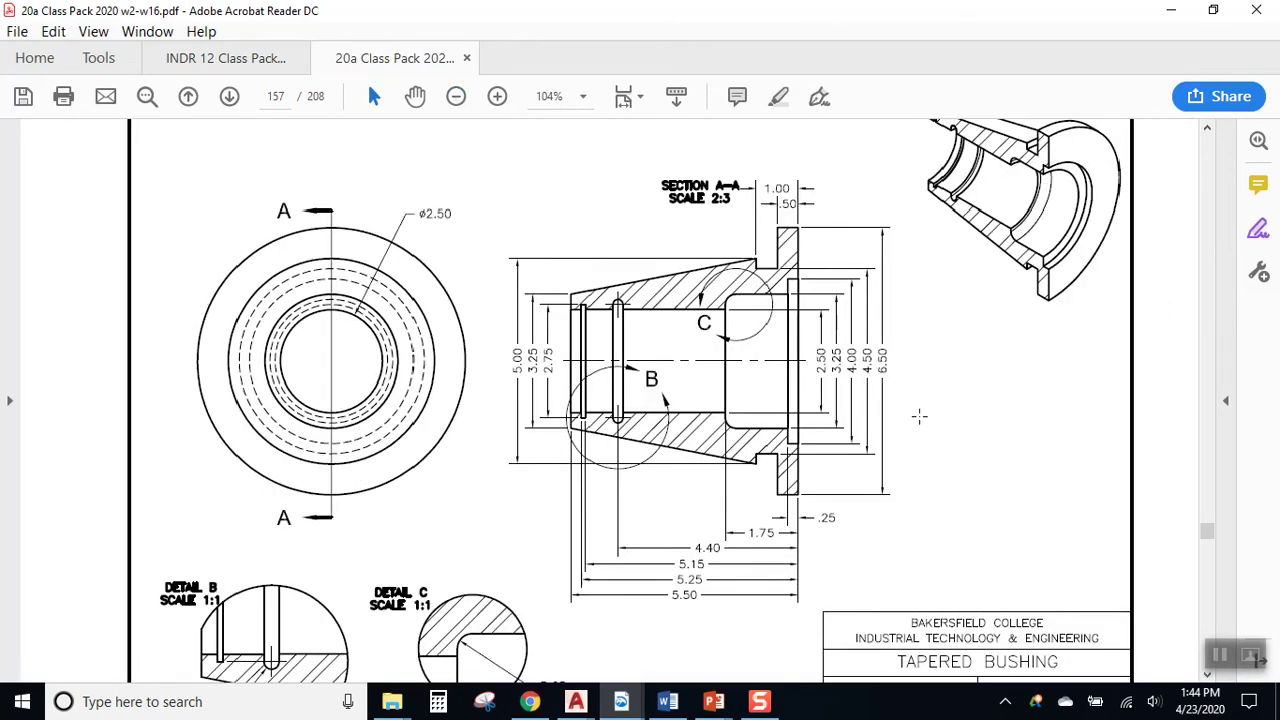
scroll(560, 497, "up", 1)
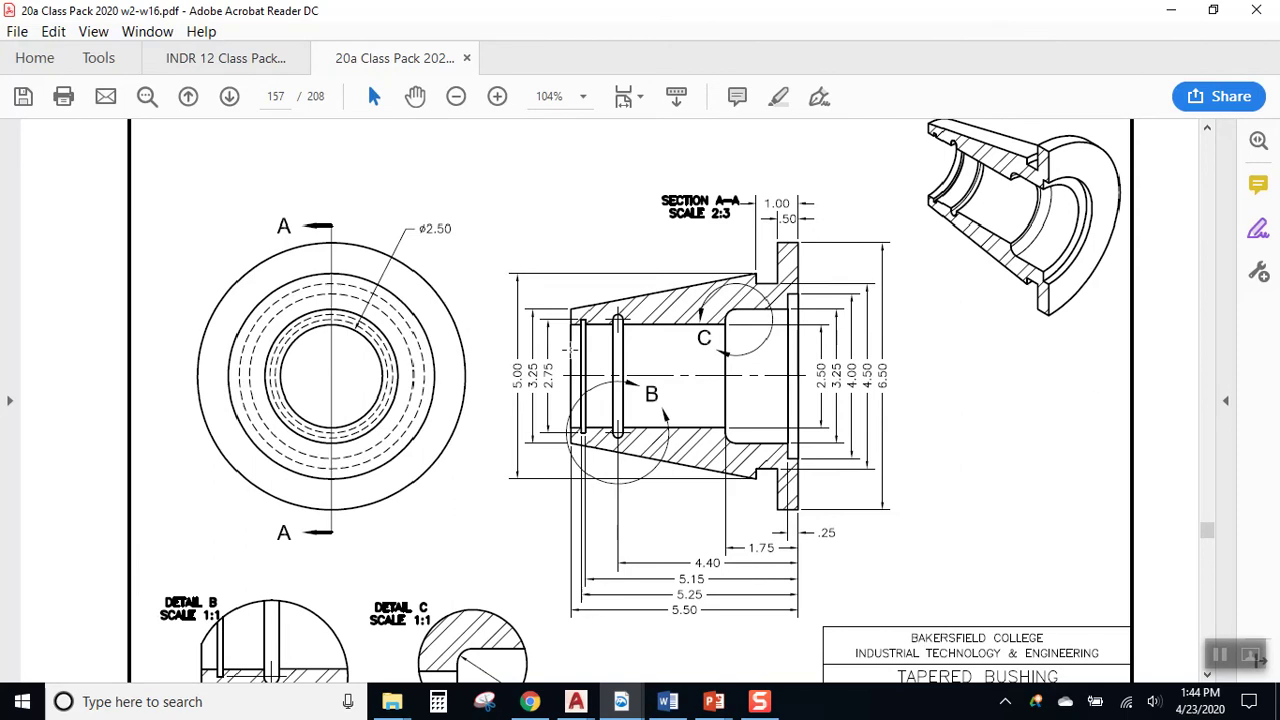
scroll(375, 604, "down", 1)
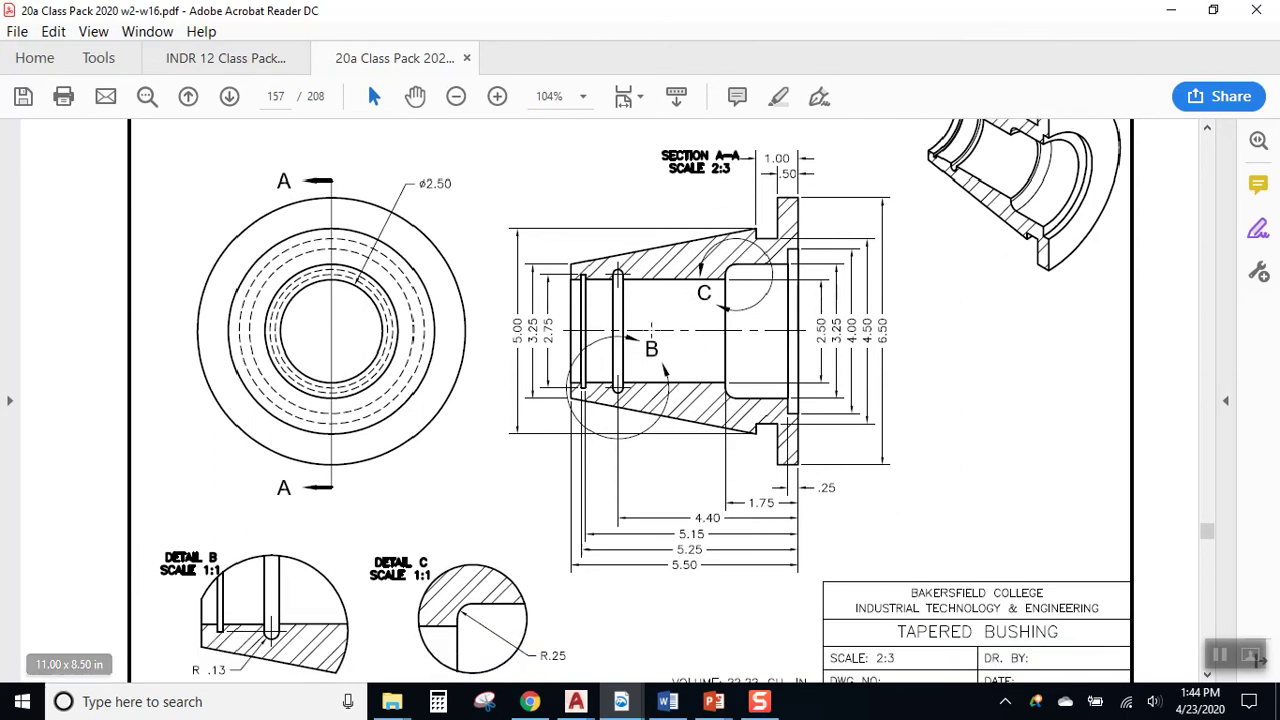
scroll(866, 385, "up", 2)
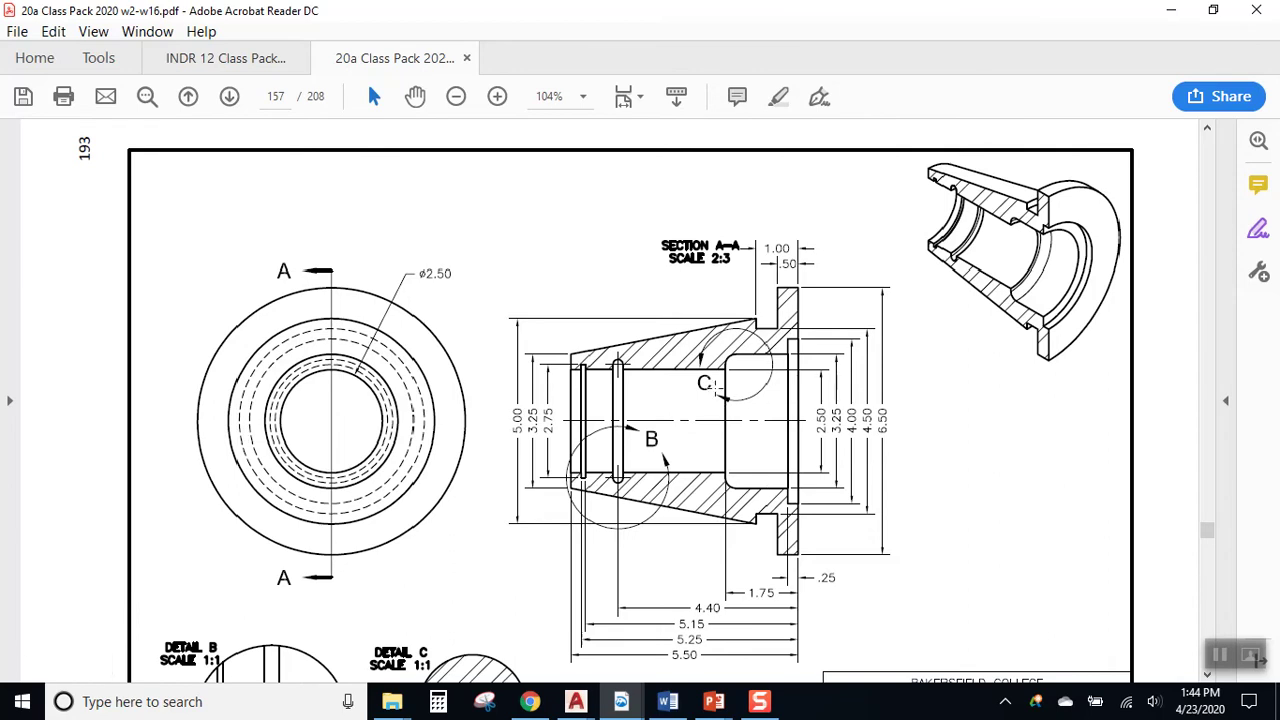
Step: Switch to the TAPERED BUSHING 2b drawing in AutoCAD and delete the section plane from the bushing model
left_click(1175, 9)
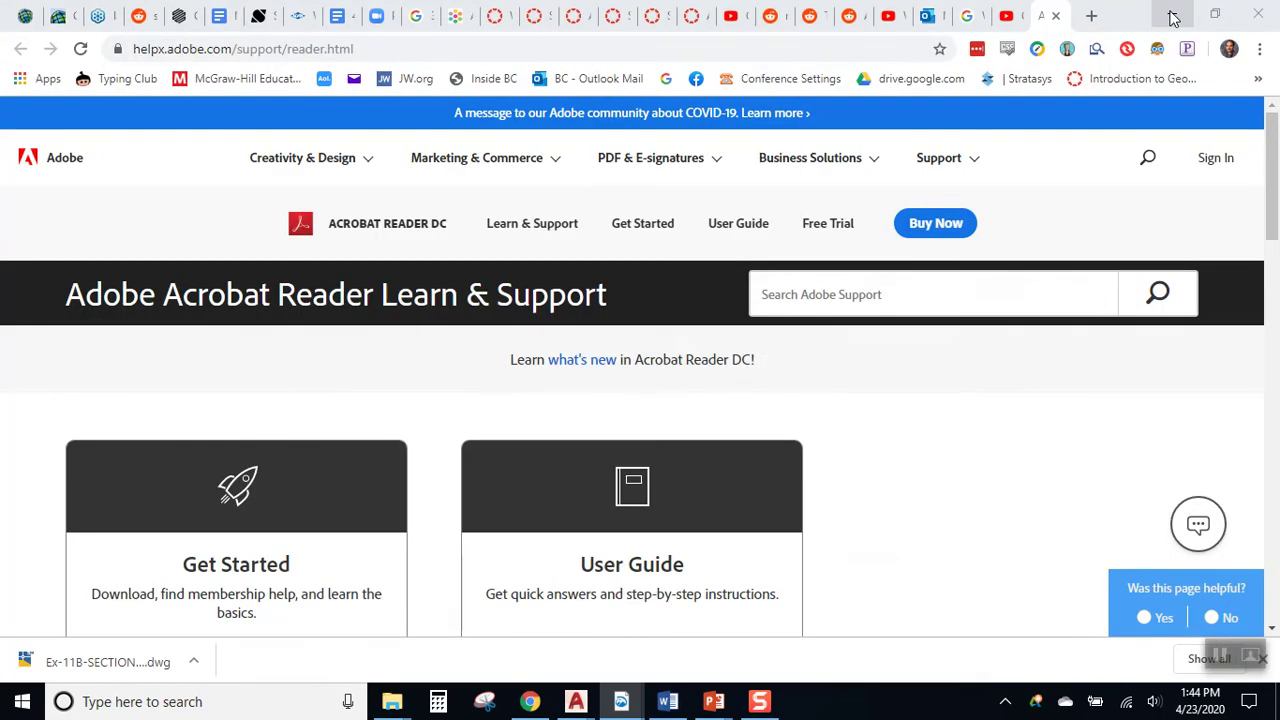
left_click(1175, 18)
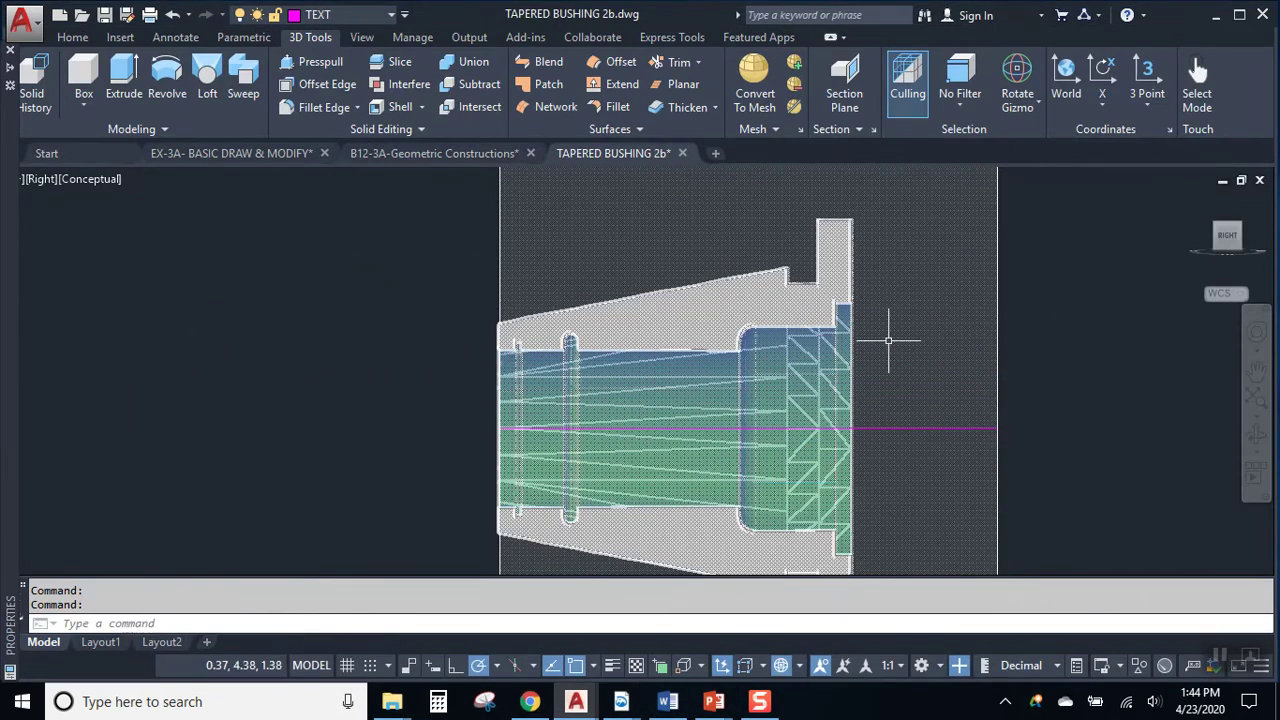
middle_click_drag(713, 328, 886, 294, "shift")
left_click(896, 222)
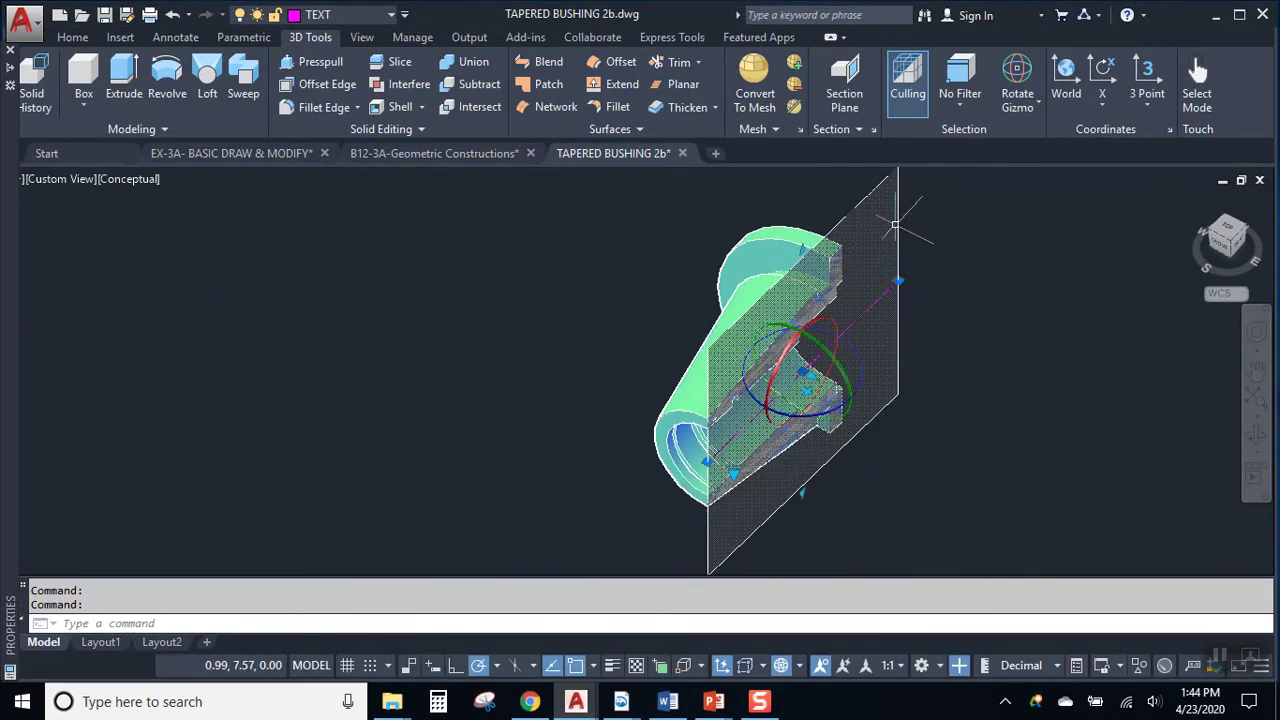
key("Delete")
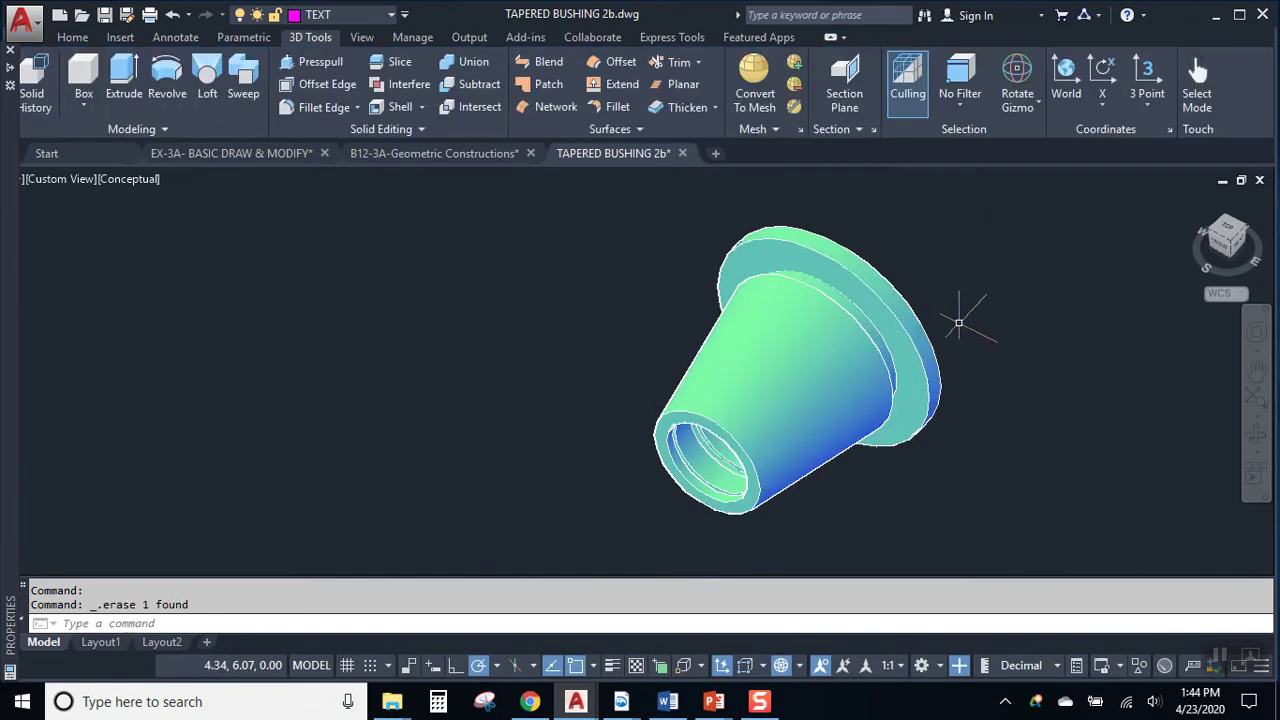
middle_click_drag(986, 306, 749, 323)
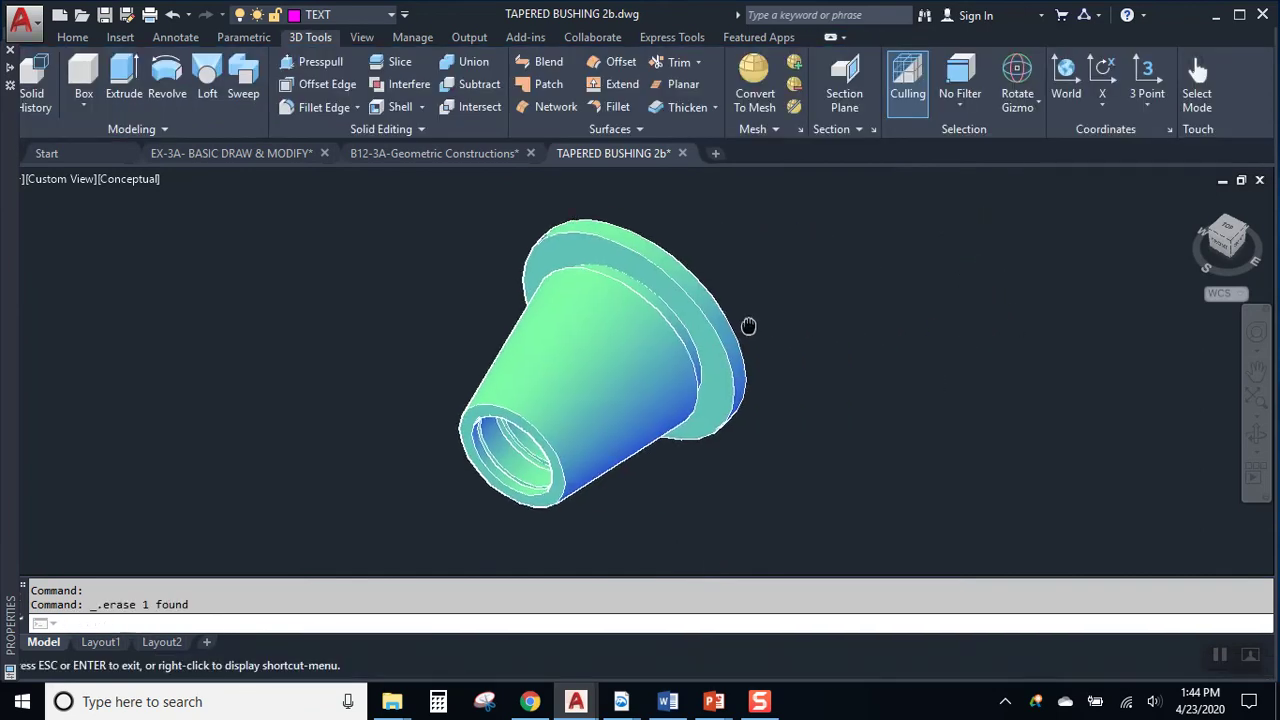
Step: Look at Layout1 of the bushing drawing and switch to Layout2
left_click(112, 643)
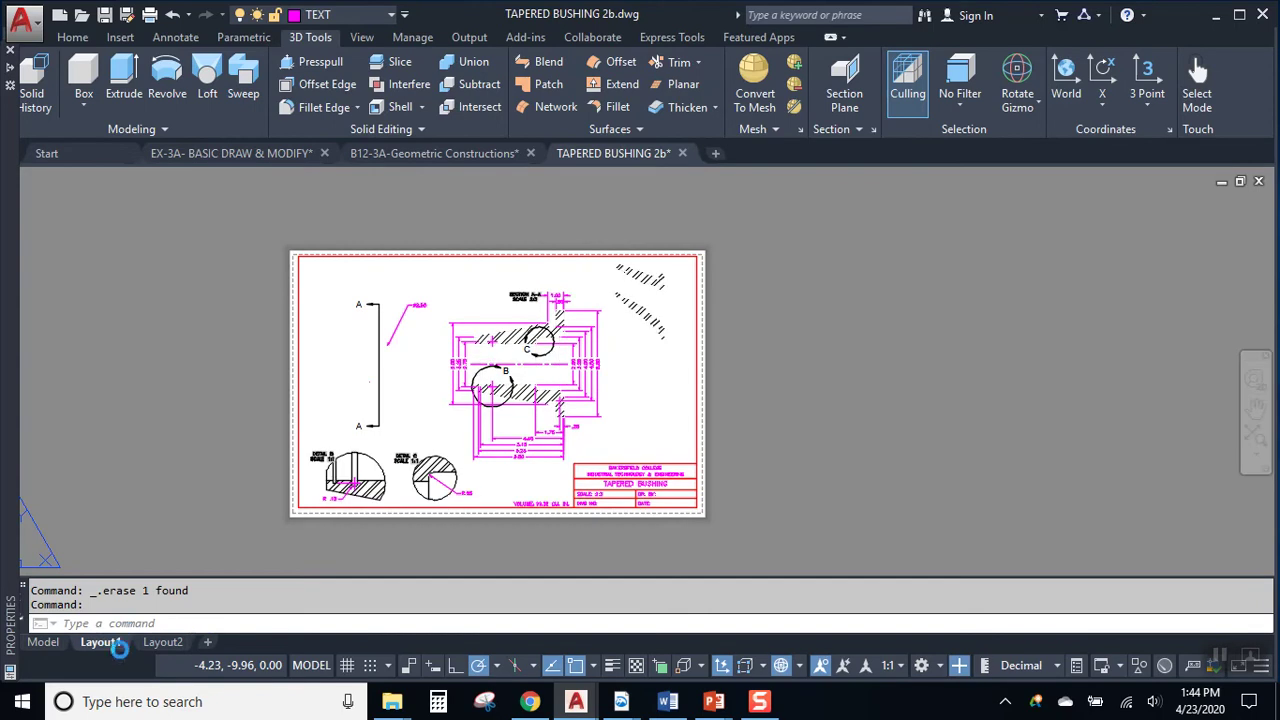
left_click(162, 643)
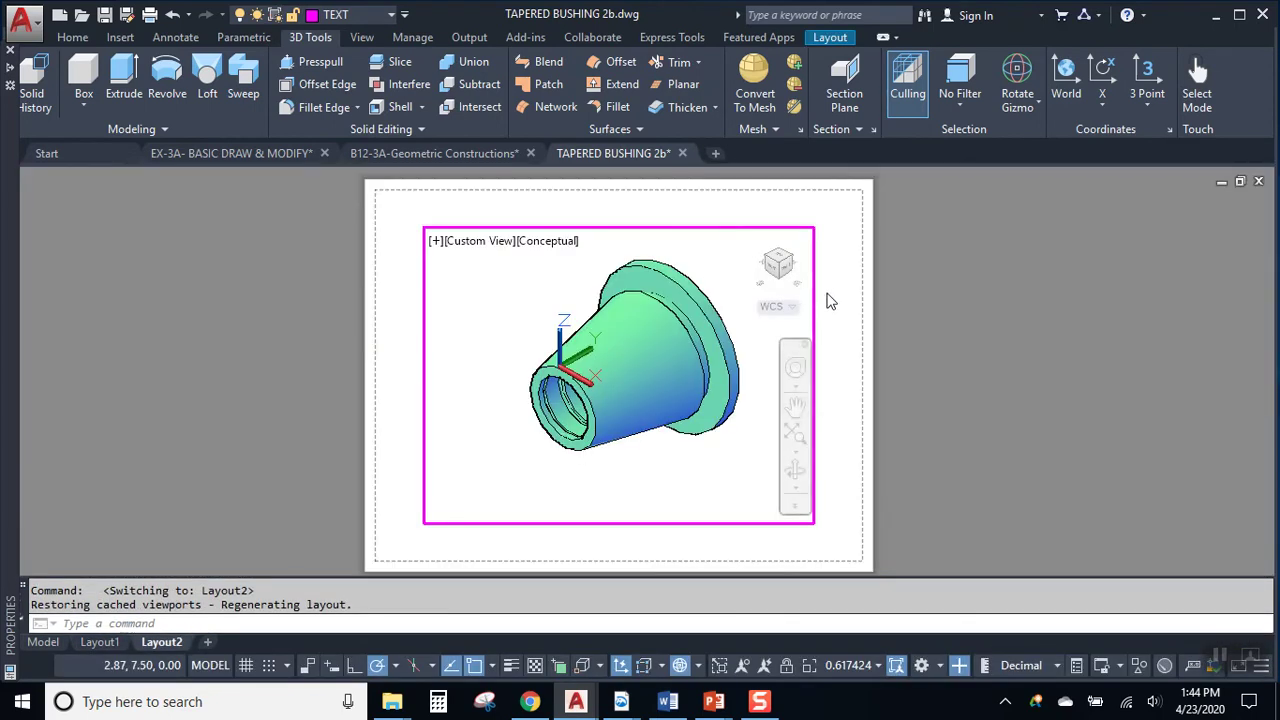
Step: Return Layout2 to paper space and delete its existing viewport
double_click(828, 234)
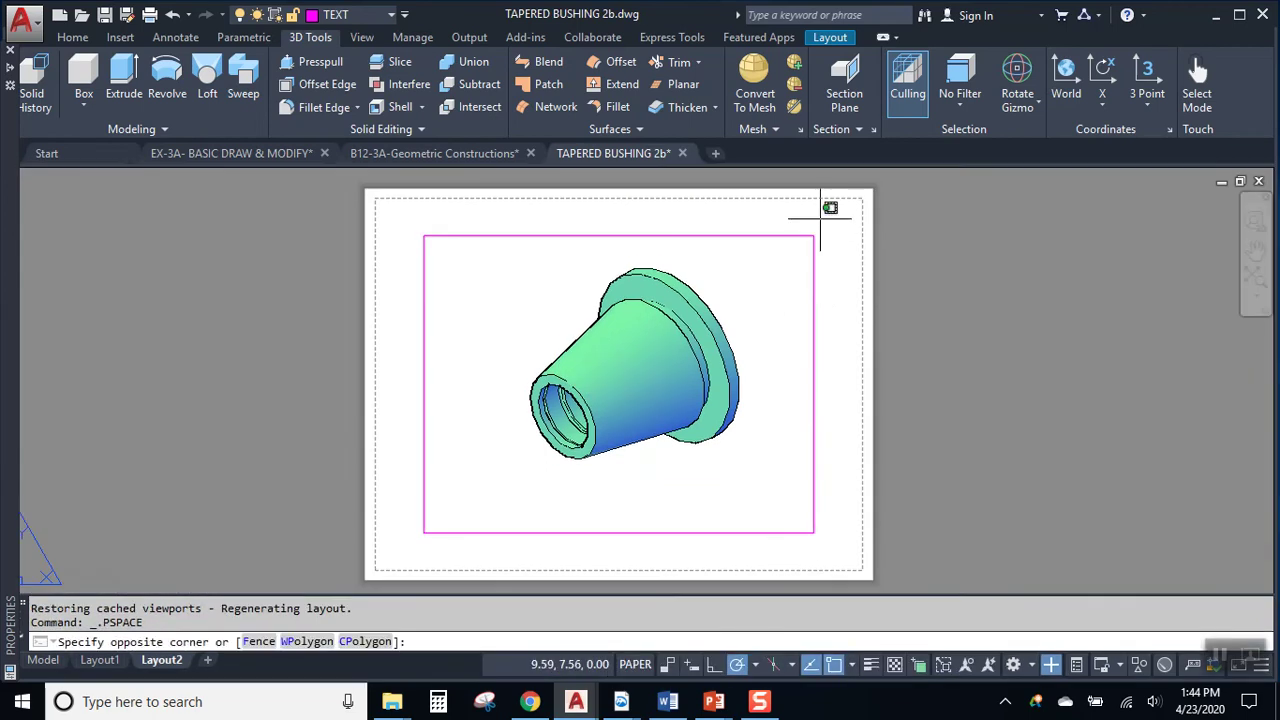
left_click(795, 267)
key("Delete")
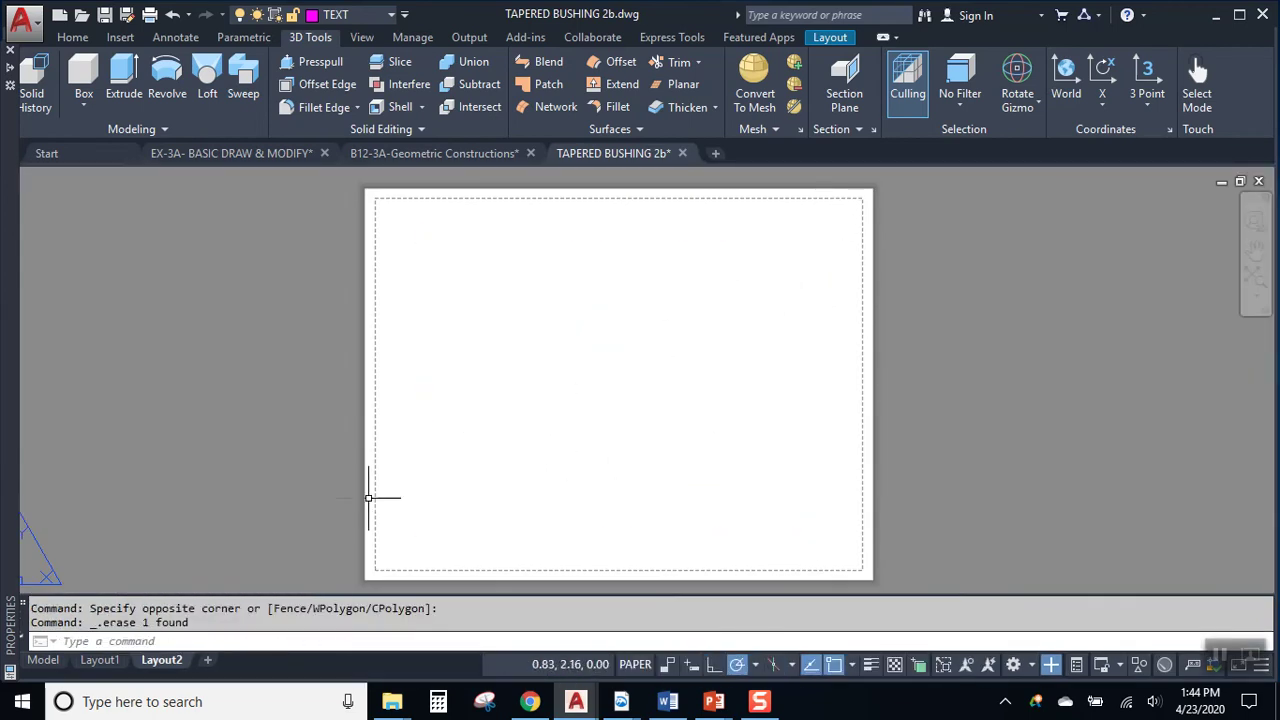
Step: Start a base view from model space using the tapered bushing solid, with Layout2 as the target layout
left_click(43, 661)
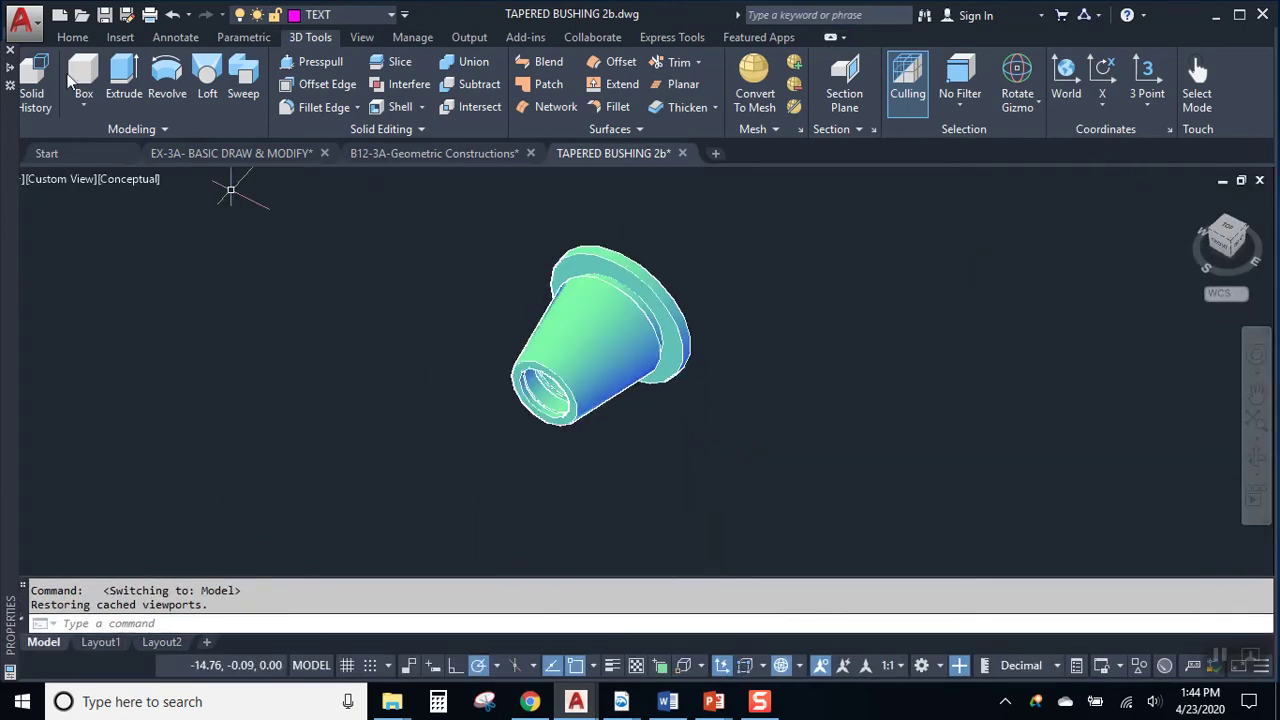
left_click(72, 37)
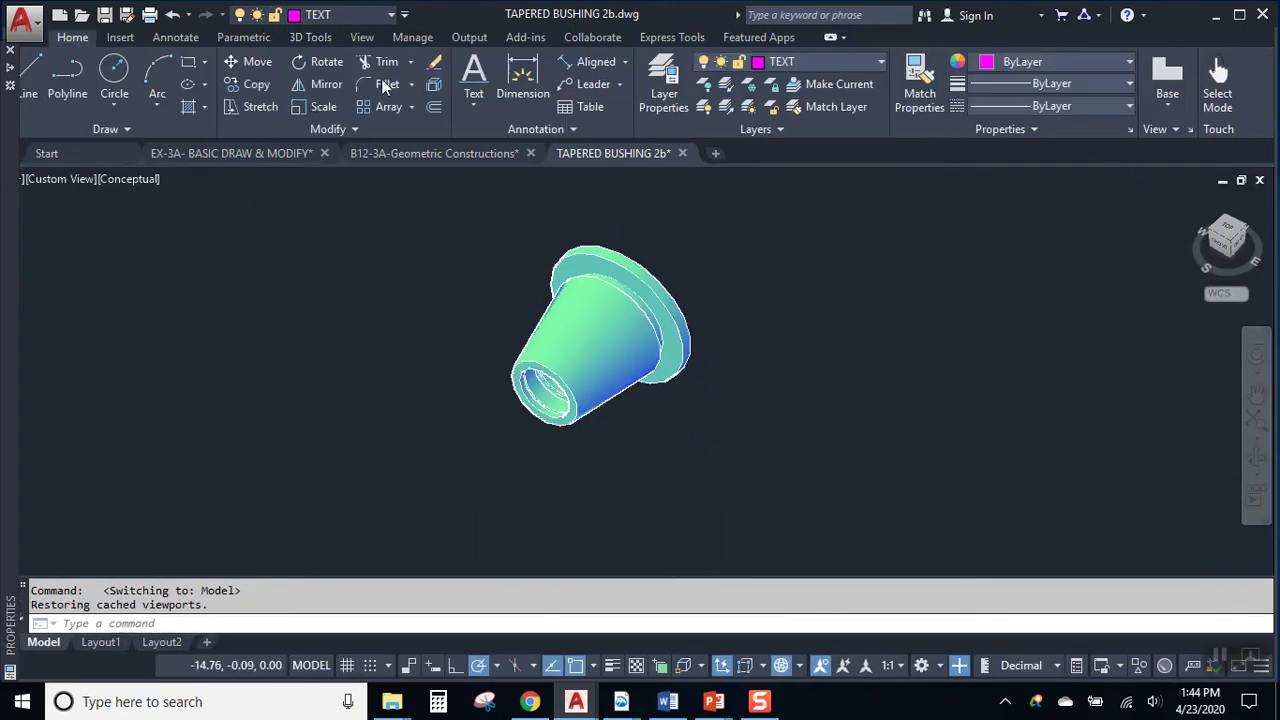
left_click(1166, 92)
left_click(1133, 138)
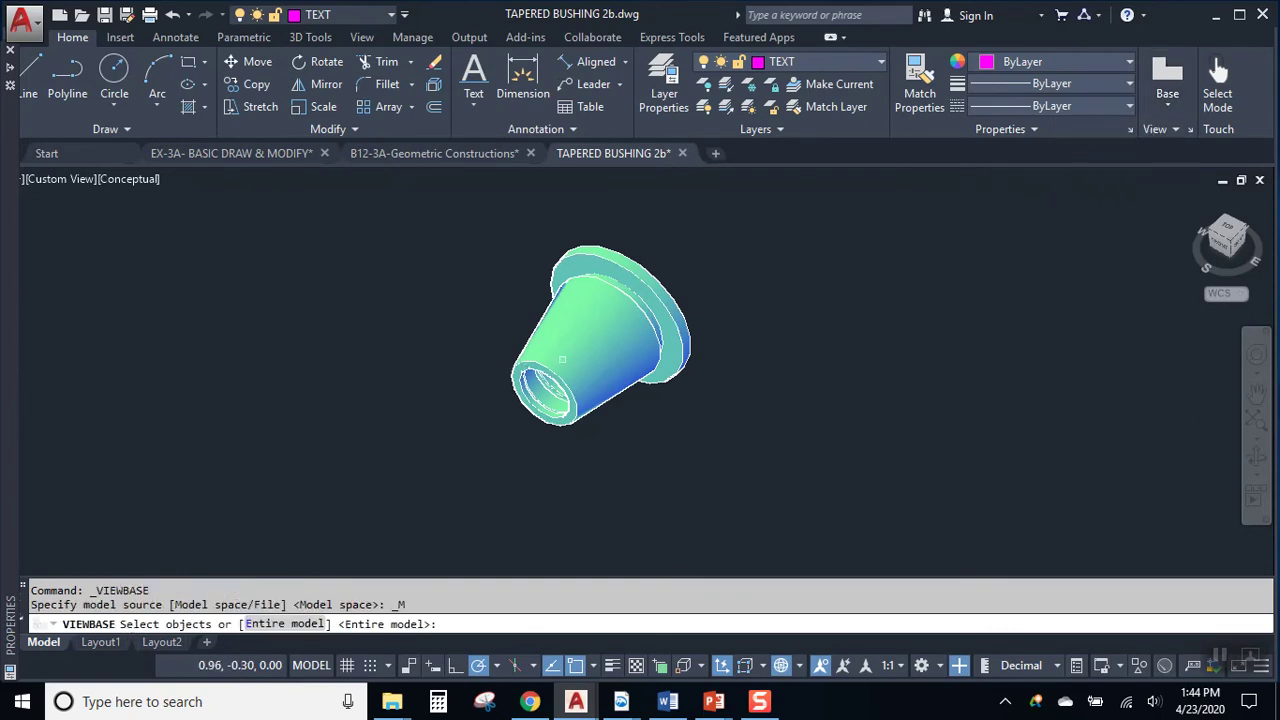
left_click(567, 356)
key("Return")
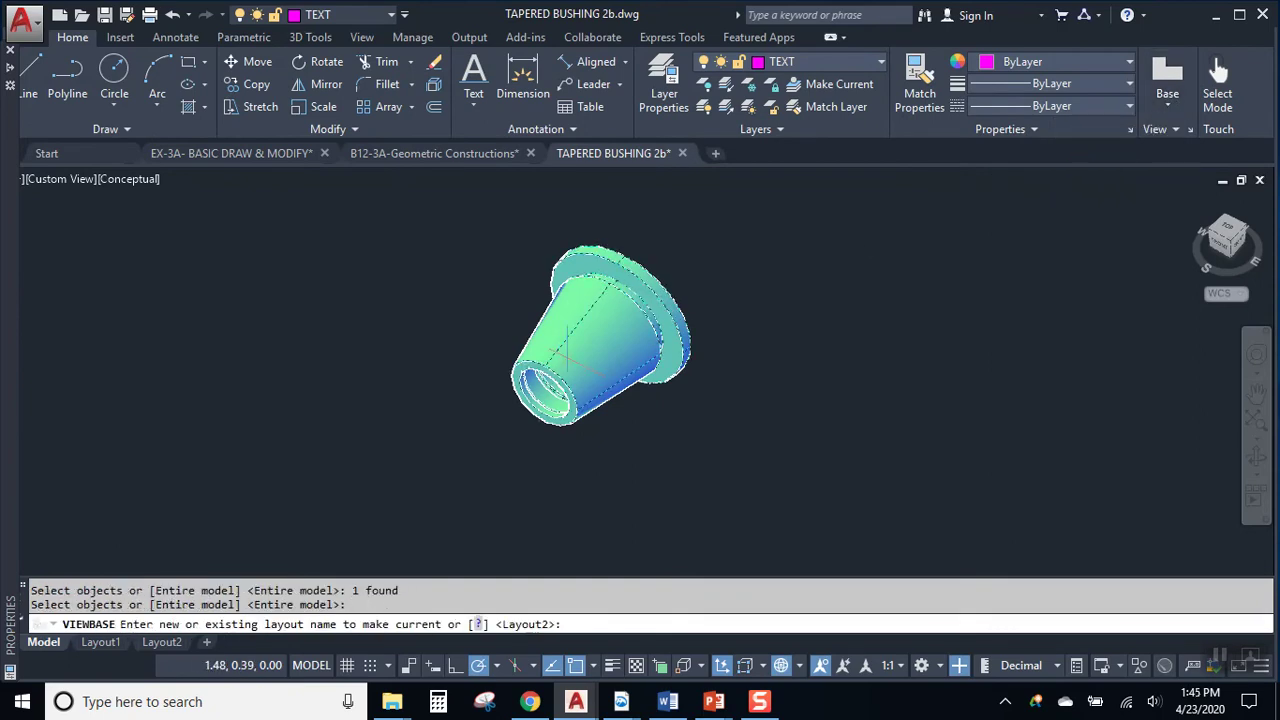
key("Return")
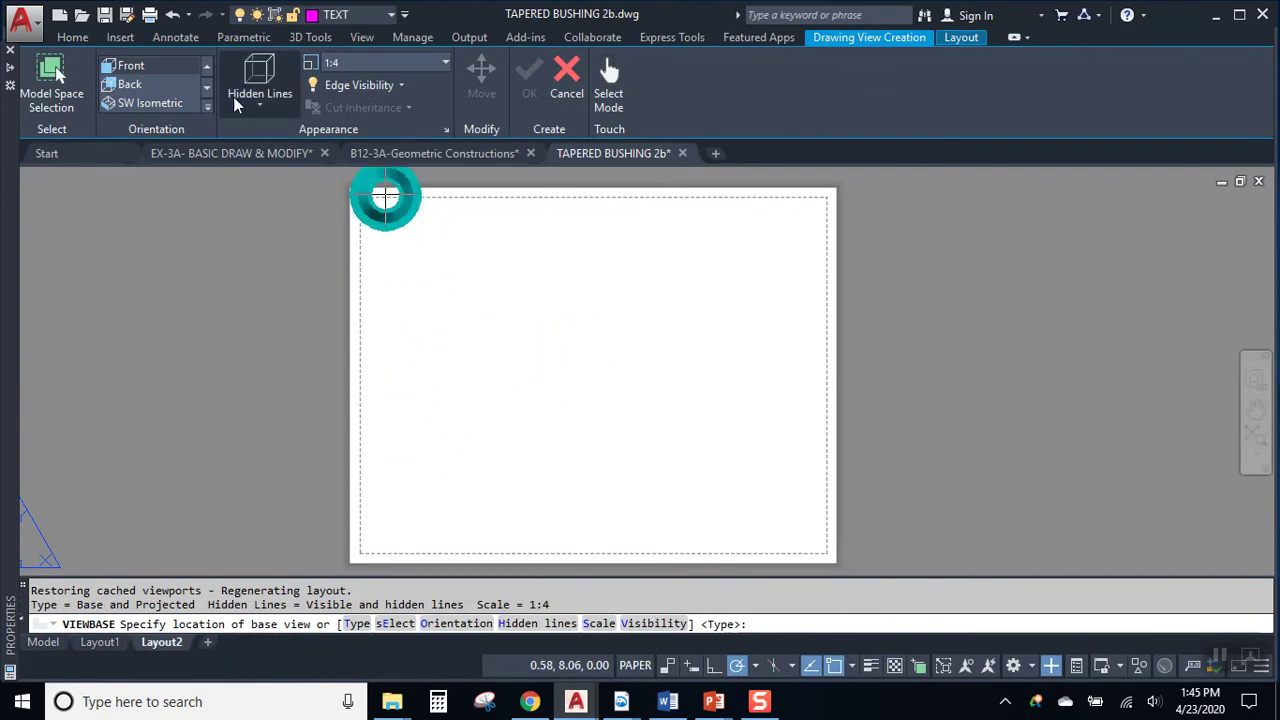
Step: Set the base view scale to 1:2 and place the bushing's circular front view in the sheet's left half without projected views
left_click(445, 64)
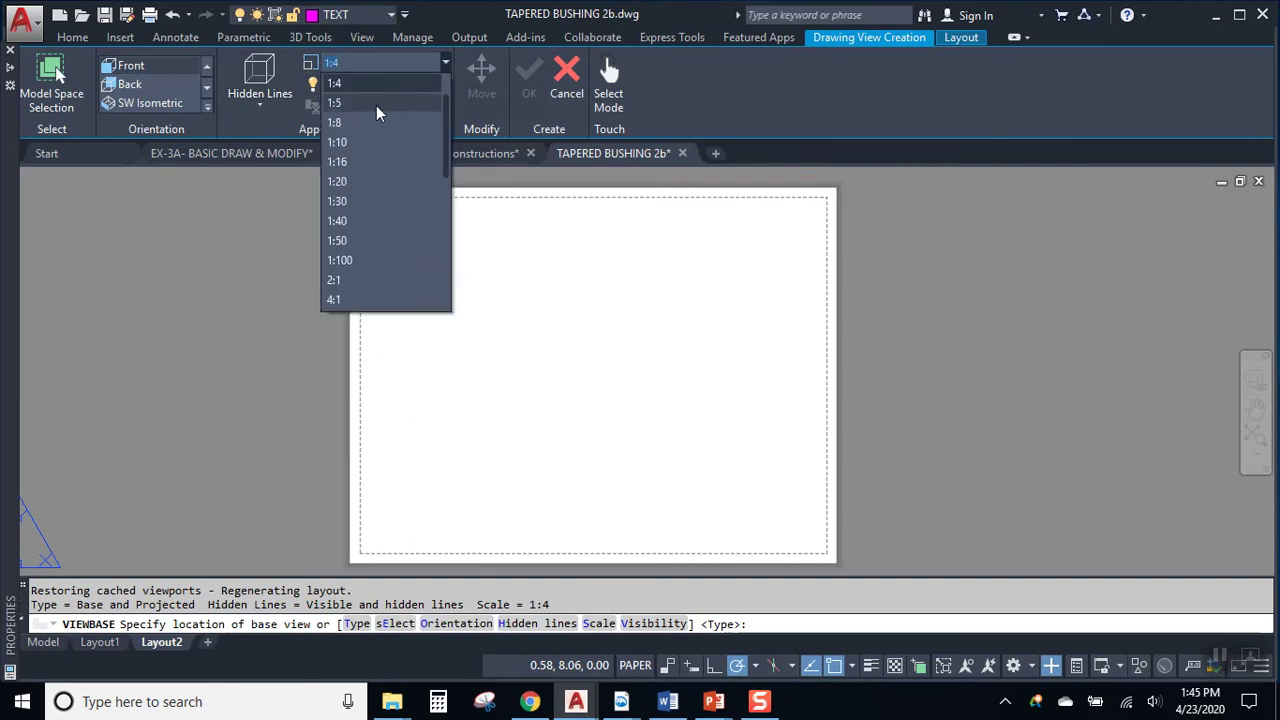
scroll(376, 105, "up", 1)
left_click(350, 122)
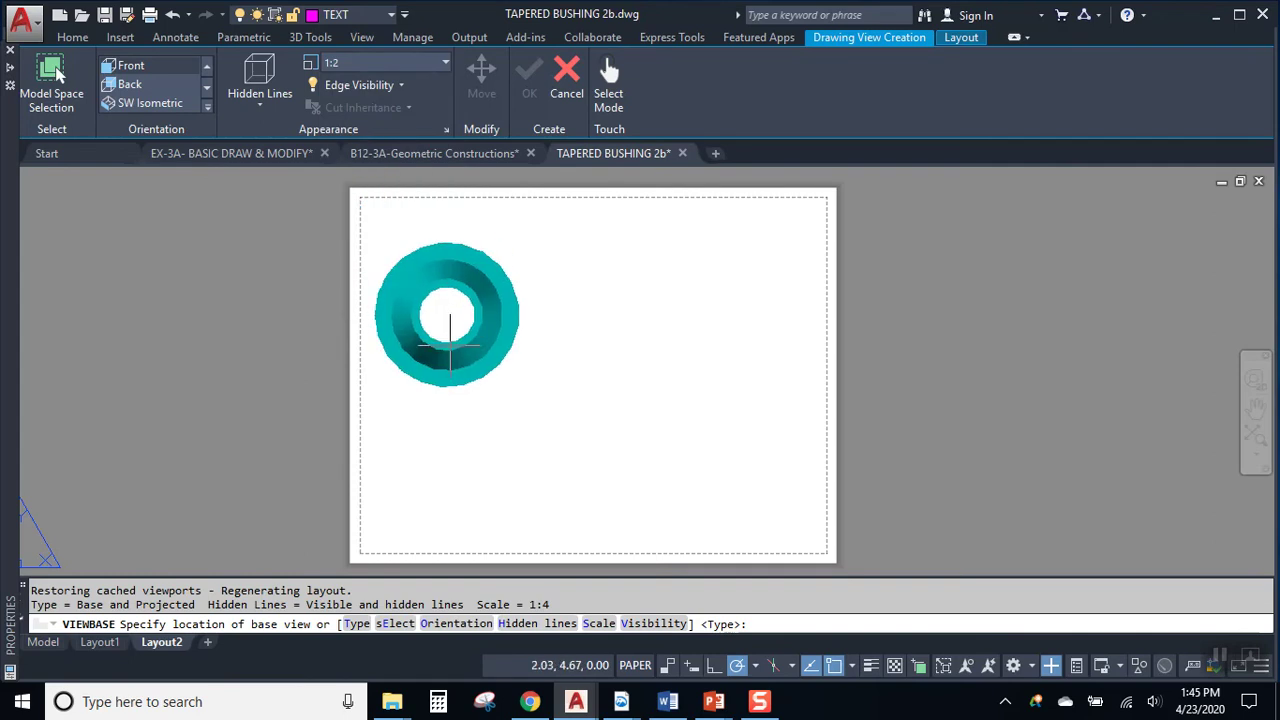
left_click(488, 392)
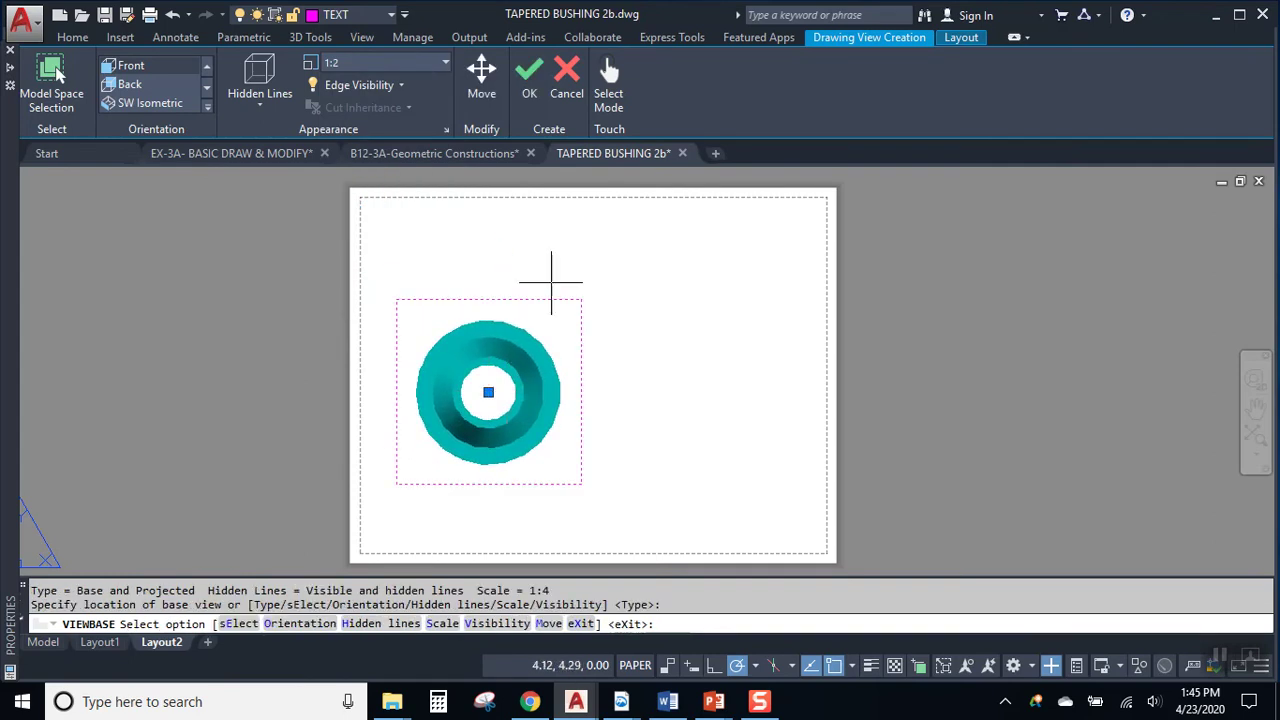
left_click(529, 85)
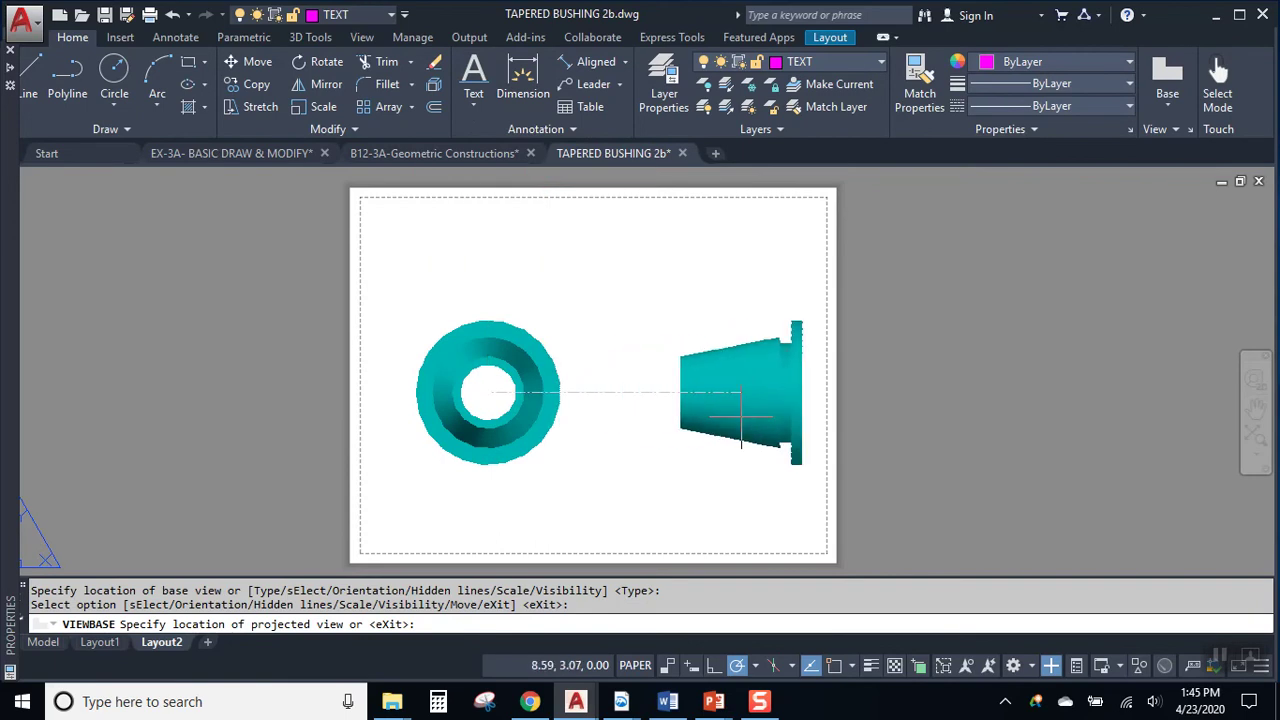
key("Return")
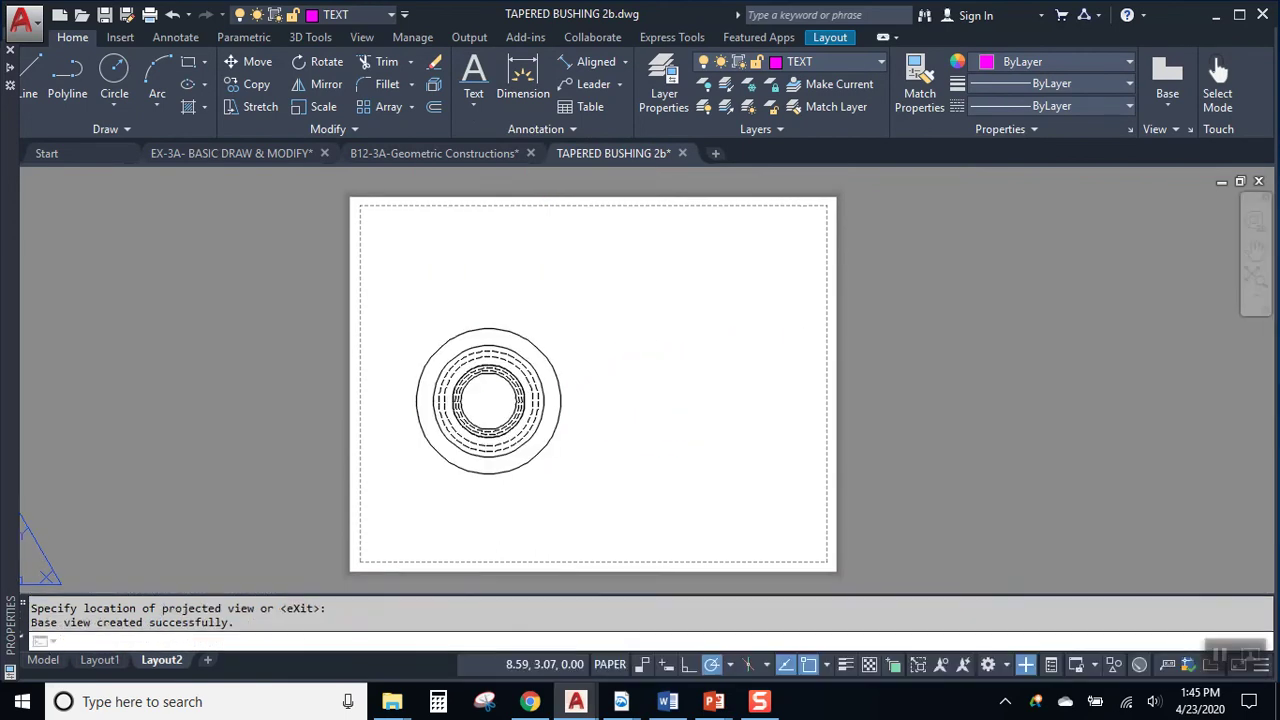
Step: Create a full section view from the front view with a vertical cutting line through its centre, placing it to the right
scroll(415, 217, "up", 2)
middle_click_drag(533, 410, 548, 222)
scroll(560, 263, "up", 1)
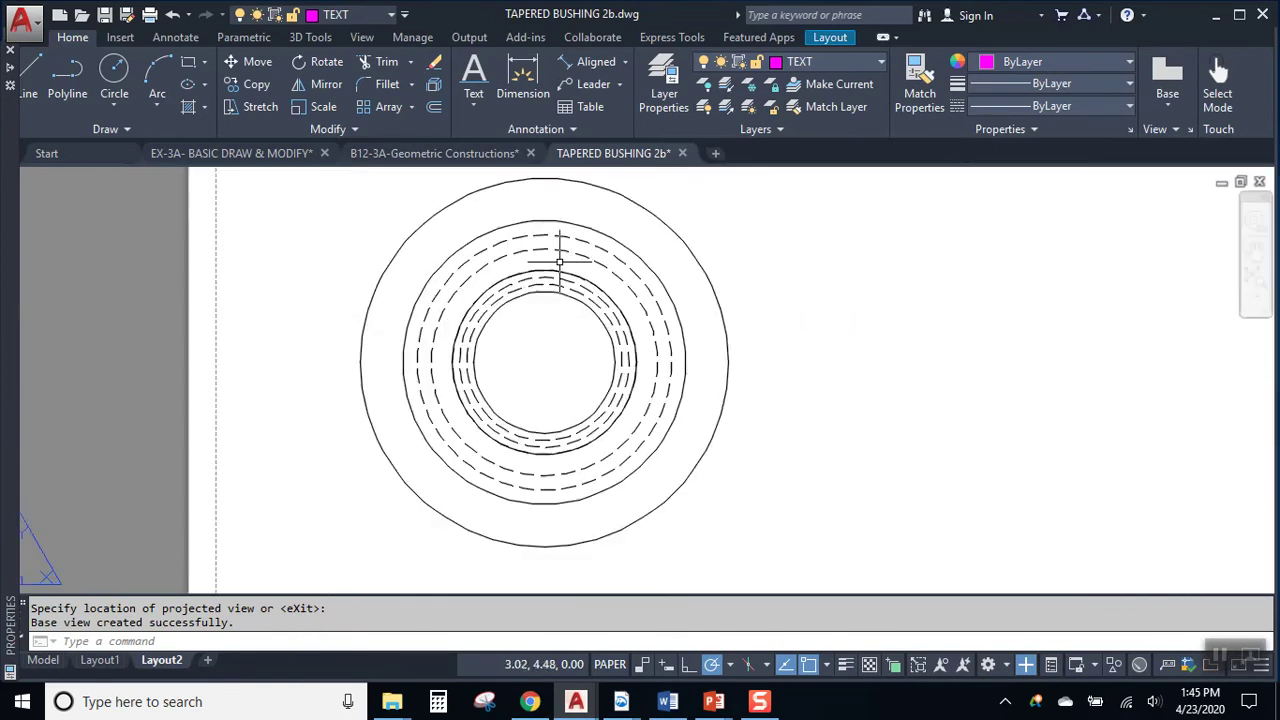
middle_click_drag(557, 283, 520, 337)
scroll(520, 337, "down", 1)
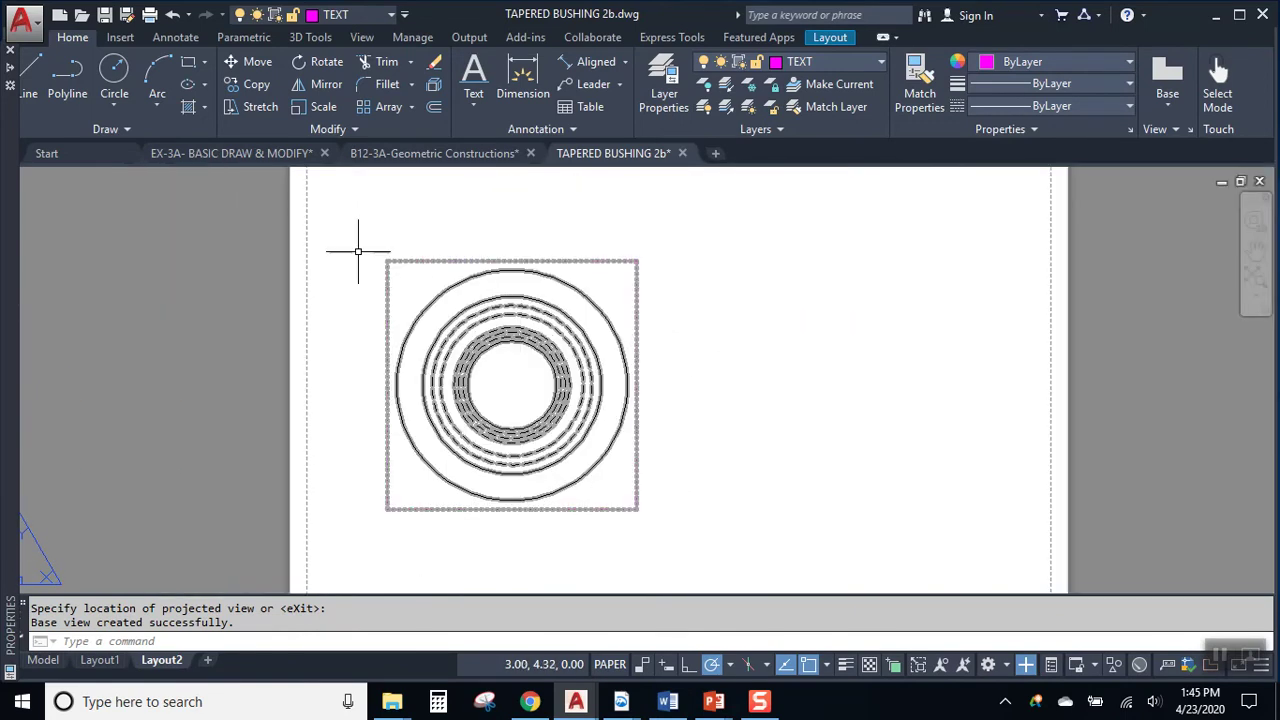
left_click(508, 378)
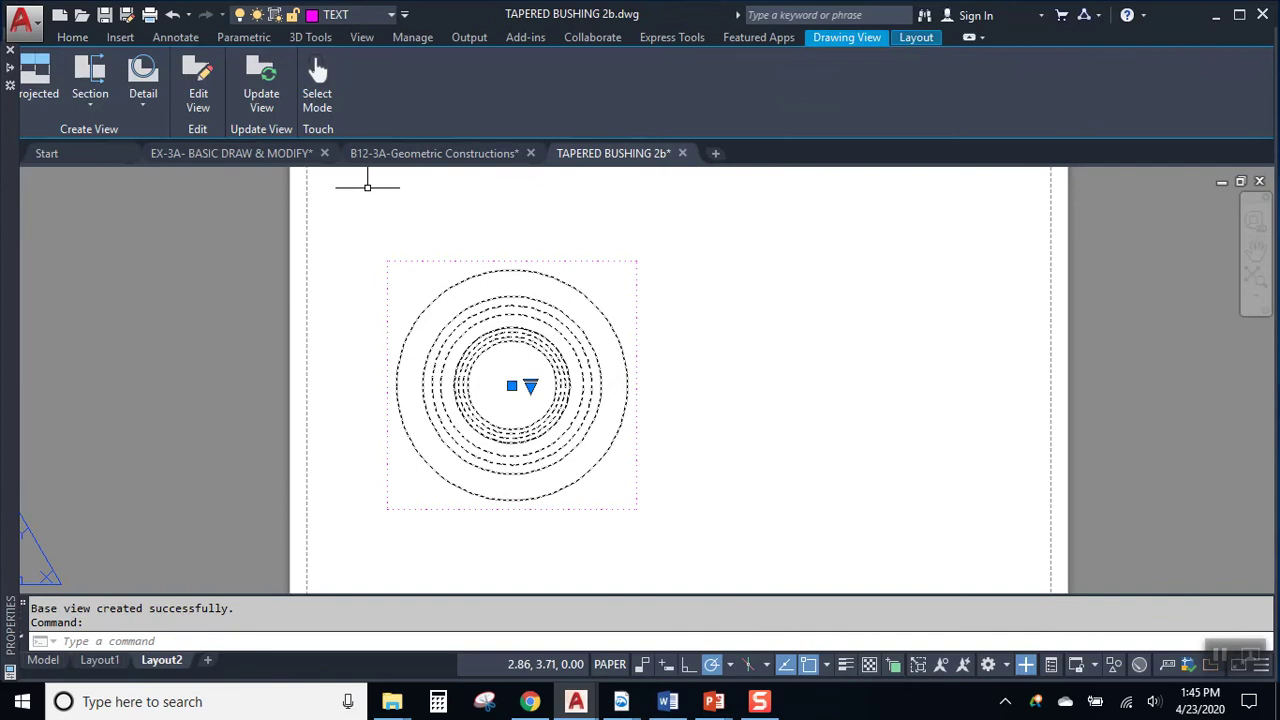
left_click(122, 68)
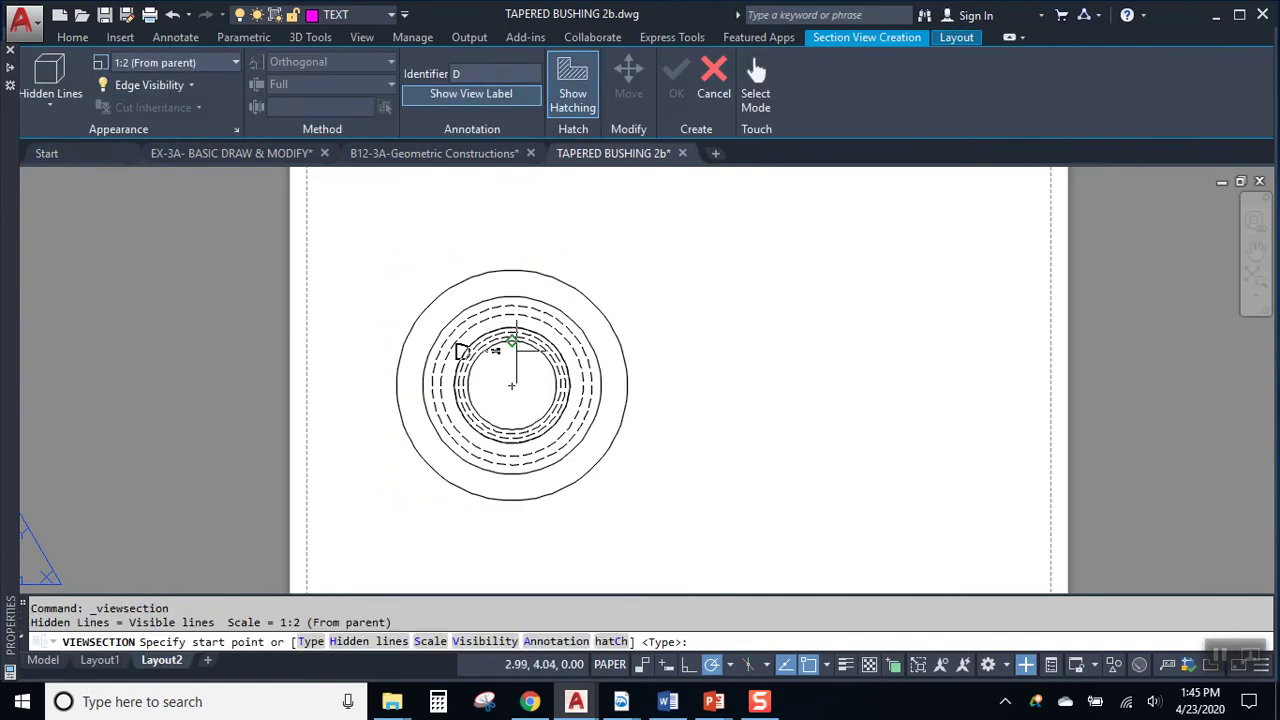
left_click(512, 251)
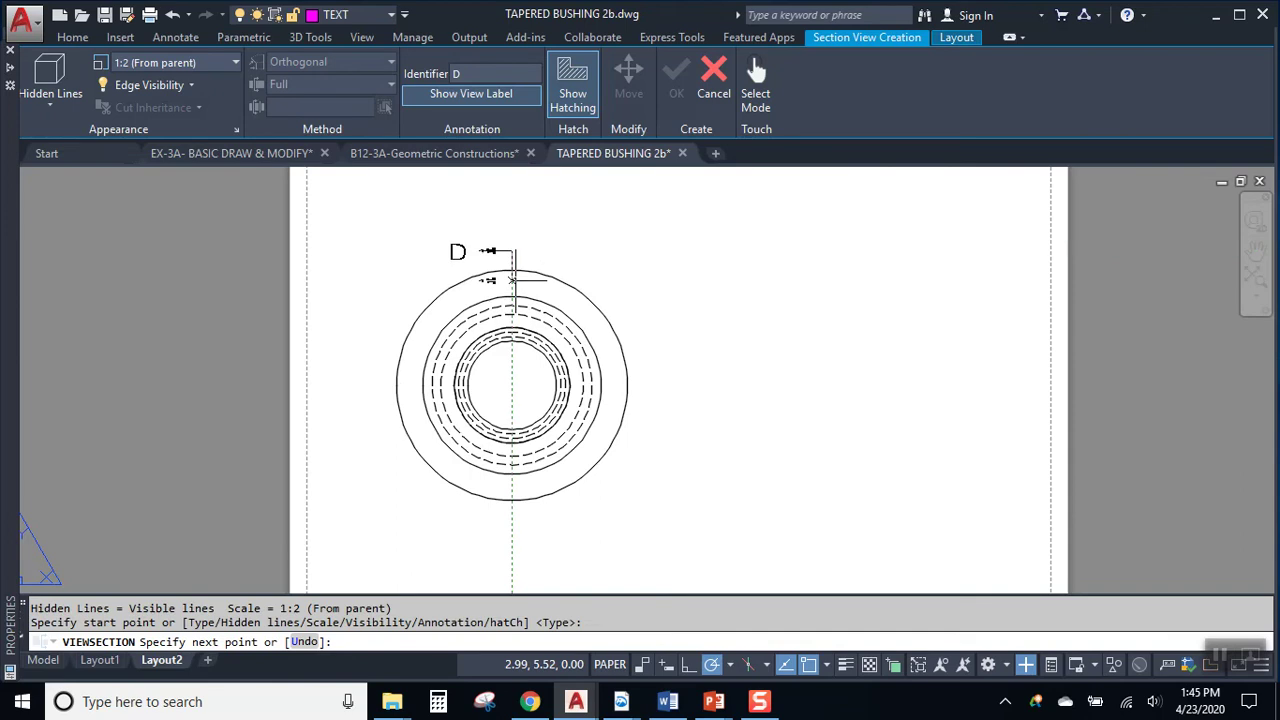
left_click(518, 518)
key("Return")
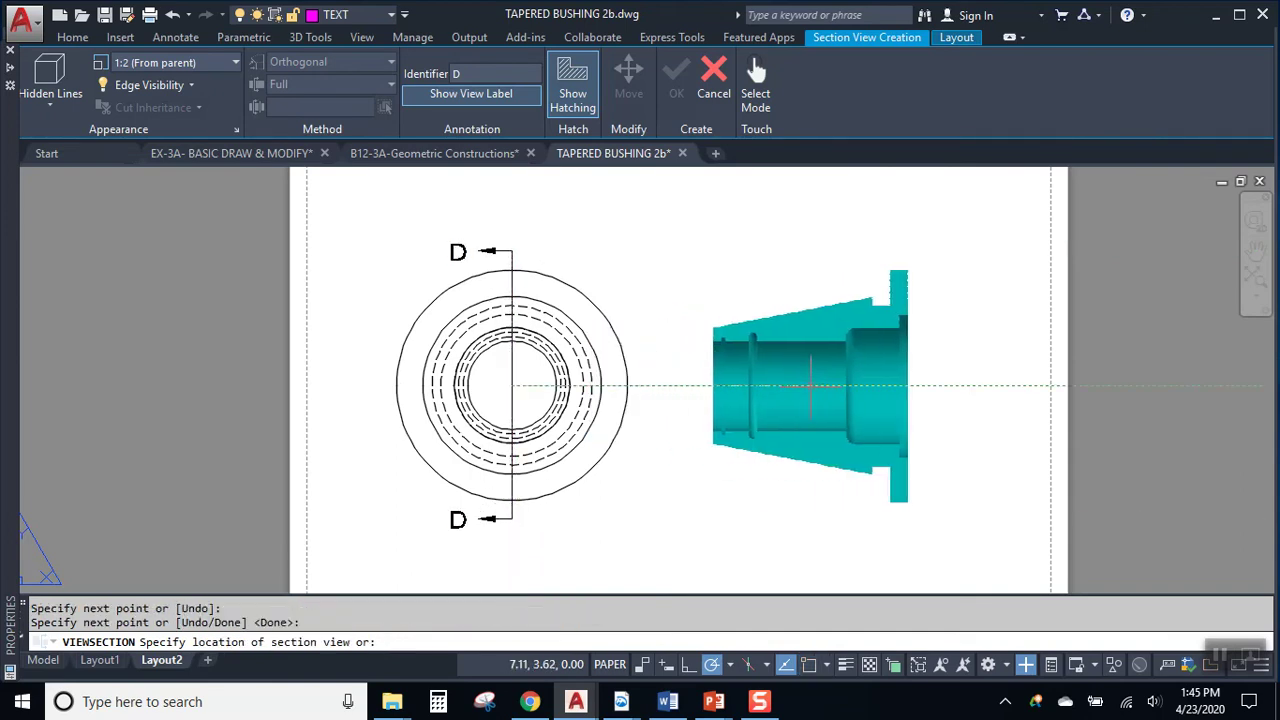
left_click(814, 385)
key("Return")
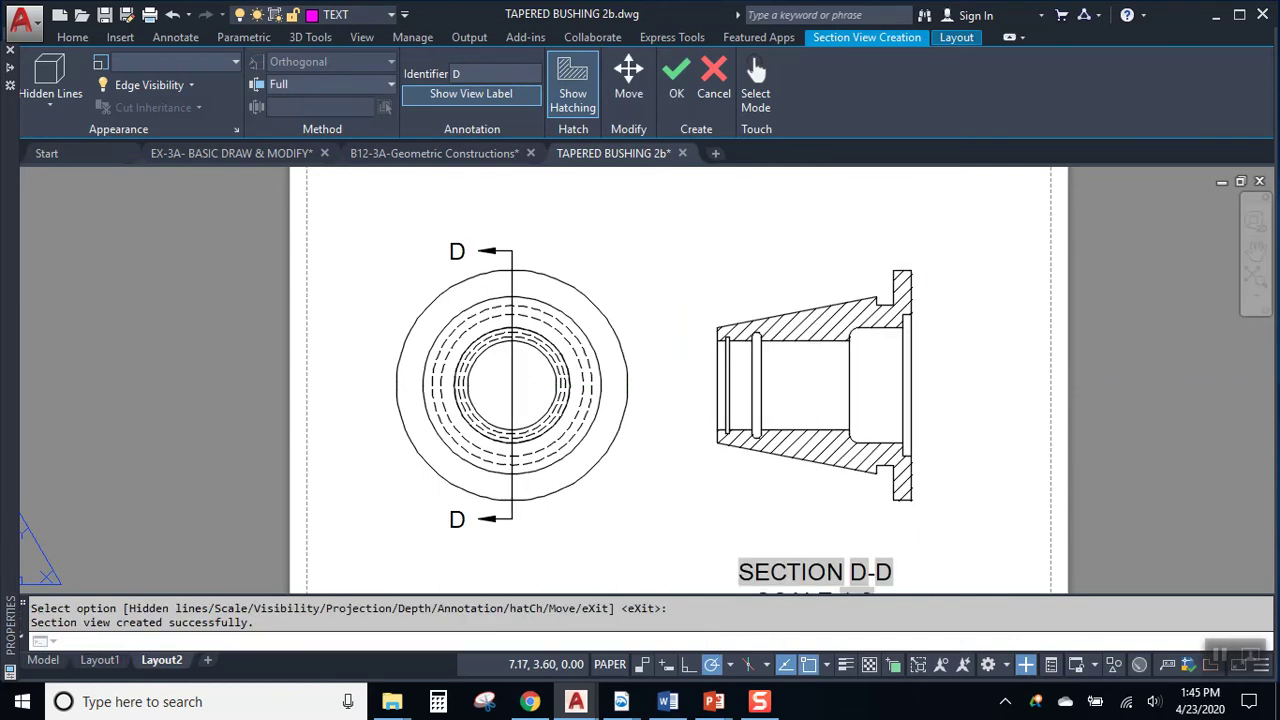
Step: Project an isometric view from the section view into the sheet's upper-right corner
middle_click_drag(747, 397, 551, 449)
scroll(447, 457, "down", 2)
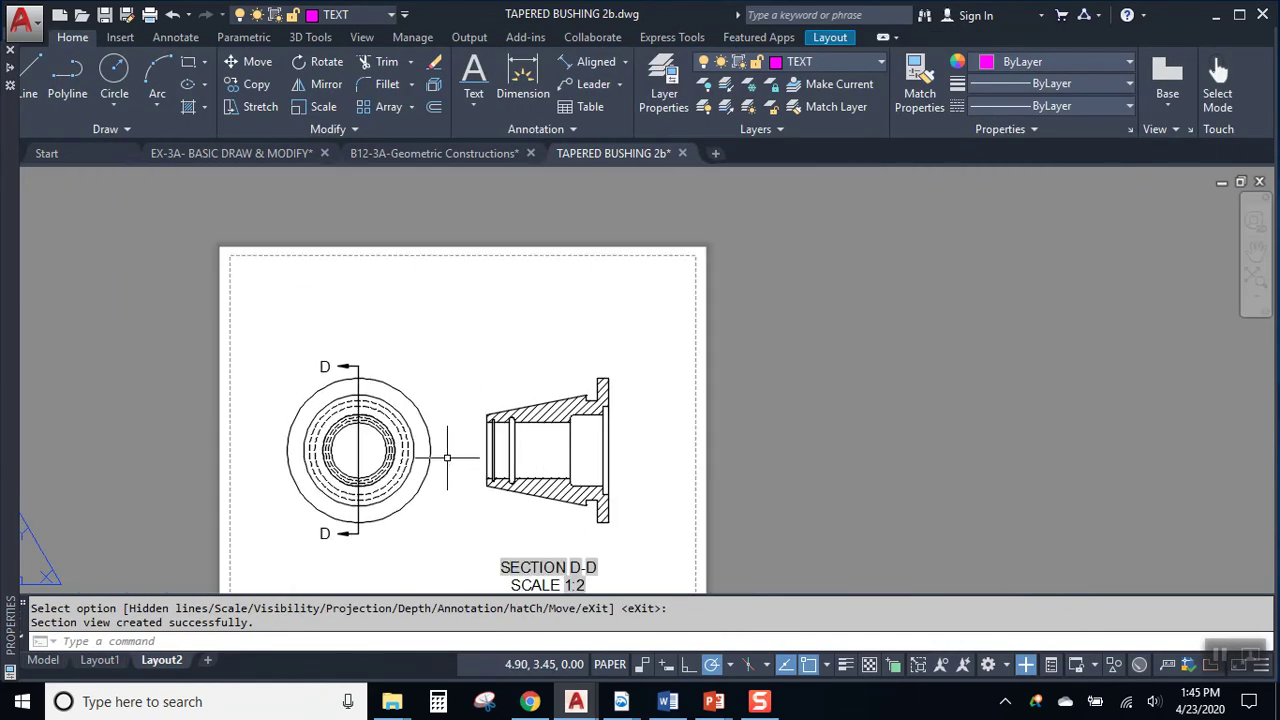
middle_click_drag(485, 407, 462, 410)
left_click(509, 391)
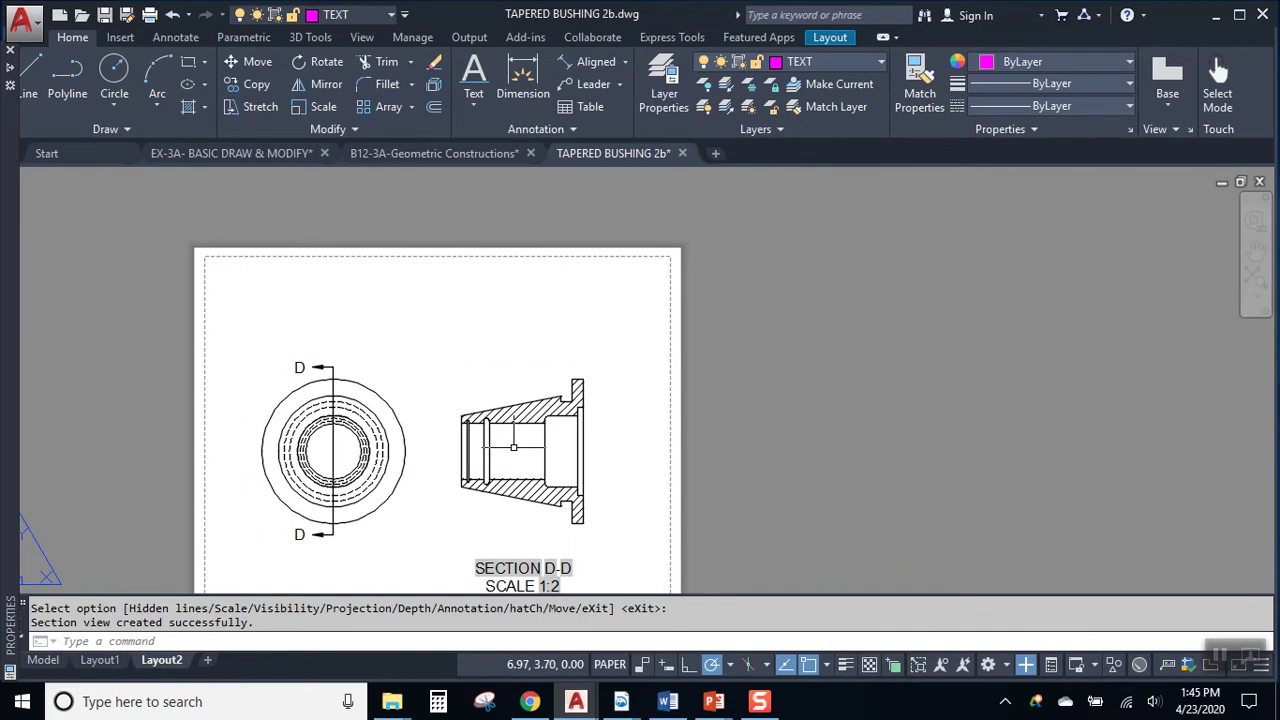
left_click(56, 81)
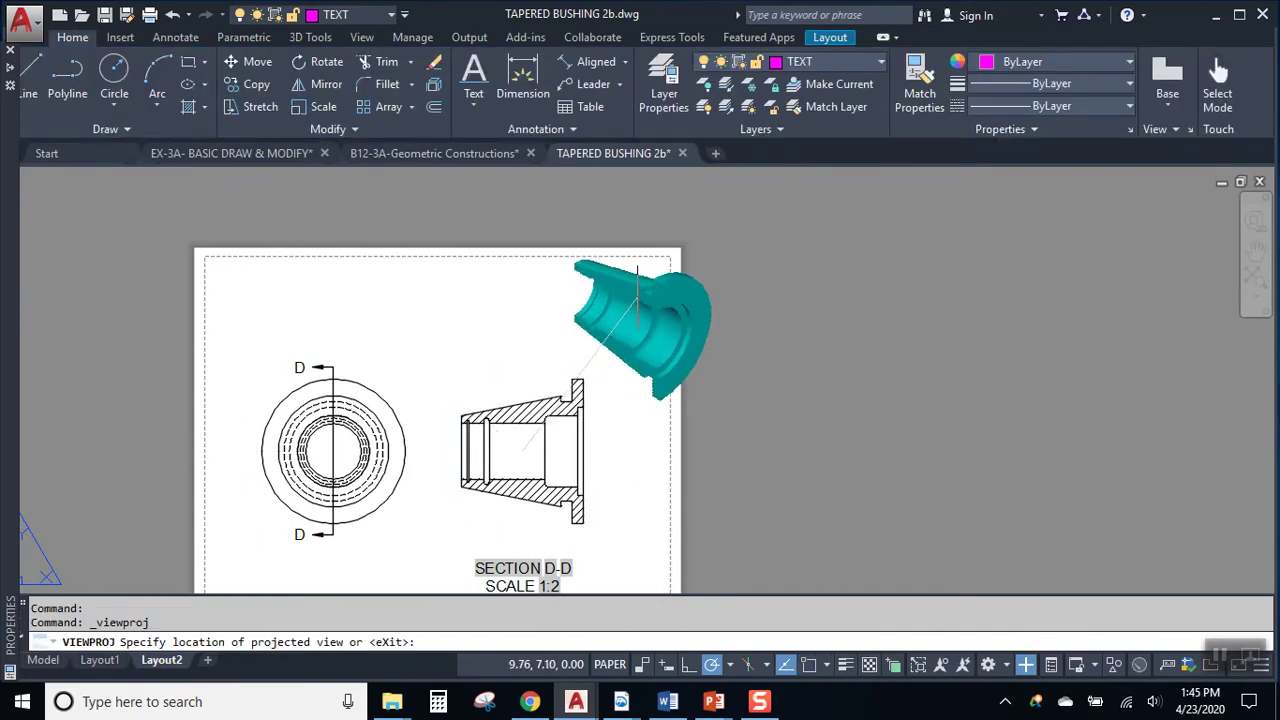
left_click(638, 296)
key("Return")
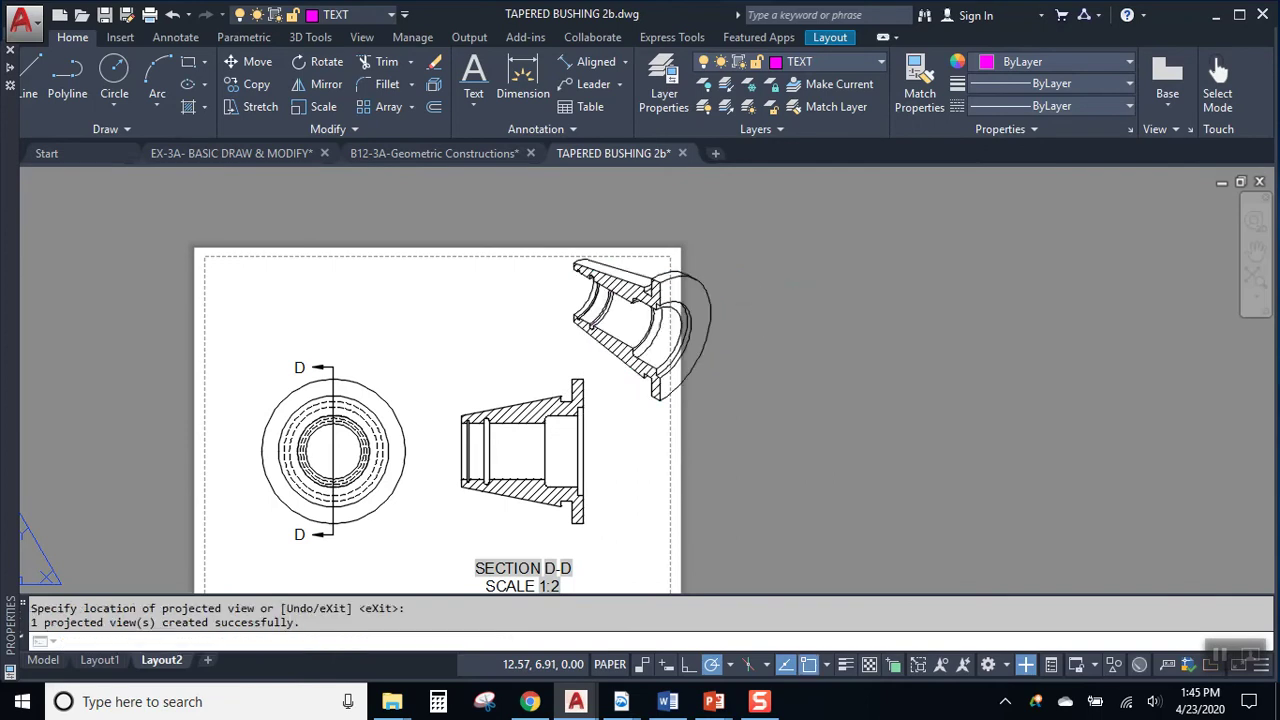
Step: Set the isometric section view's scale to 1:4 and move it inside the sheet's upper-right margin
left_click(655, 325)
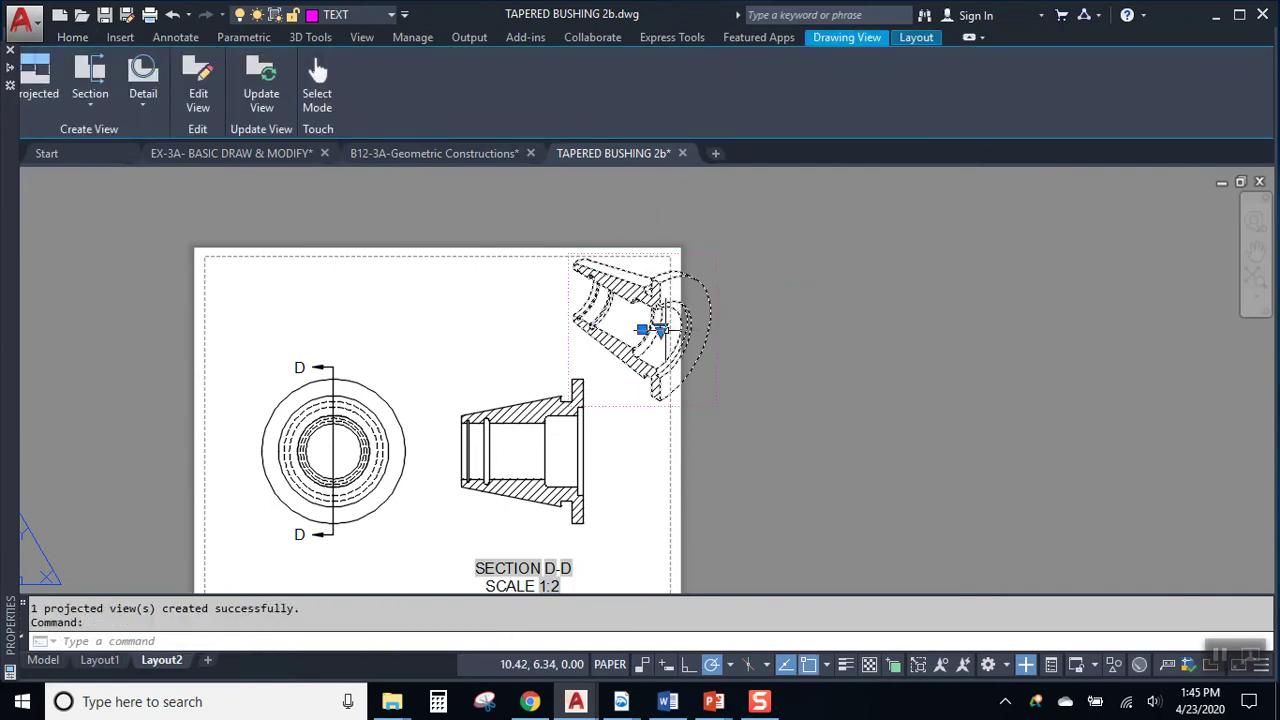
left_click(660, 331)
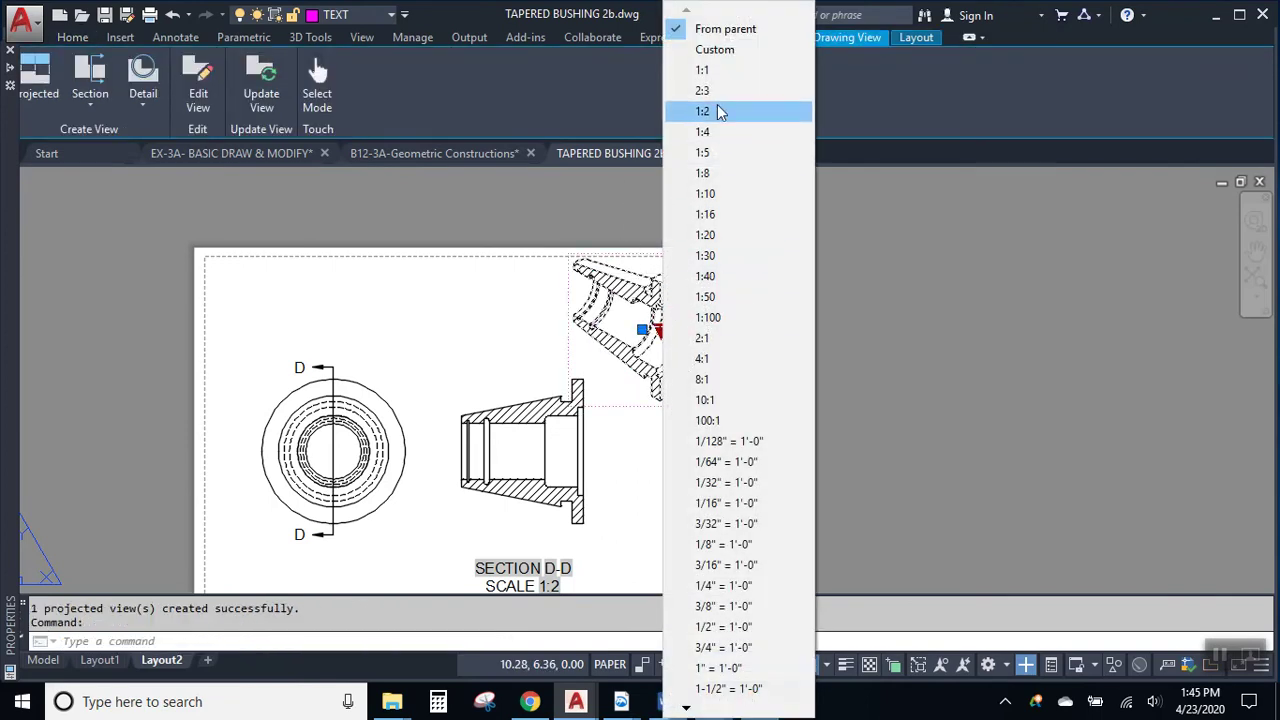
left_click(716, 124)
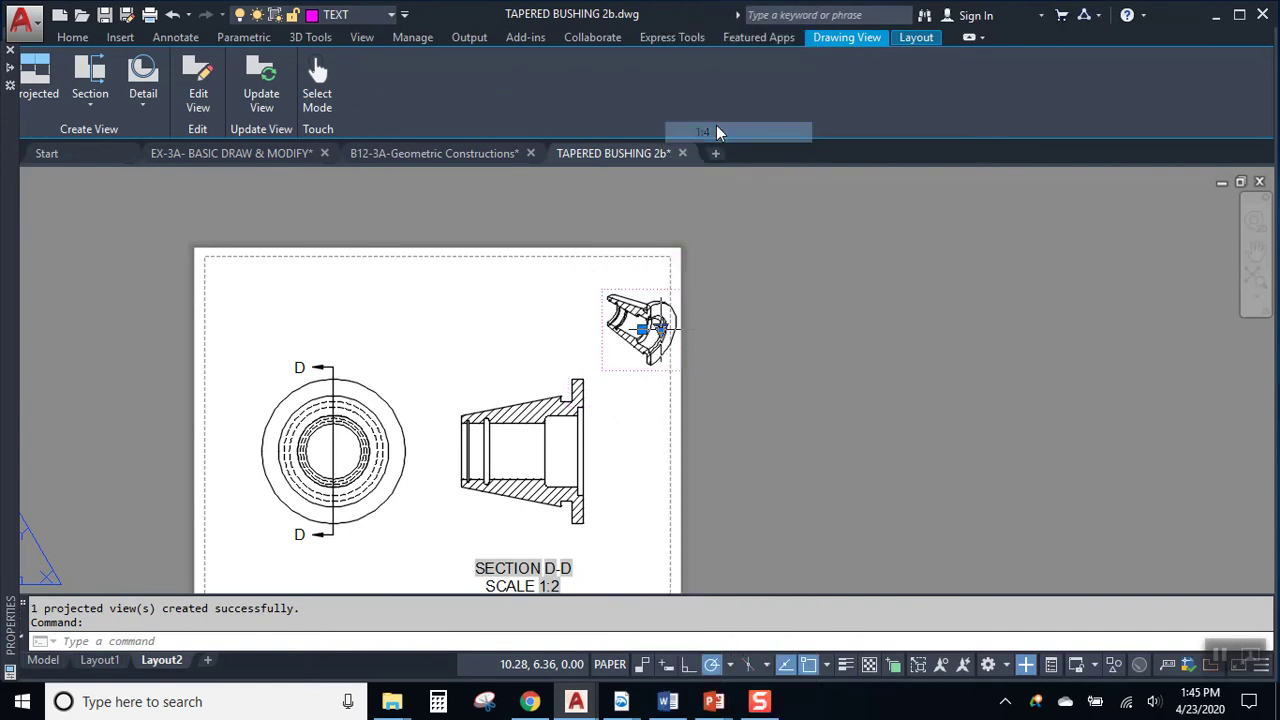
scroll(630, 305, "up", 3)
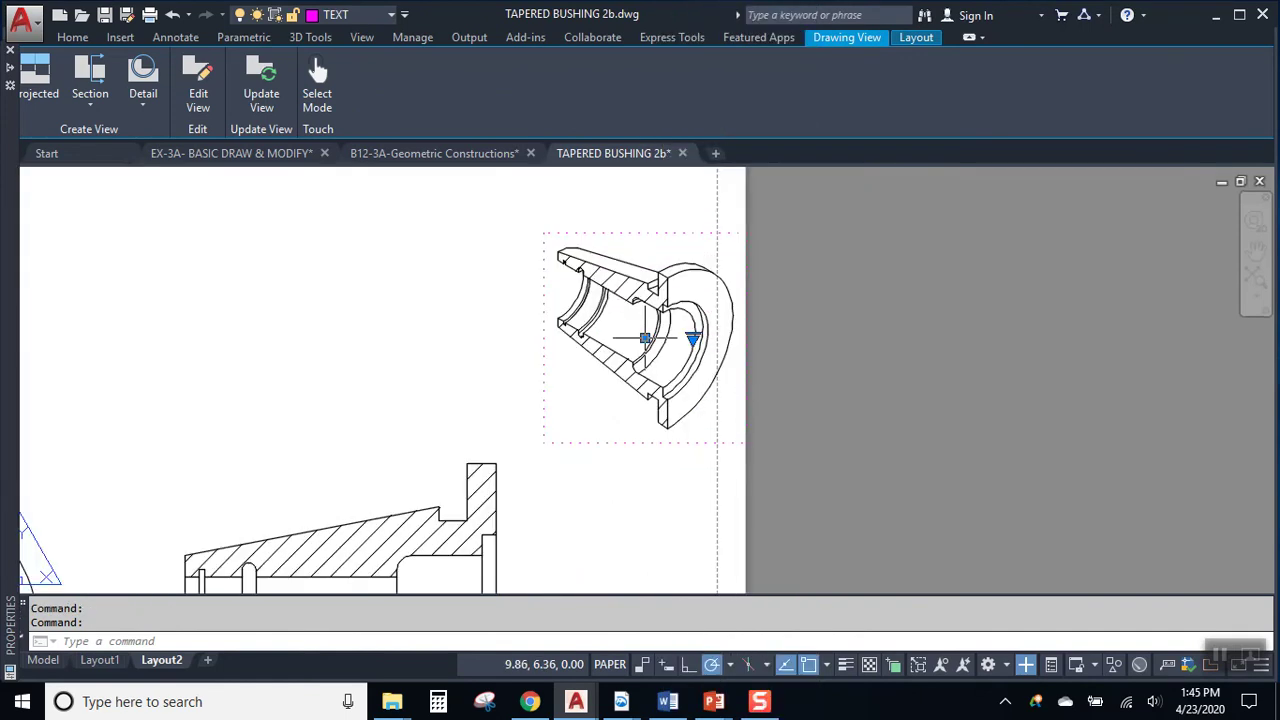
left_click(645, 338)
scroll(600, 295, "down", 2)
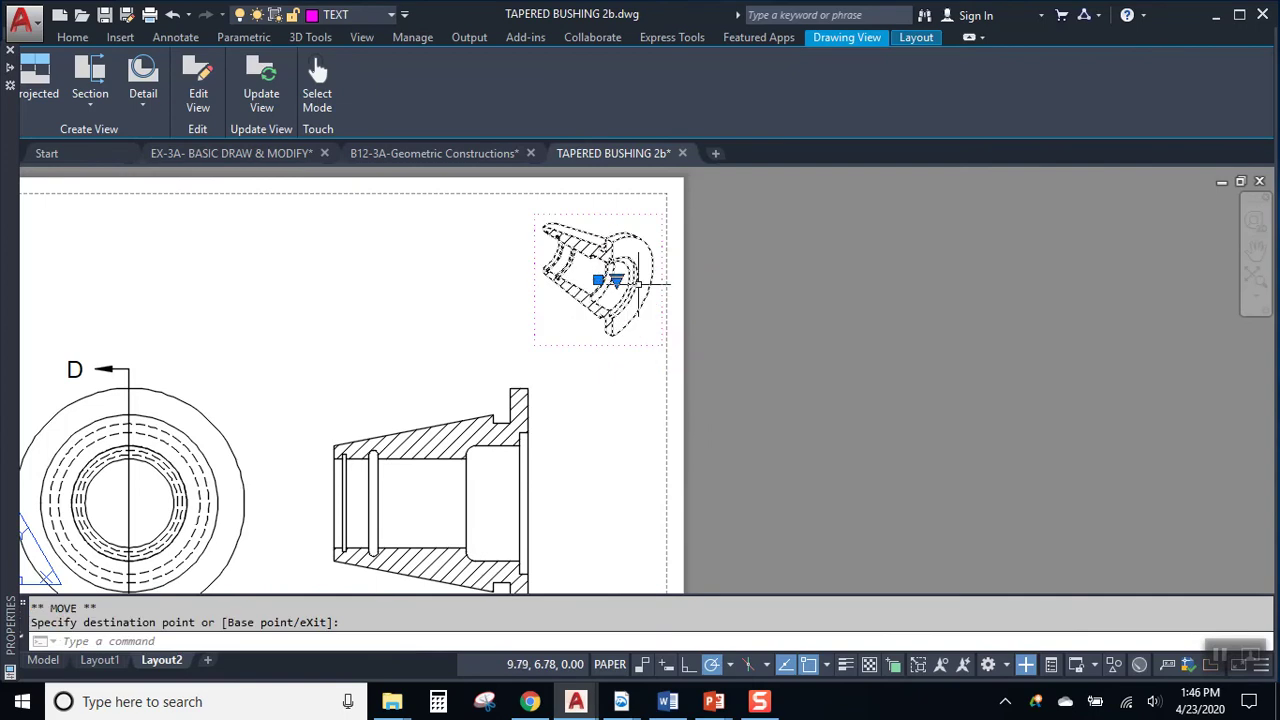
key("Escape")
Step: Create a circular 2:3 detail view around the section view's upper inner fillet, placing it near the sheet's bottom margin between the front and section views
middle_click_drag(519, 345, 759, 276)
middle_click_drag(689, 398, 707, 323)
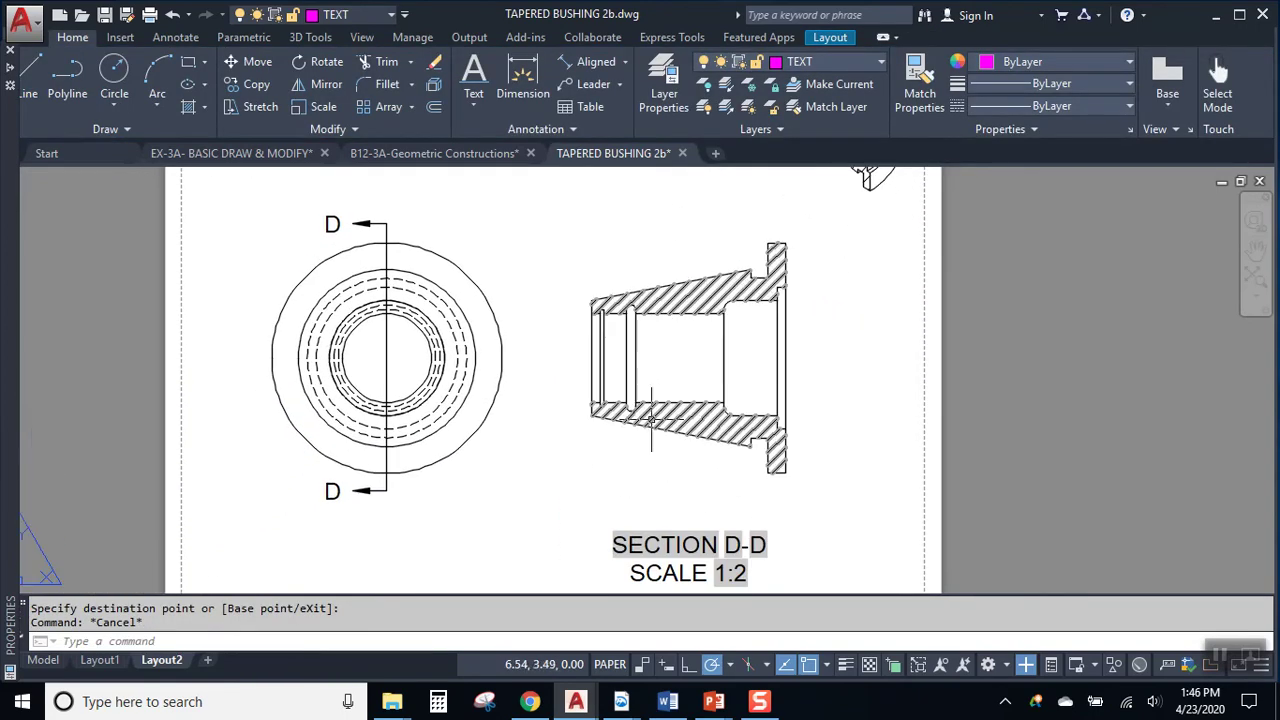
scroll(720, 340, "up", 4)
left_click(748, 325)
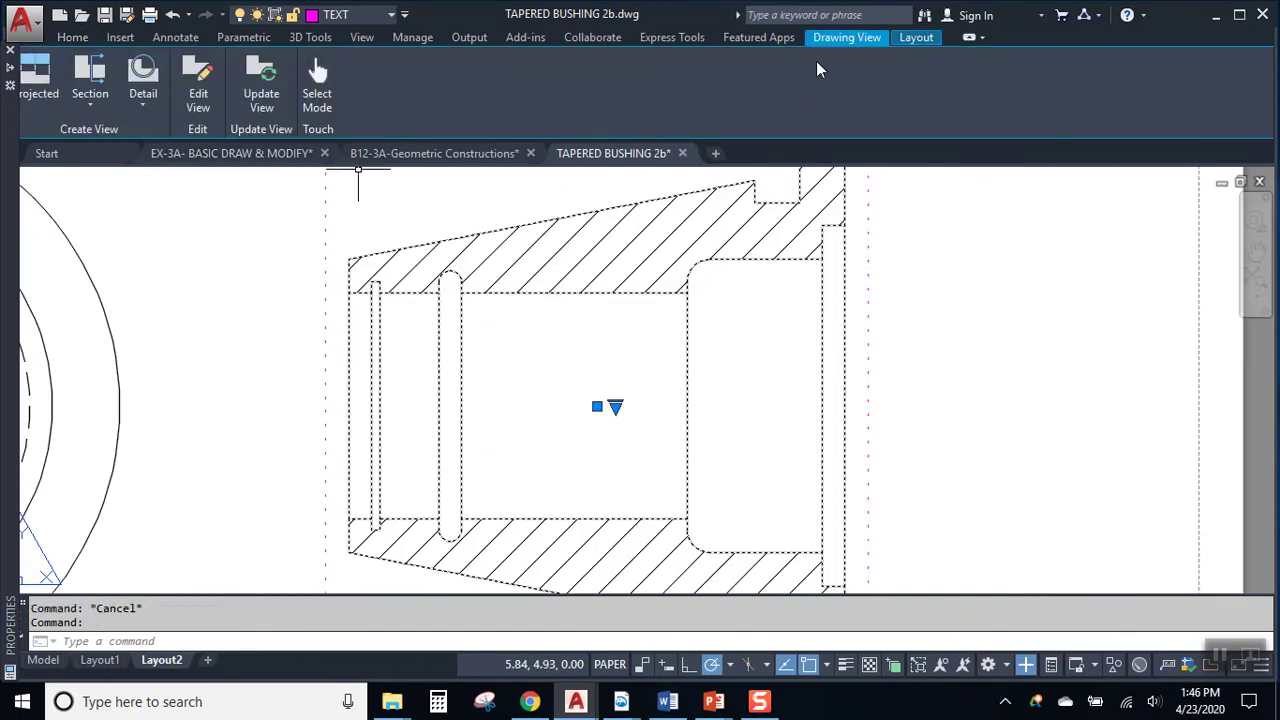
scroll(594, 309, "down", 2)
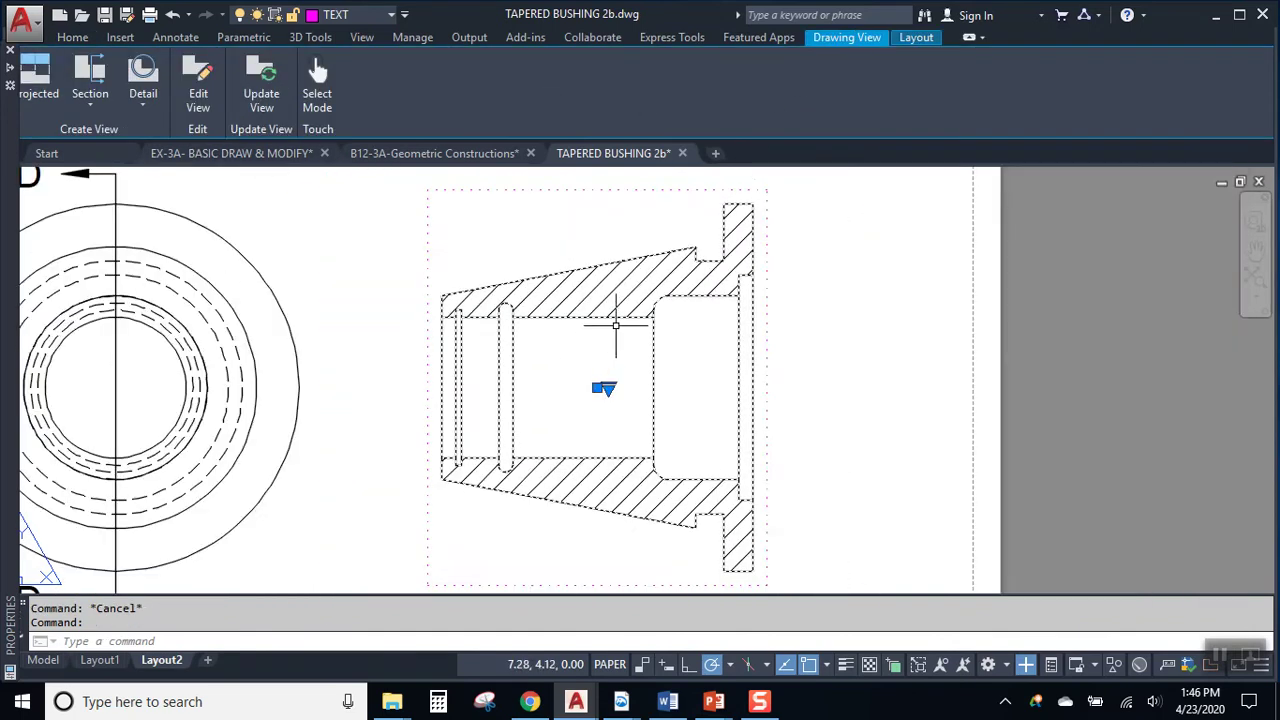
middle_click_drag(608, 314, 580, 348)
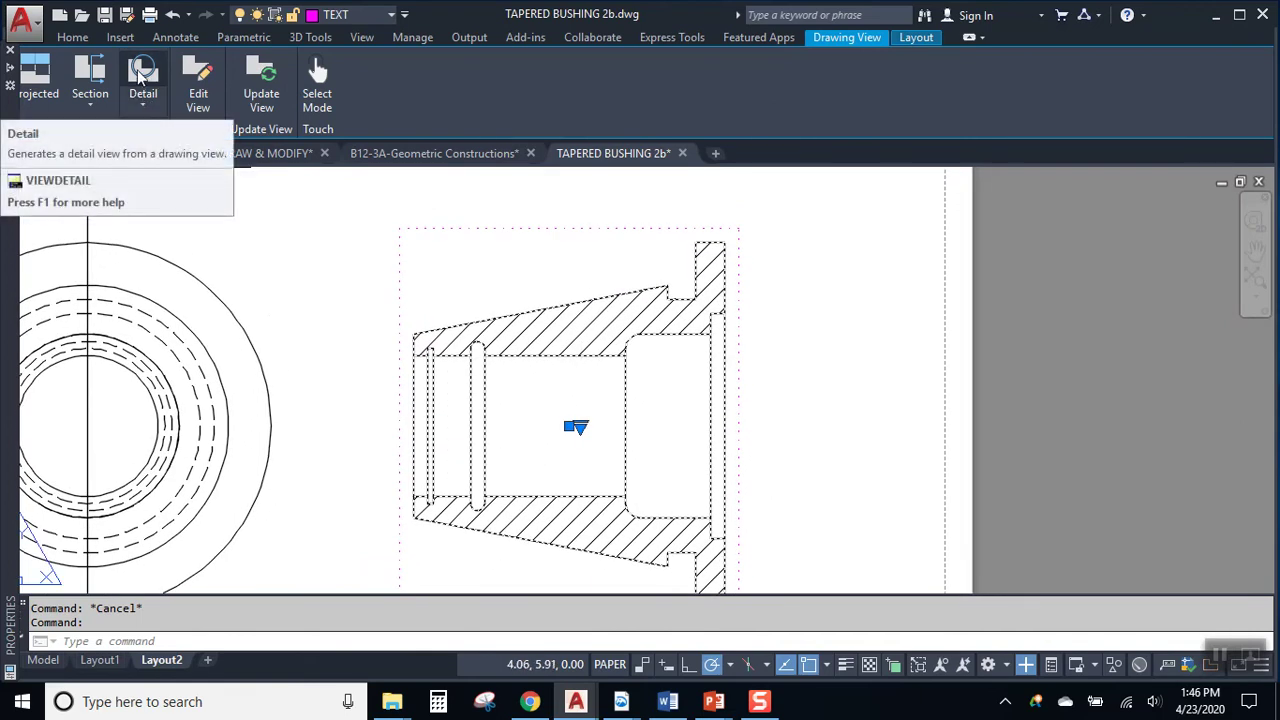
left_click(143, 103)
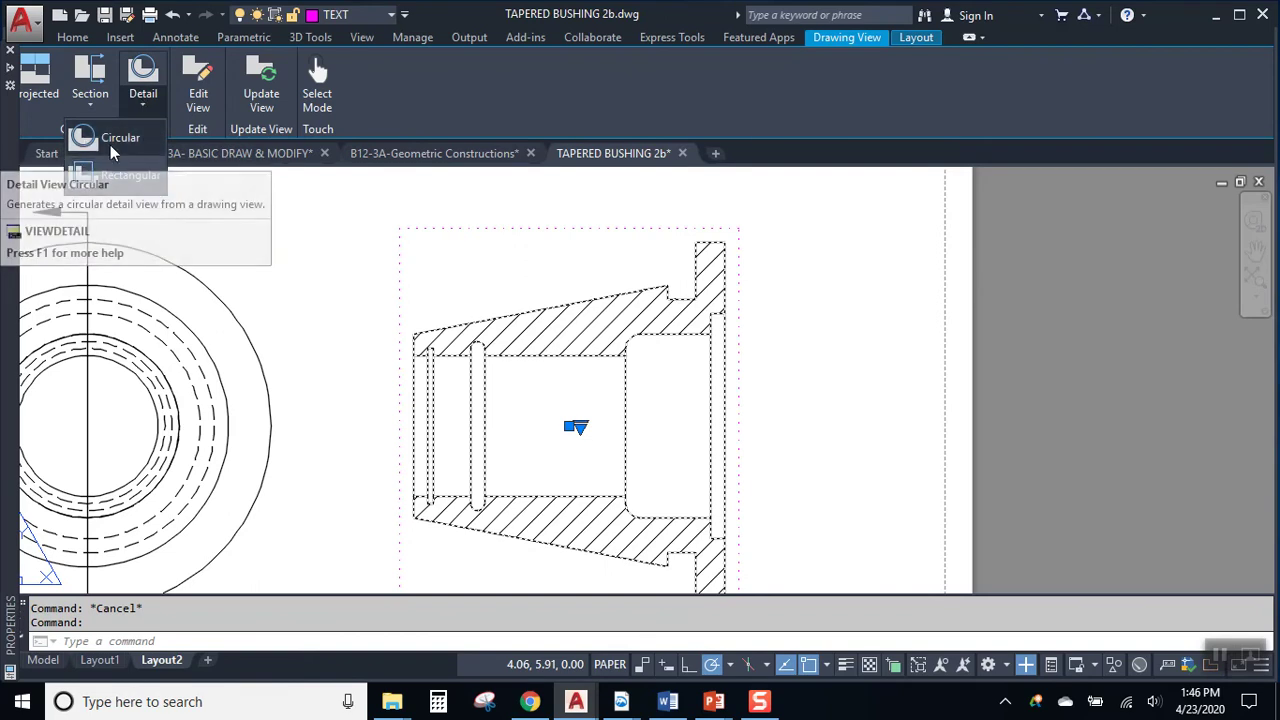
left_click(110, 137)
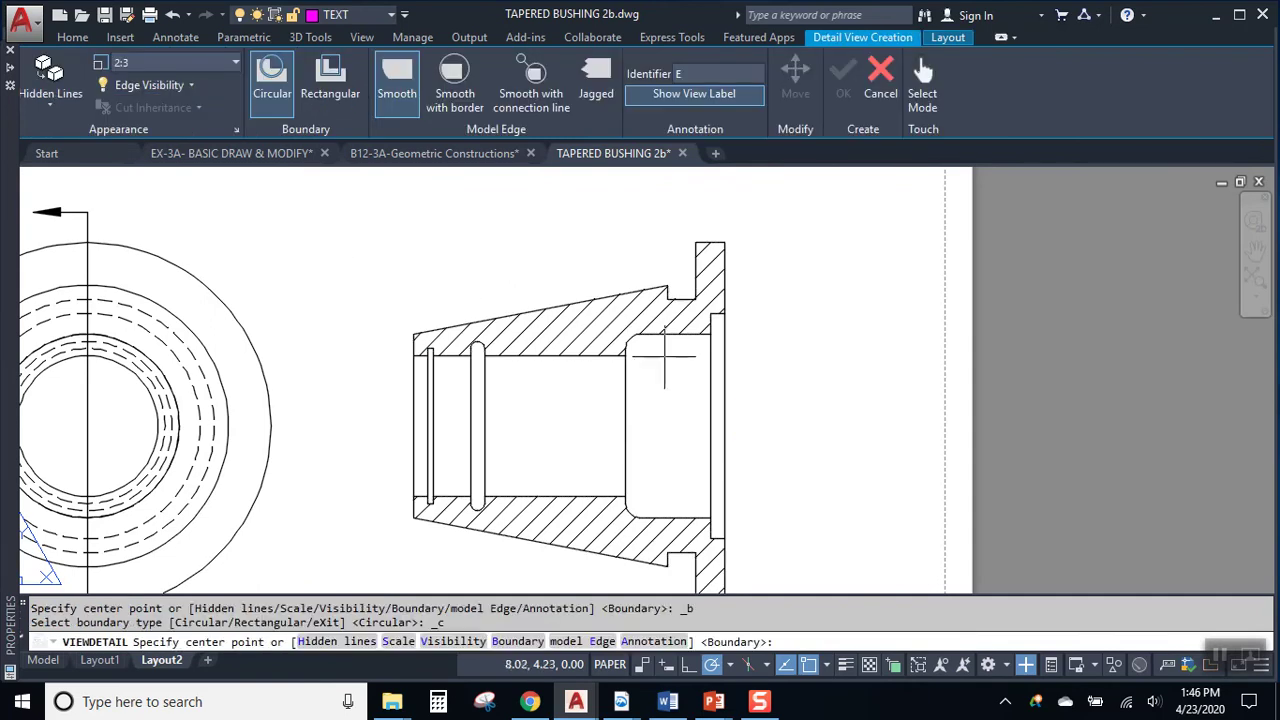
scroll(657, 358, "up", 2)
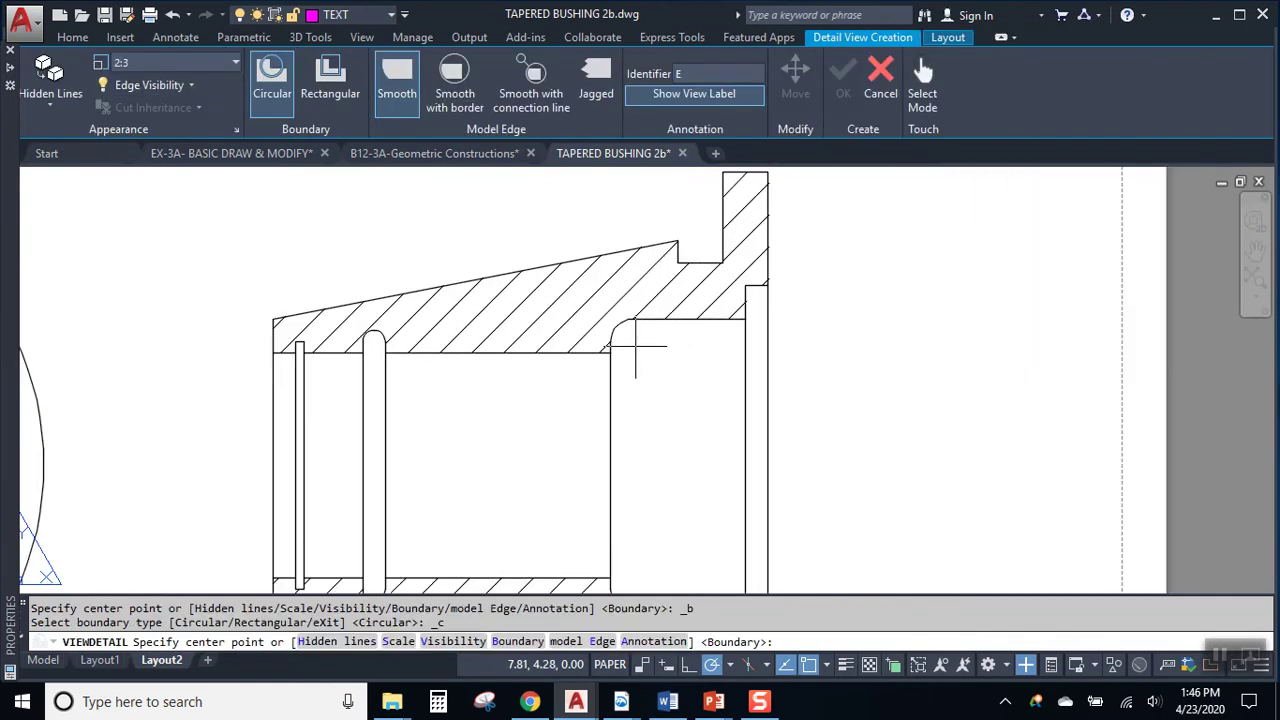
left_click(634, 345)
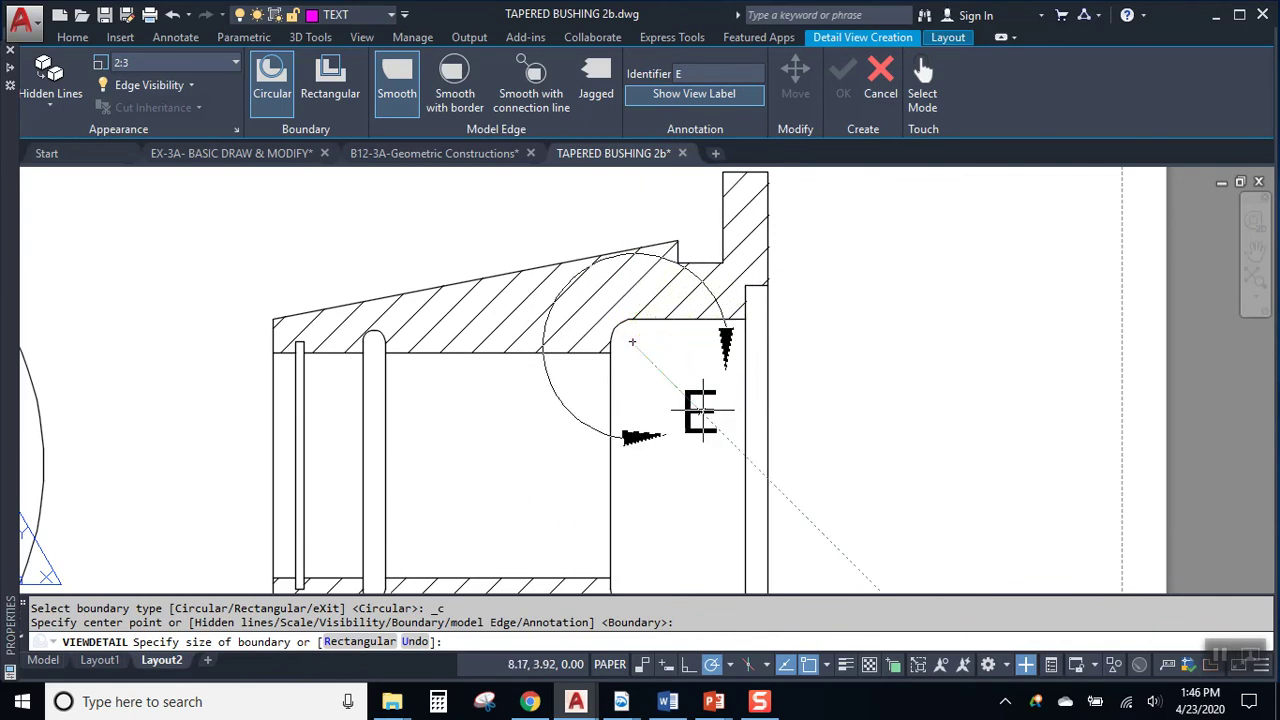
left_click(700, 410)
scroll(940, 330, "down", 3)
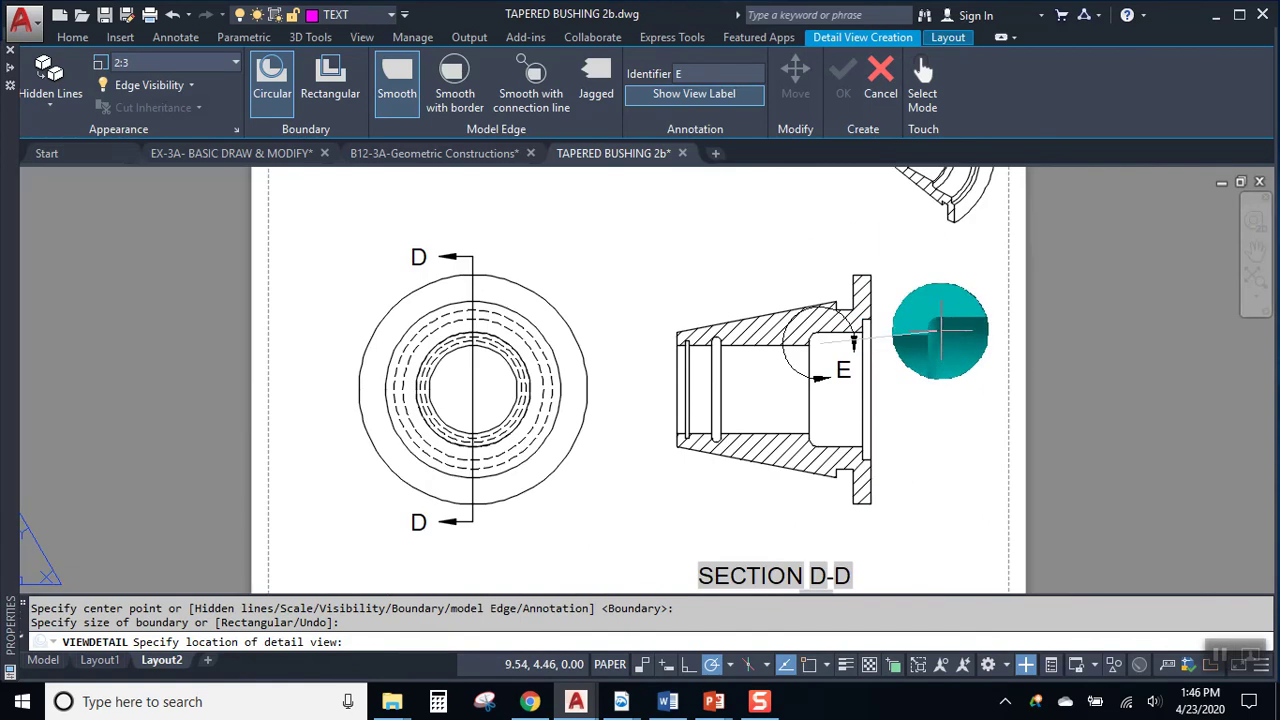
middle_click_drag(635, 420, 645, 291)
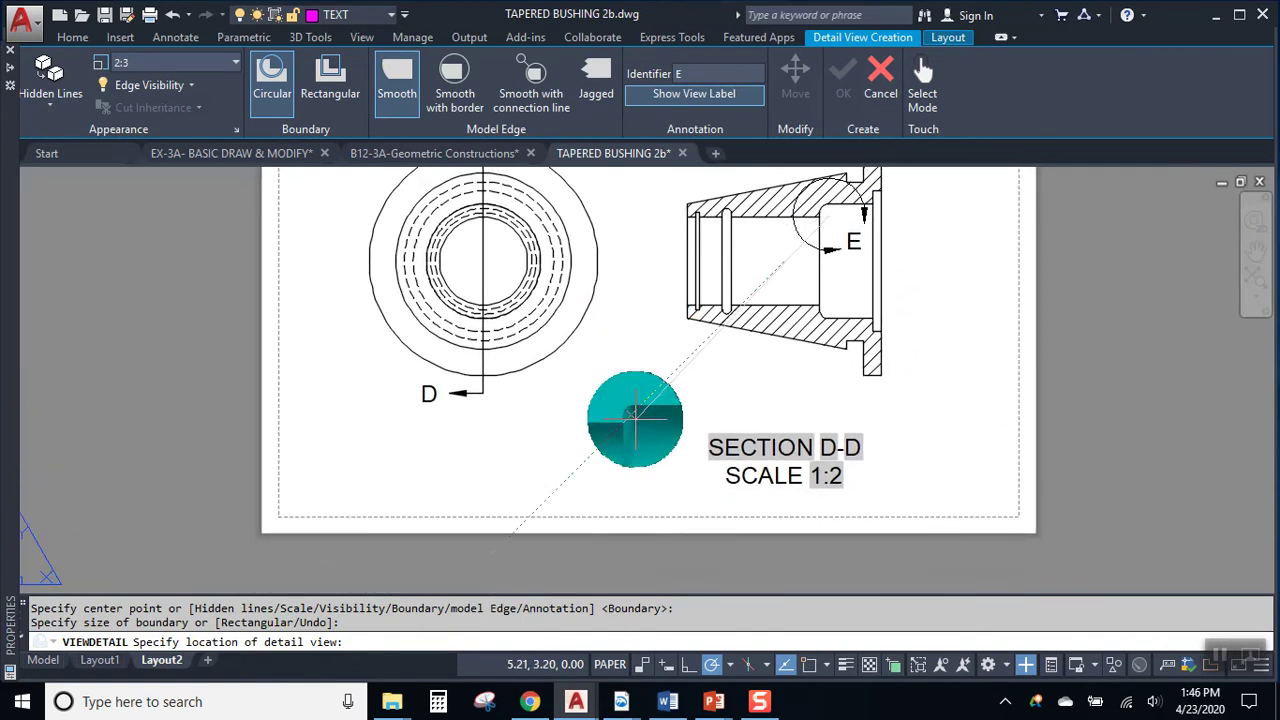
left_click(566, 430)
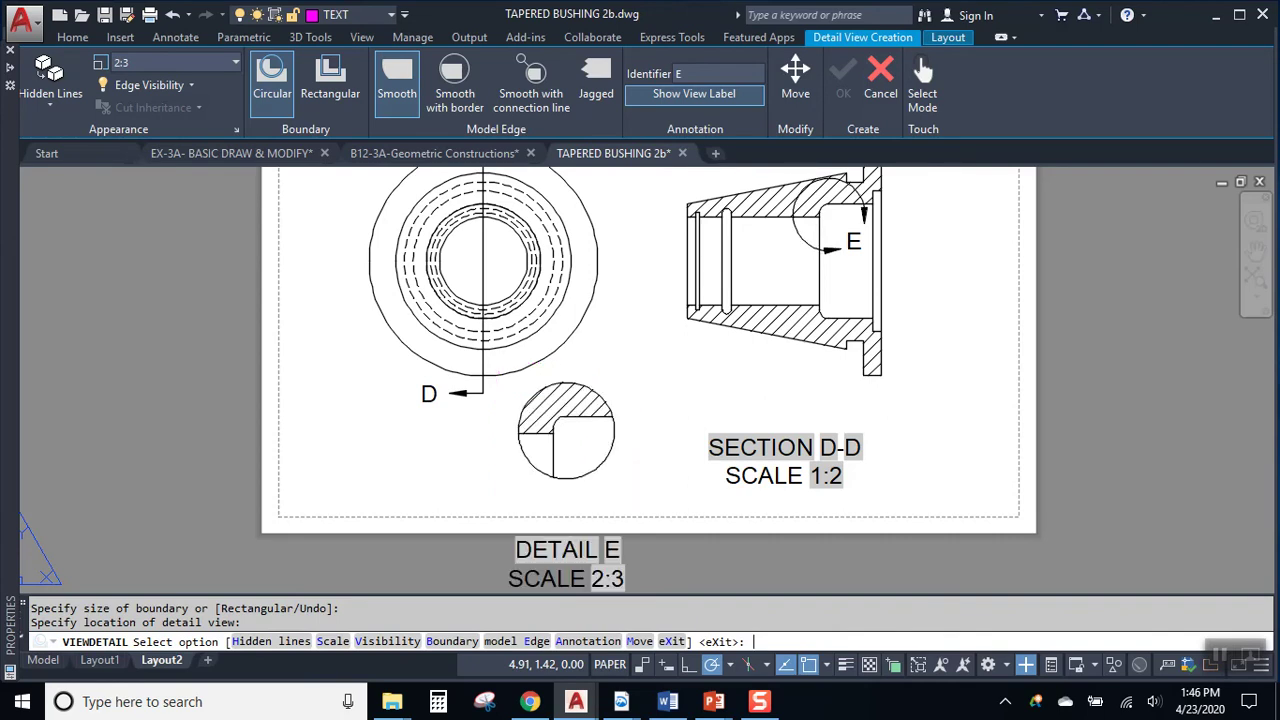
key("Return")
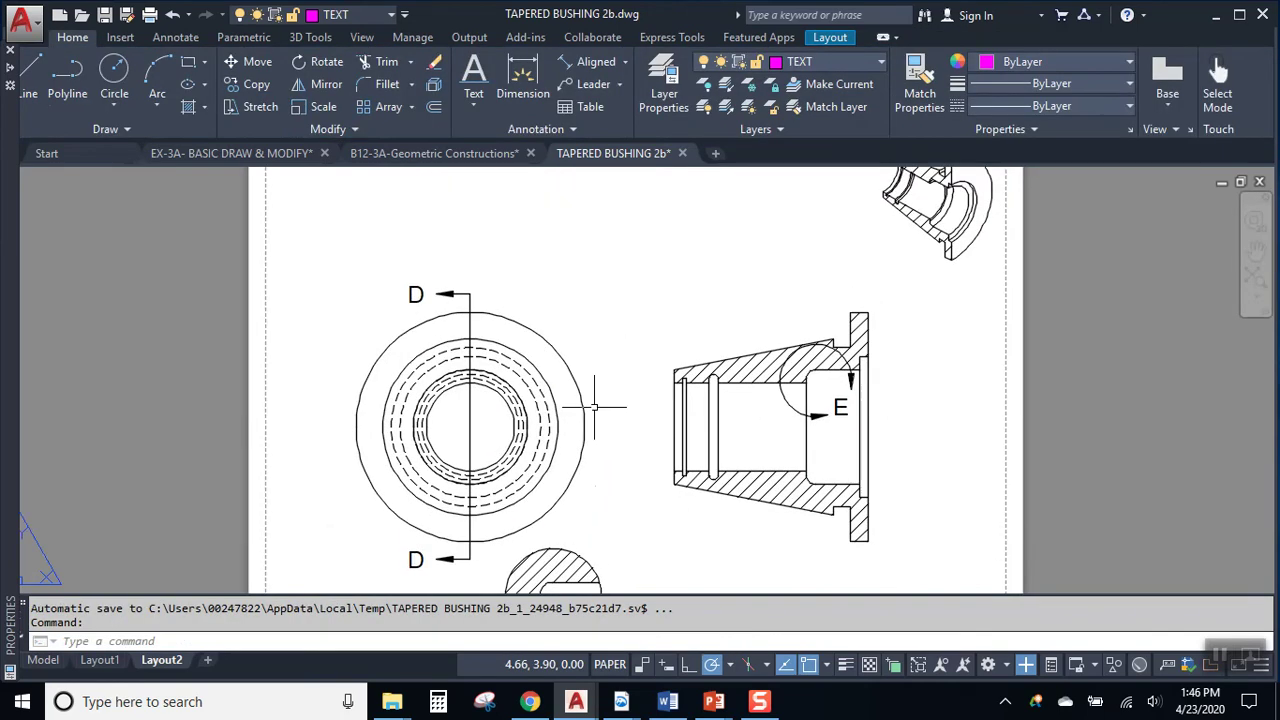
Step: Move the circular front view straight up on the sheet to make room for details beneath it
scroll(628, 369, "down", 2)
left_click(523, 426)
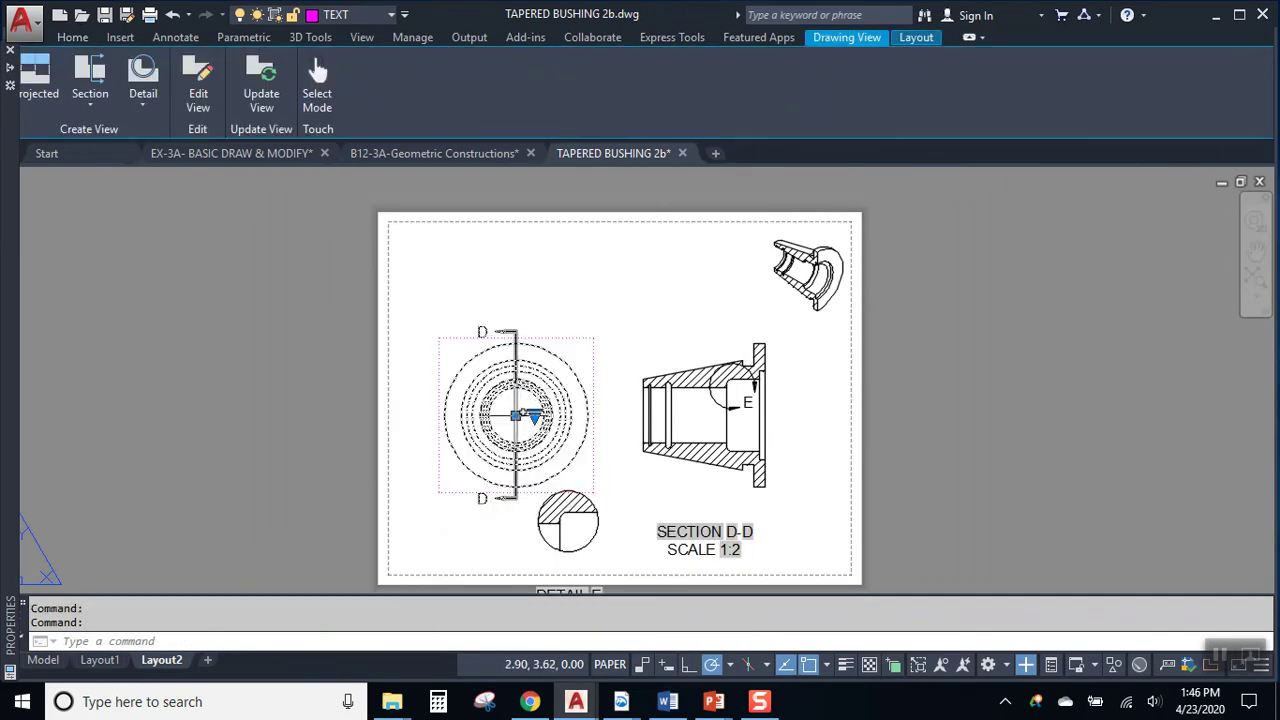
left_click(515, 415)
left_click(516, 360)
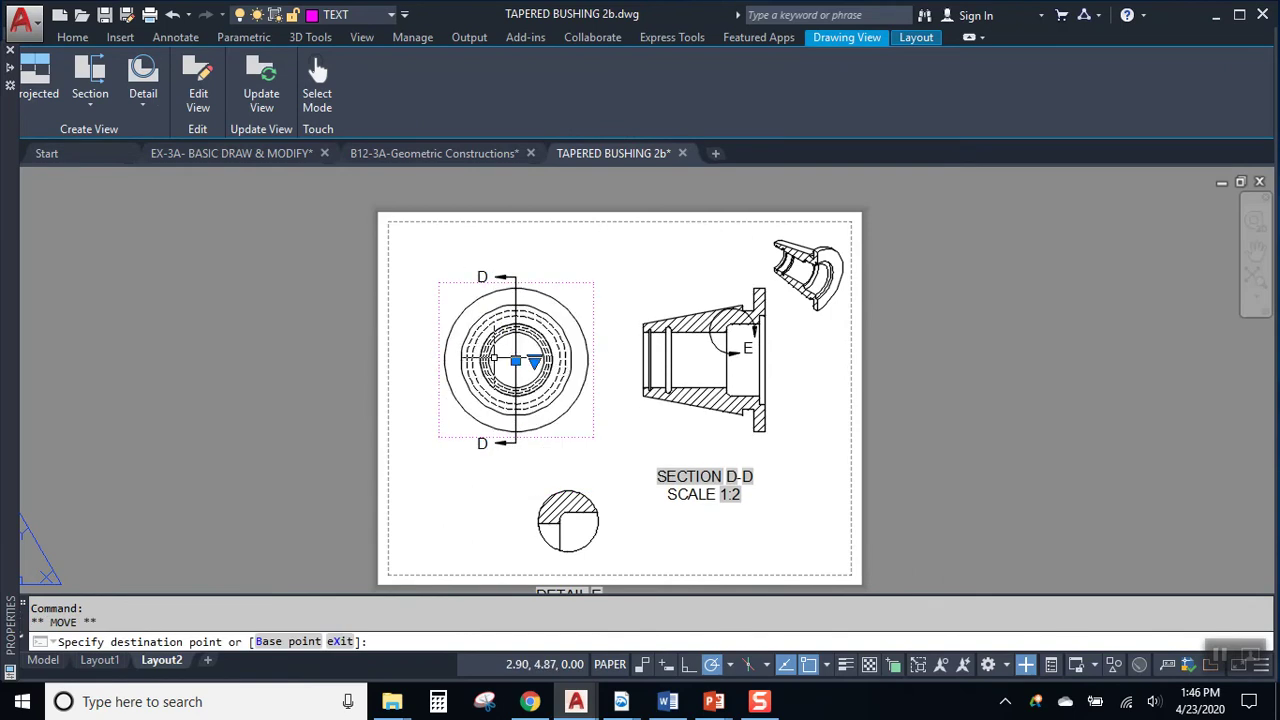
key("Escape")
Step: Create a circular 2:3 detail view around the section view's lower rounded groove, placing it beneath the front view beside the first detail
scroll(594, 515, "up", 2)
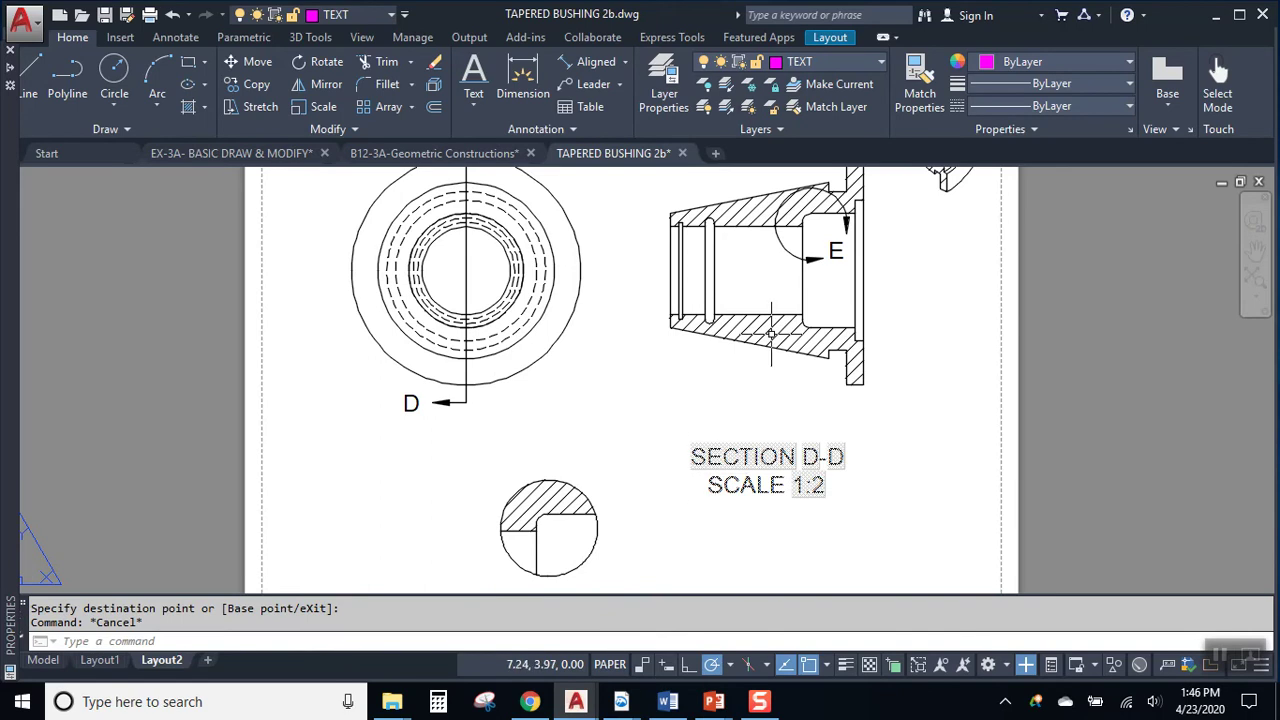
left_click(752, 262)
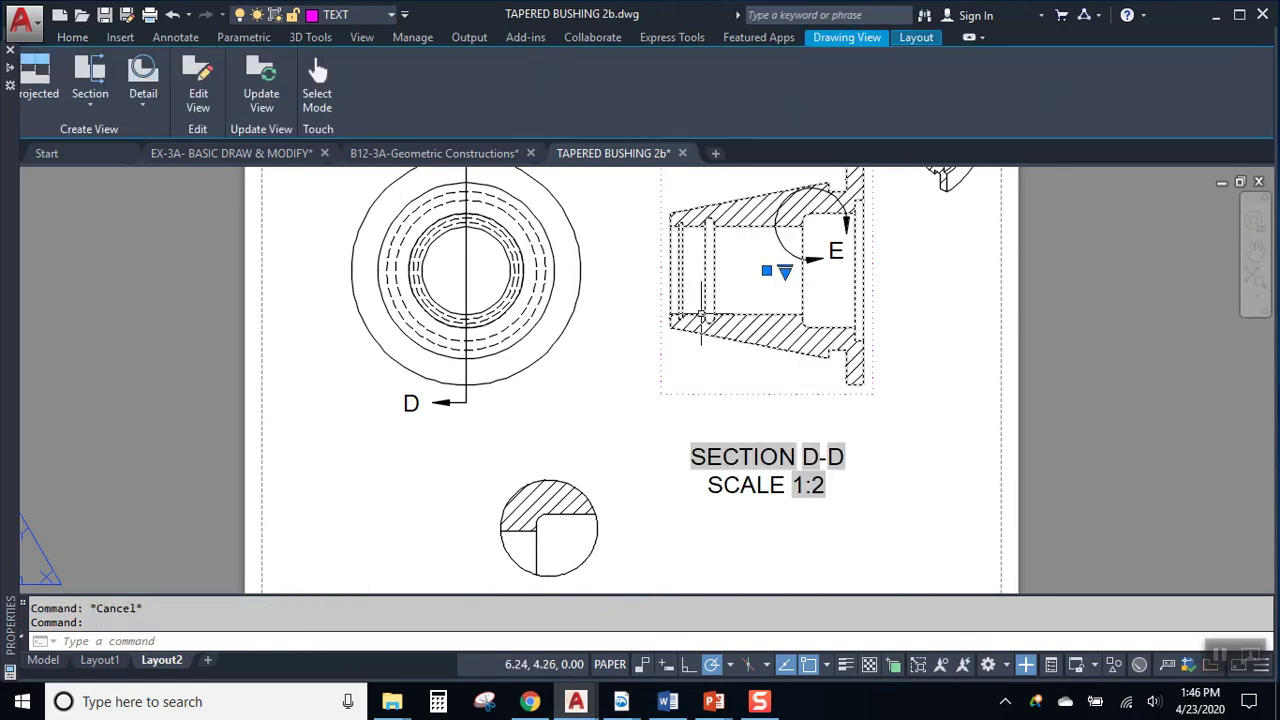
left_click(159, 79)
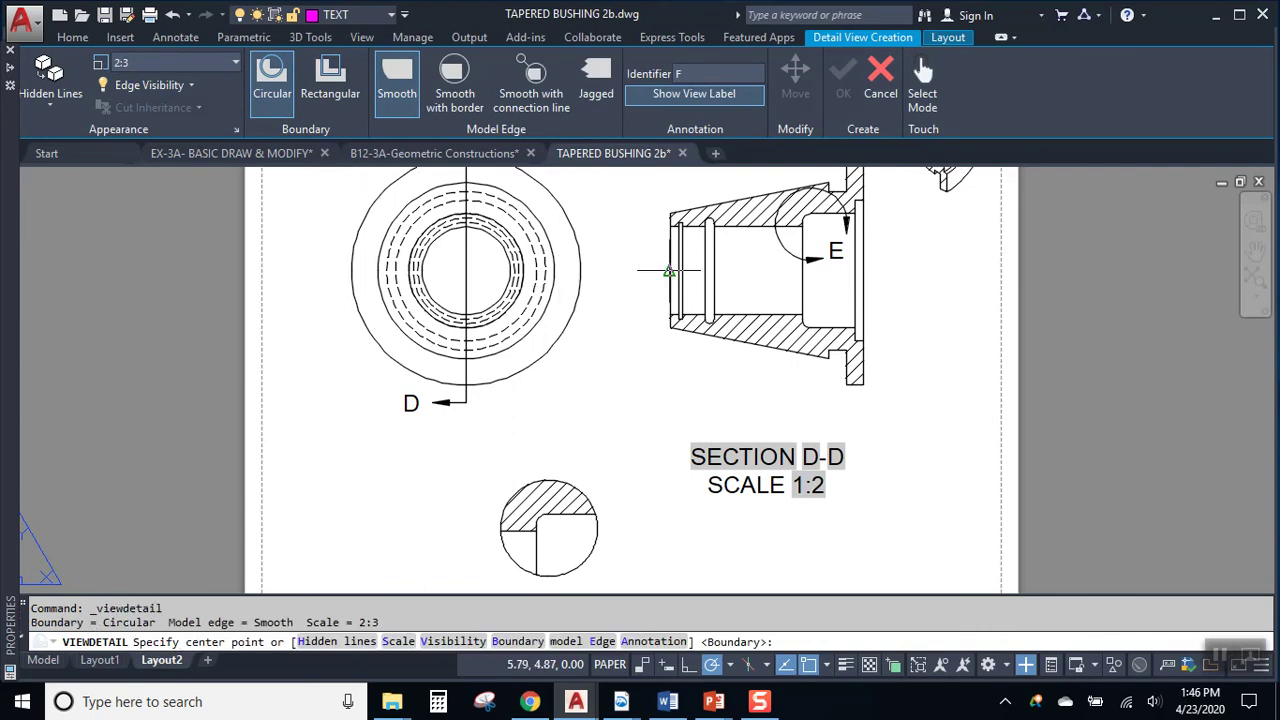
scroll(668, 271, "up", 5)
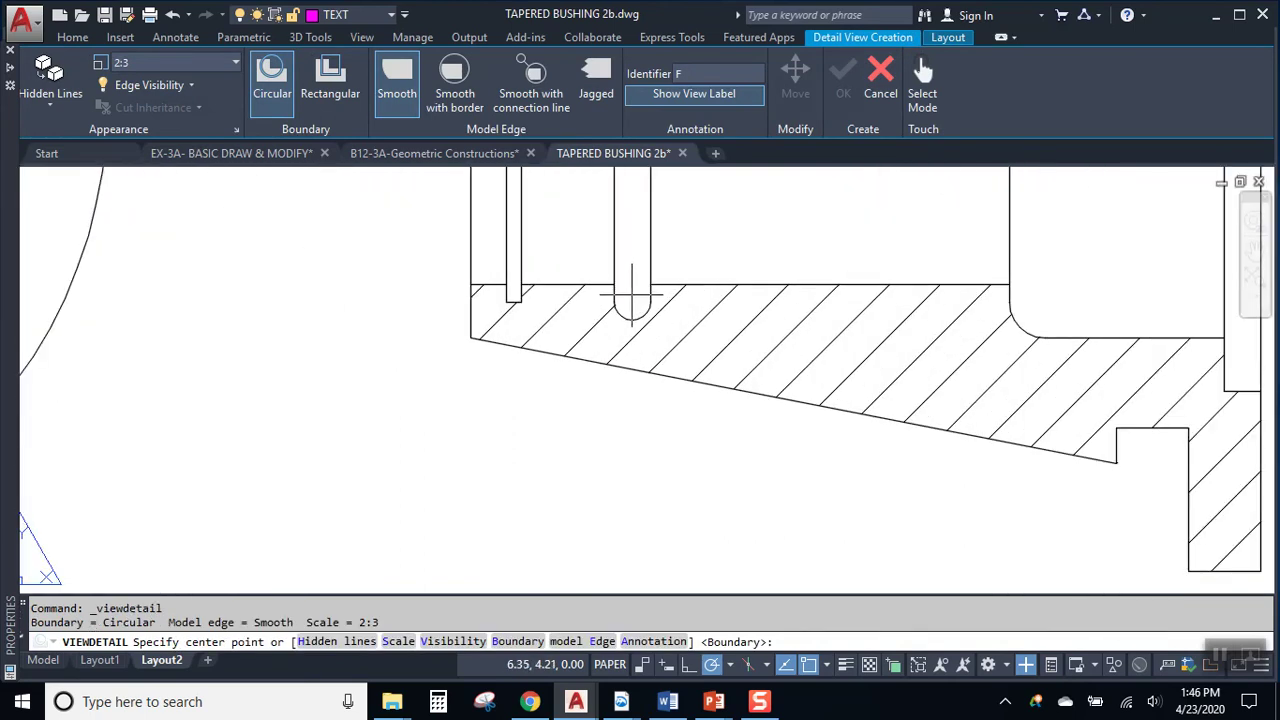
left_click(631, 301)
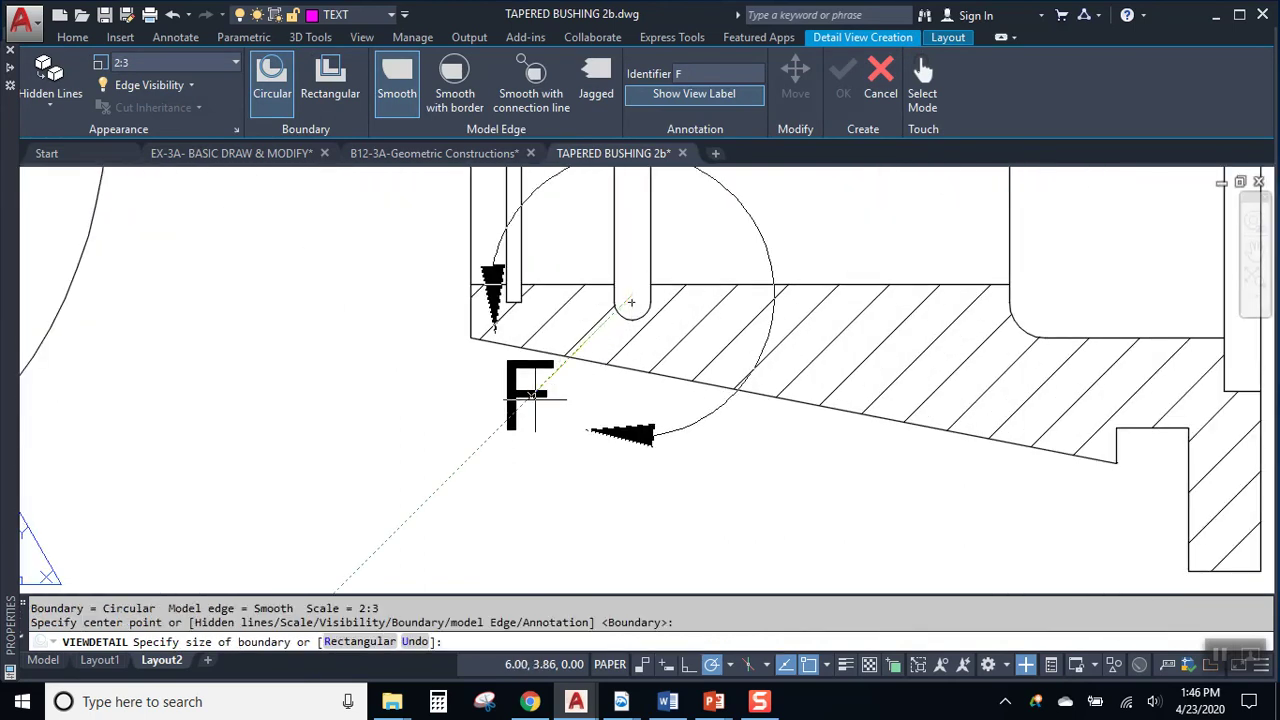
left_click(592, 430)
scroll(660, 330, "down", 5)
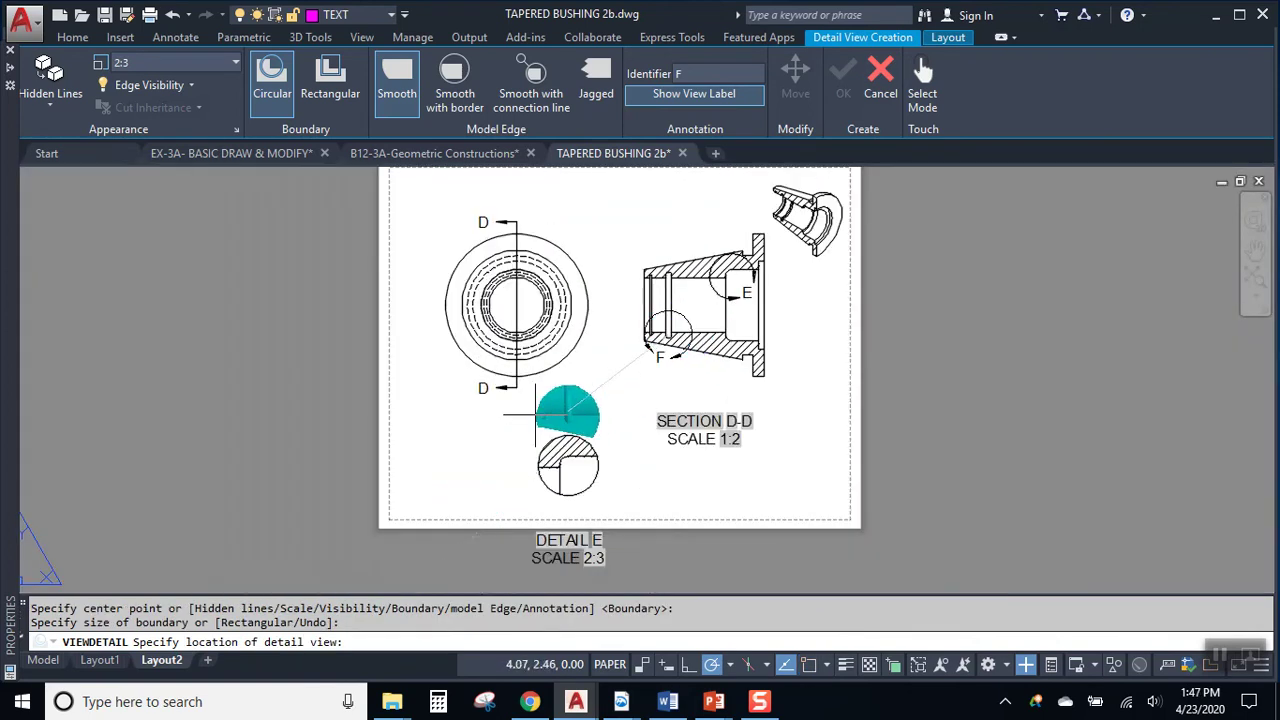
left_click(462, 462)
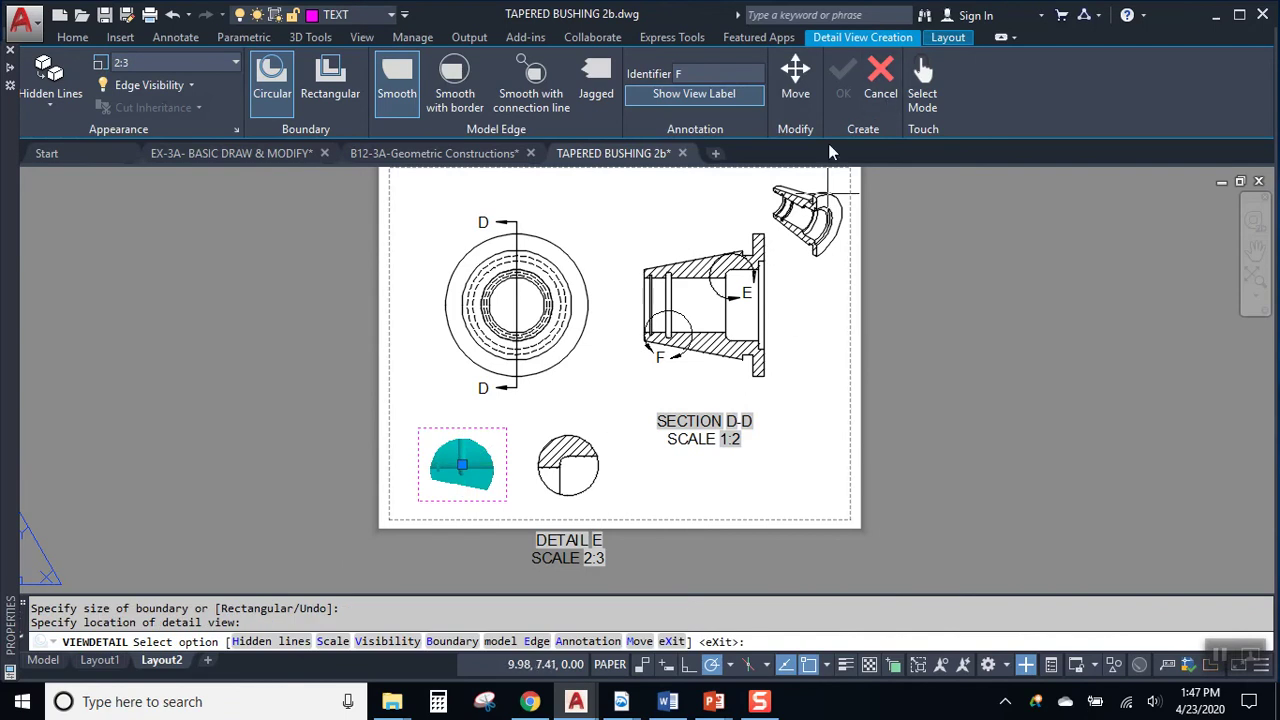
key("Return")
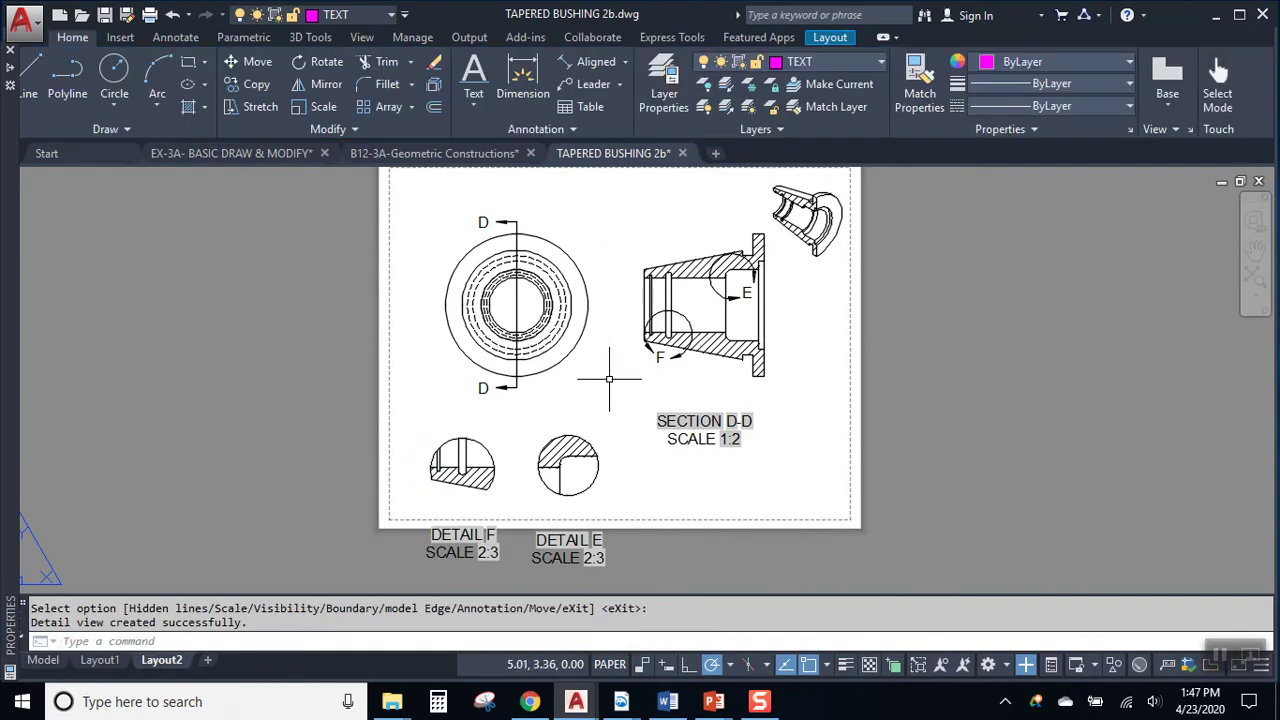
Step: Examine the two detail views and the position of the view labels on the layout sheet
scroll(604, 400, "up", 4)
middle_click_drag(598, 455, 688, 331)
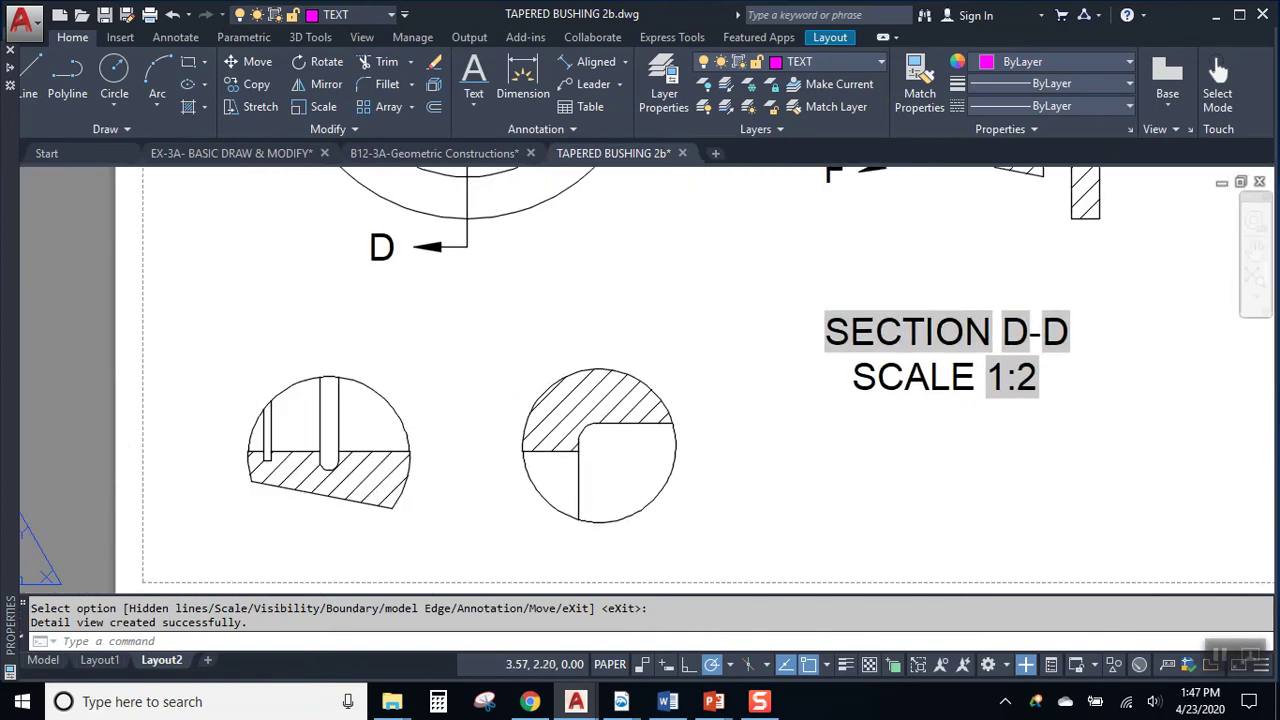
scroll(520, 334, "down", 3)
mouse_move(571, 357)
middle_mouse_down()
mouse_move(600, 337)
mouse_move(591, 372)
middle_mouse_up()
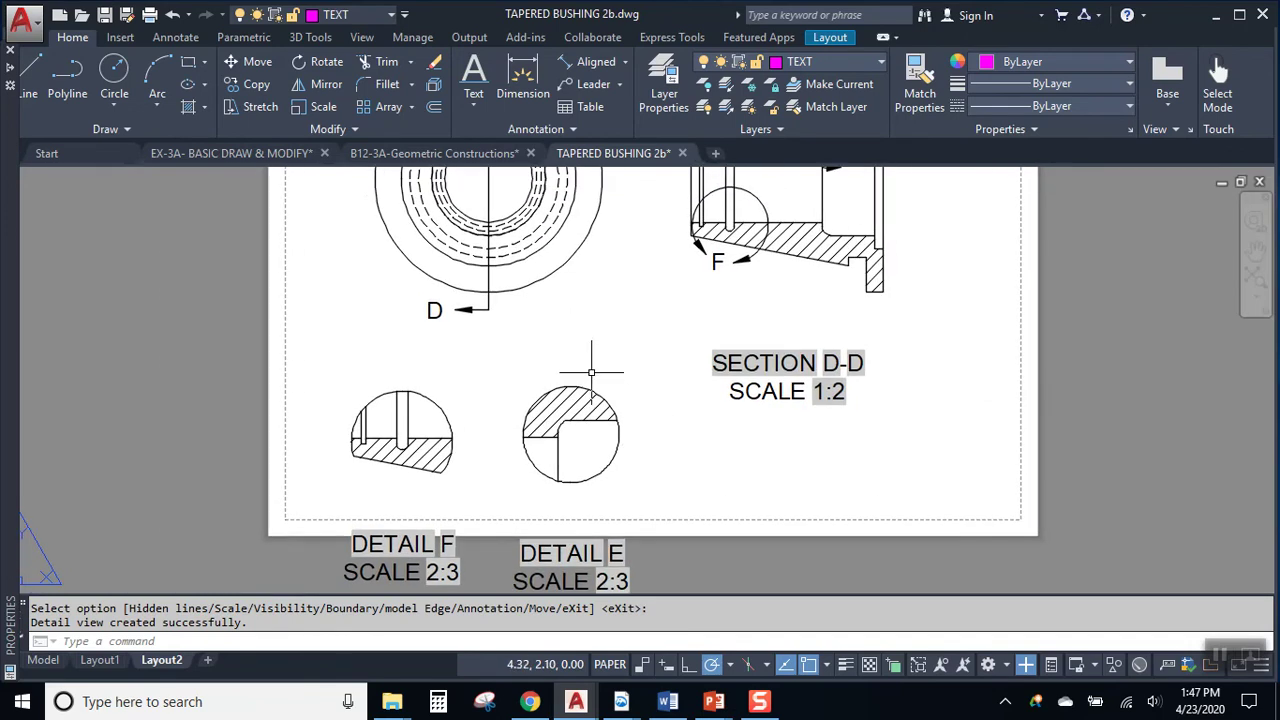
left_click(766, 390)
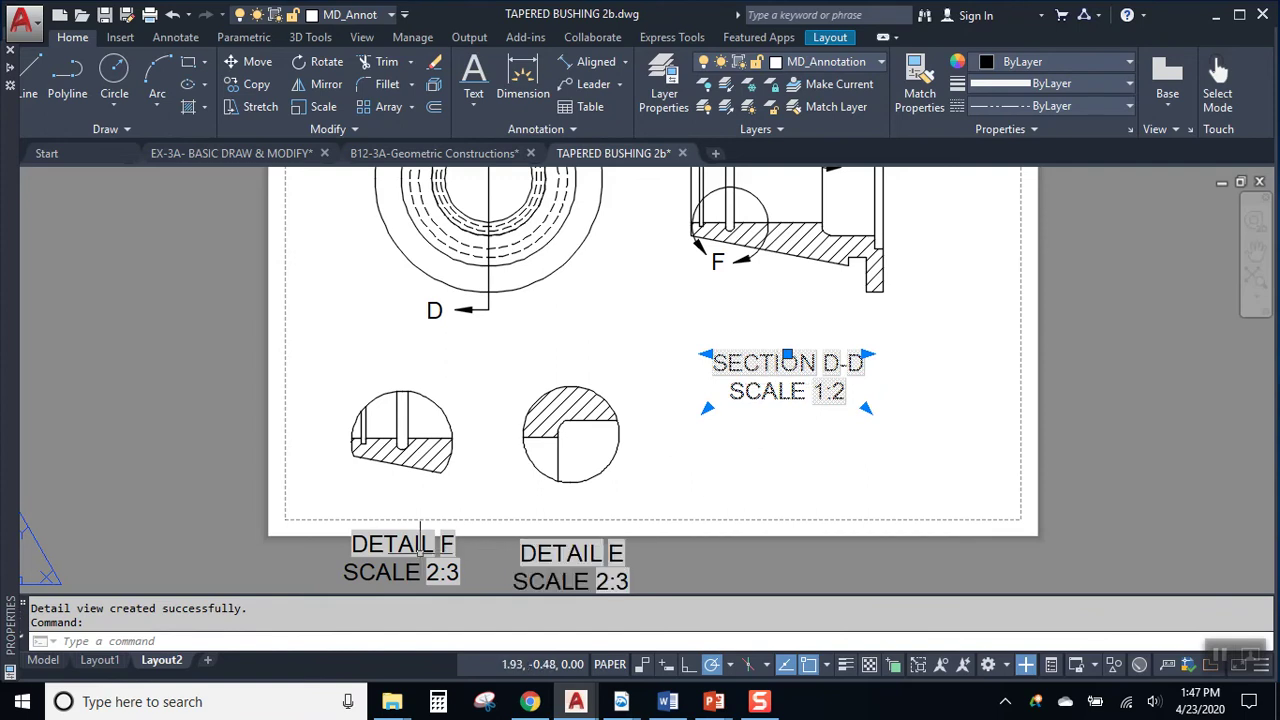
middle_click_drag(661, 386, 634, 498)
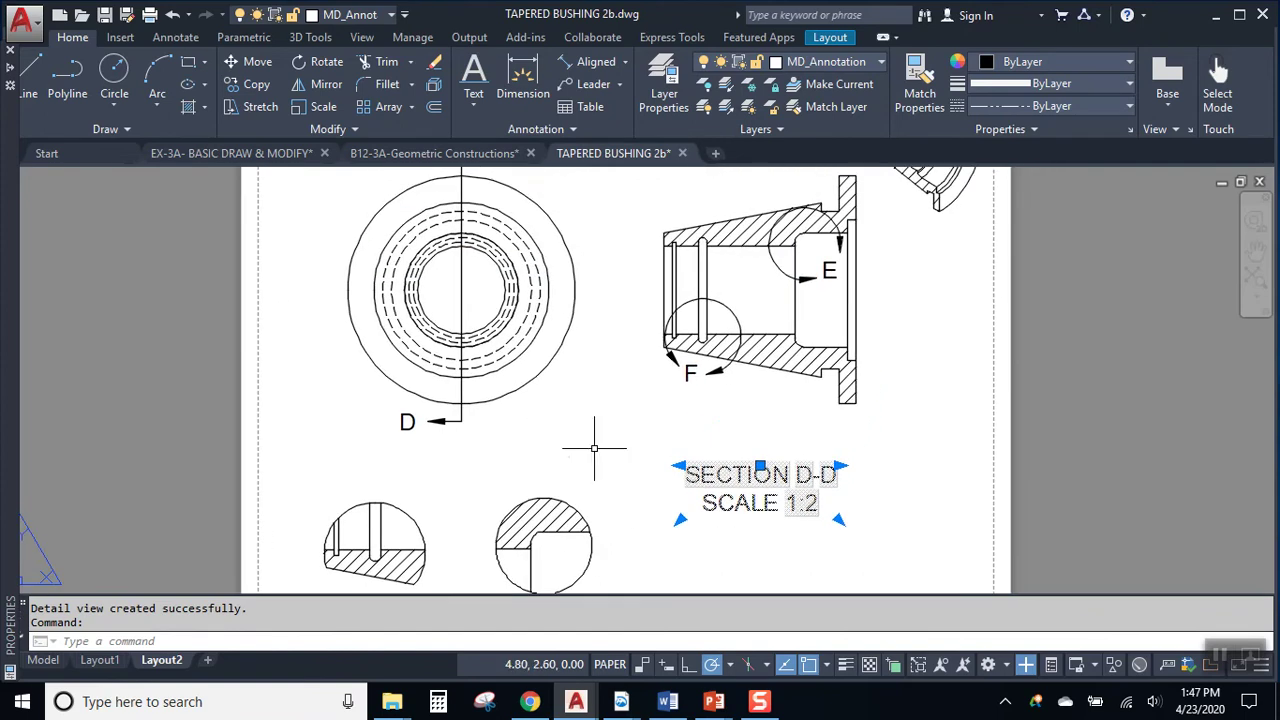
middle_click_drag(594, 450, 520, 538)
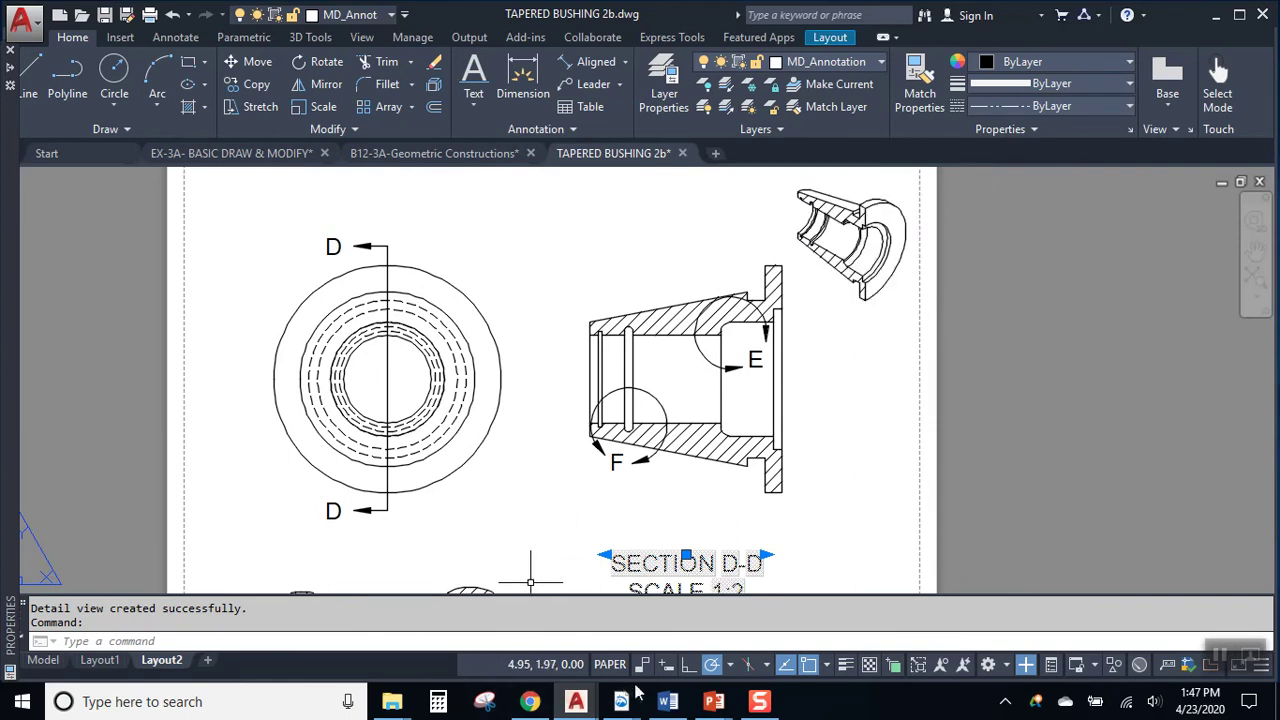
Step: Switch to the class pack PDF in Acrobat Reader and review the tapered bushing's views, labels, scales and dimensions on pages 156 and 157
mouse_move(621, 703)
left_click(720, 600)
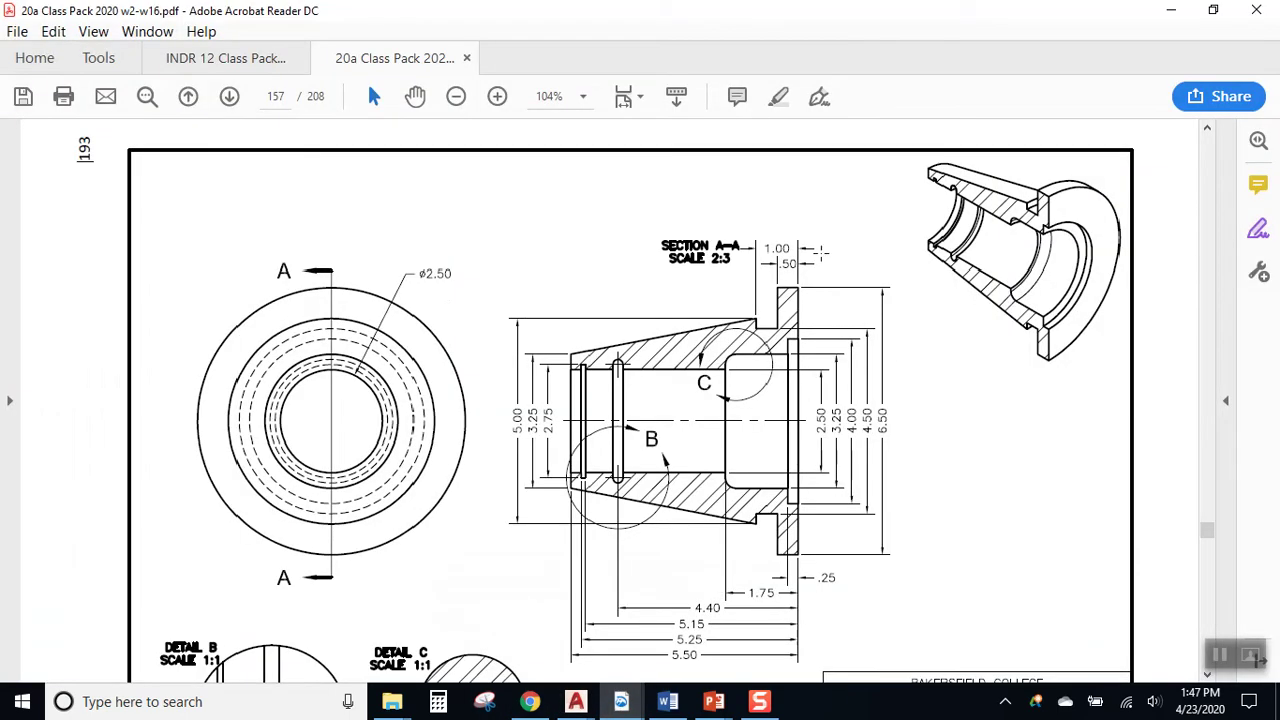
scroll(415, 298, "down", 2)
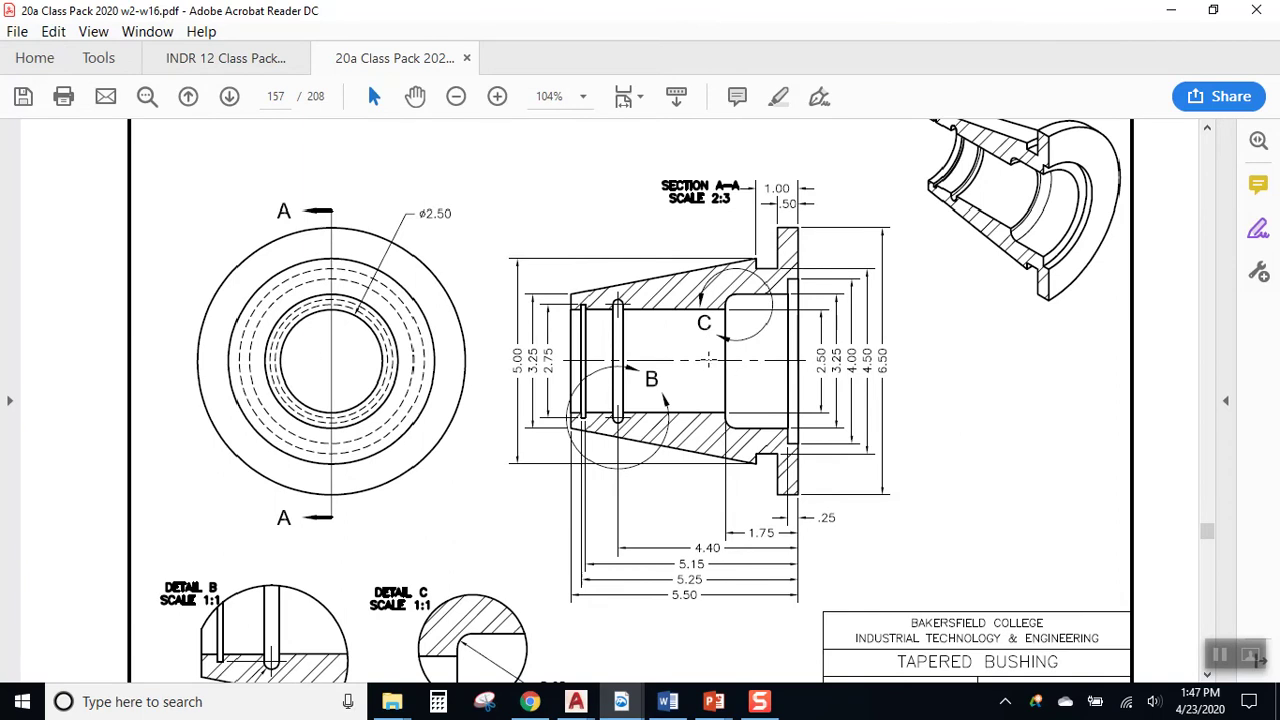
scroll(630, 400, "down", 2)
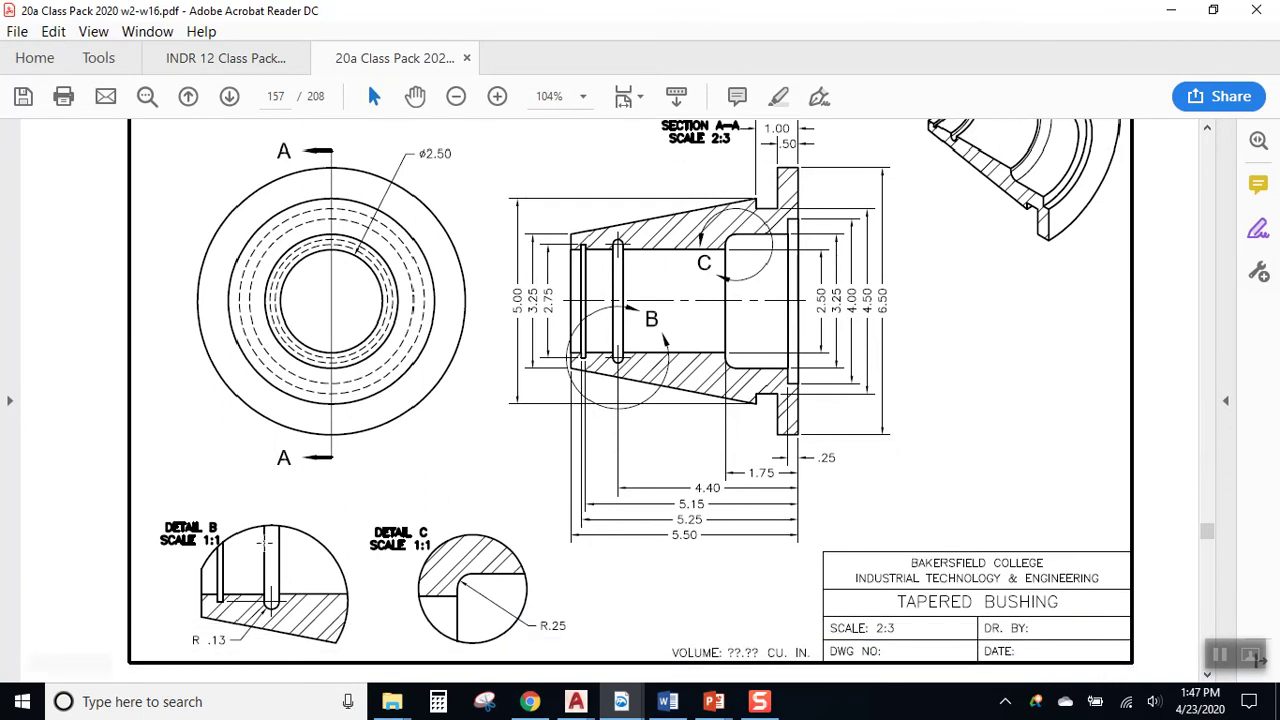
scroll(1025, 215, "up", 1)
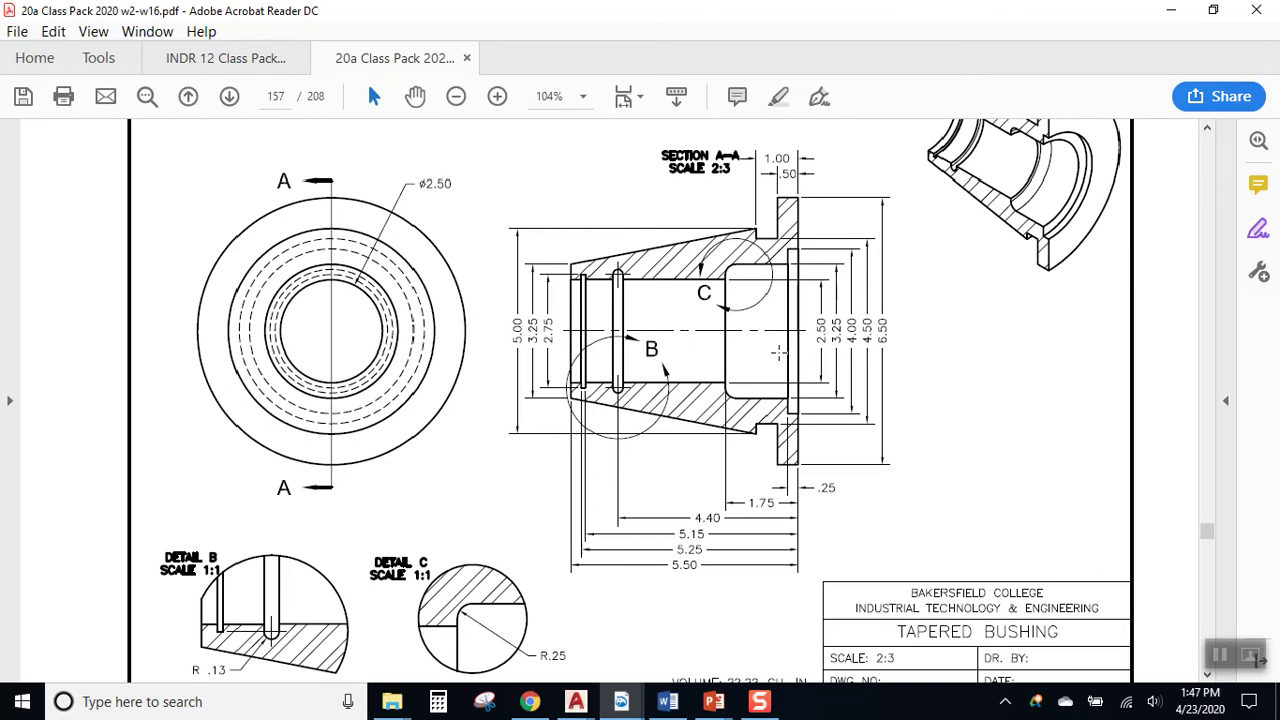
scroll(877, 280, "up", 8)
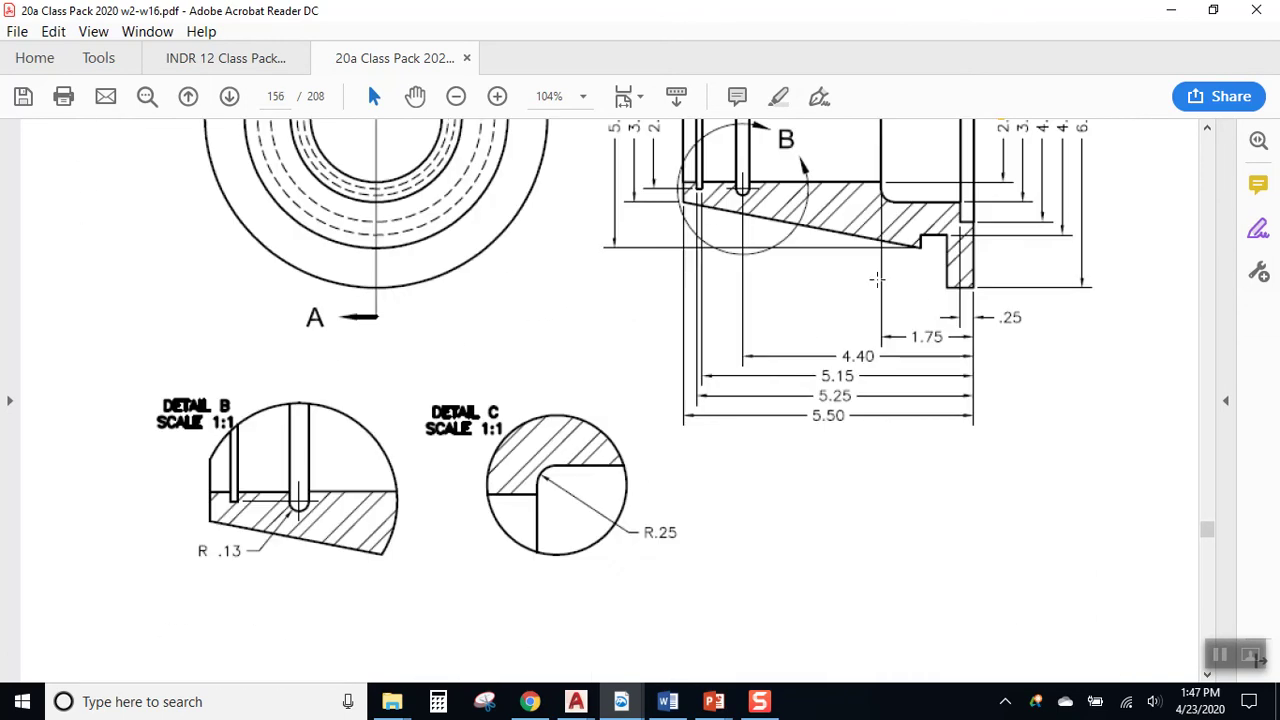
scroll(877, 280, "up", 5)
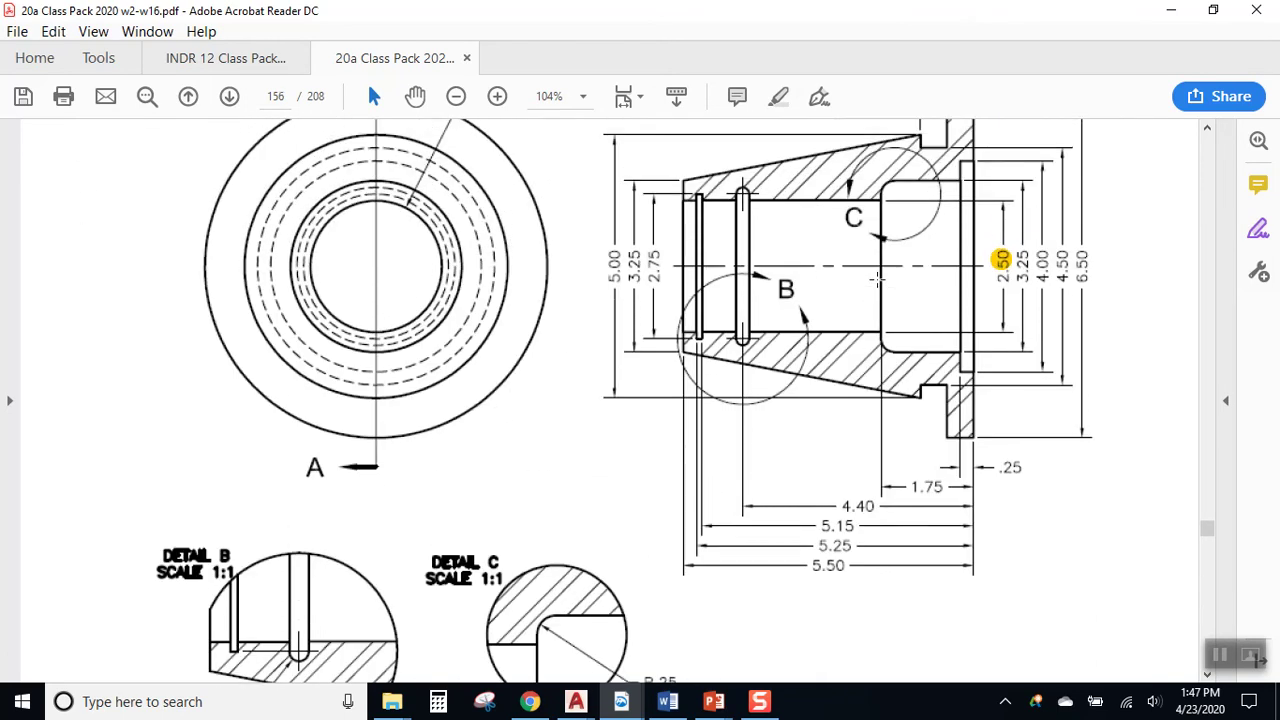
scroll(869, 280, "up", 1)
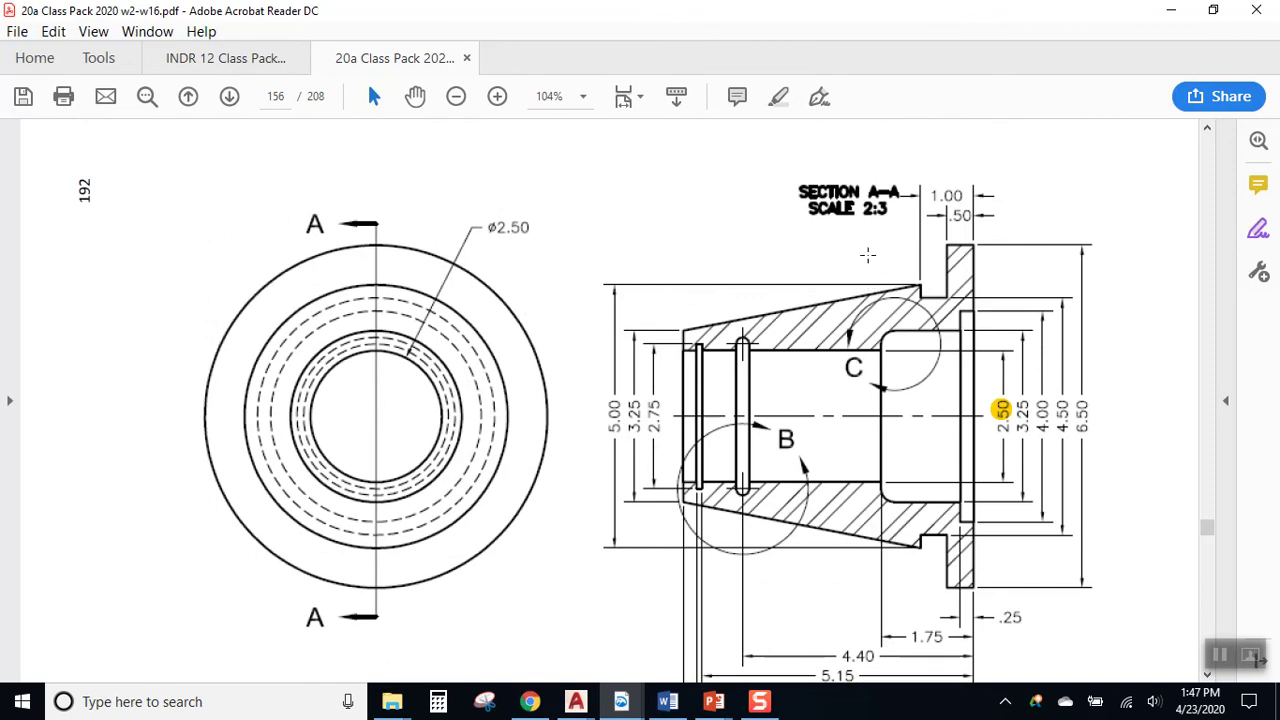
scroll(845, 246, "down", 10)
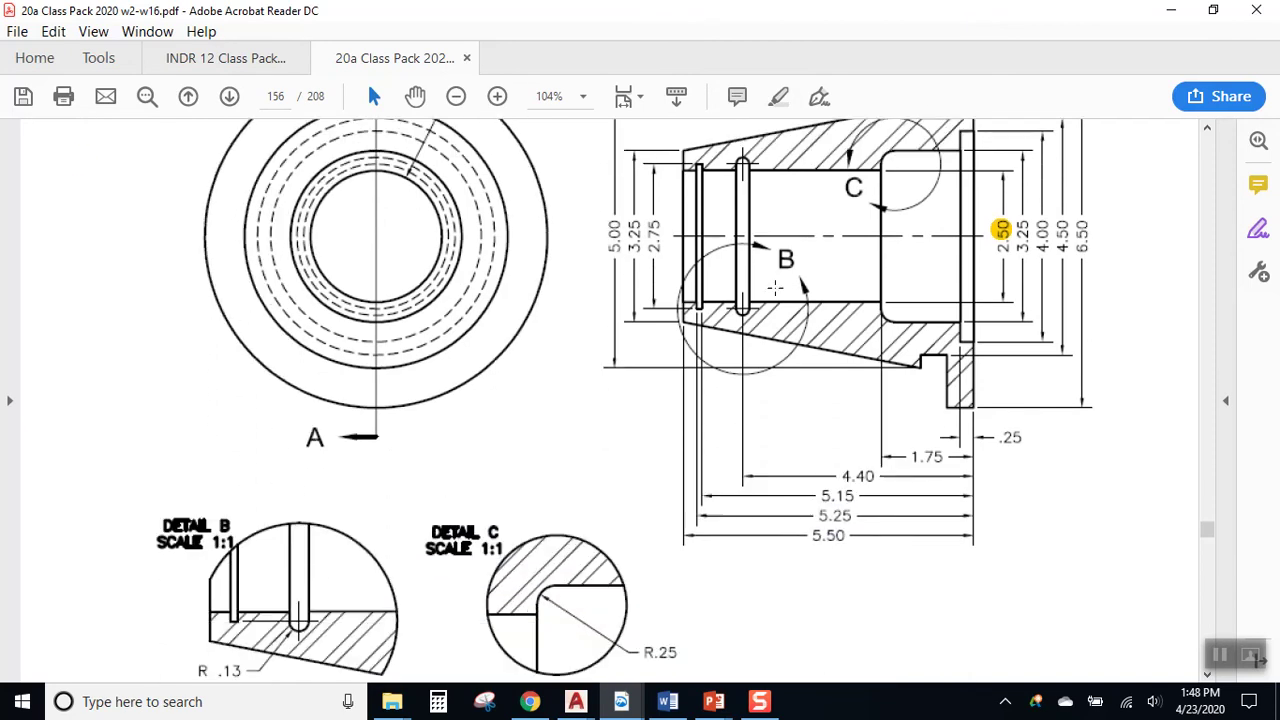
Step: Highlight the upper half of the section A-A profile and its horizontal centreline on page 156
scroll(740, 299, "up", 10)
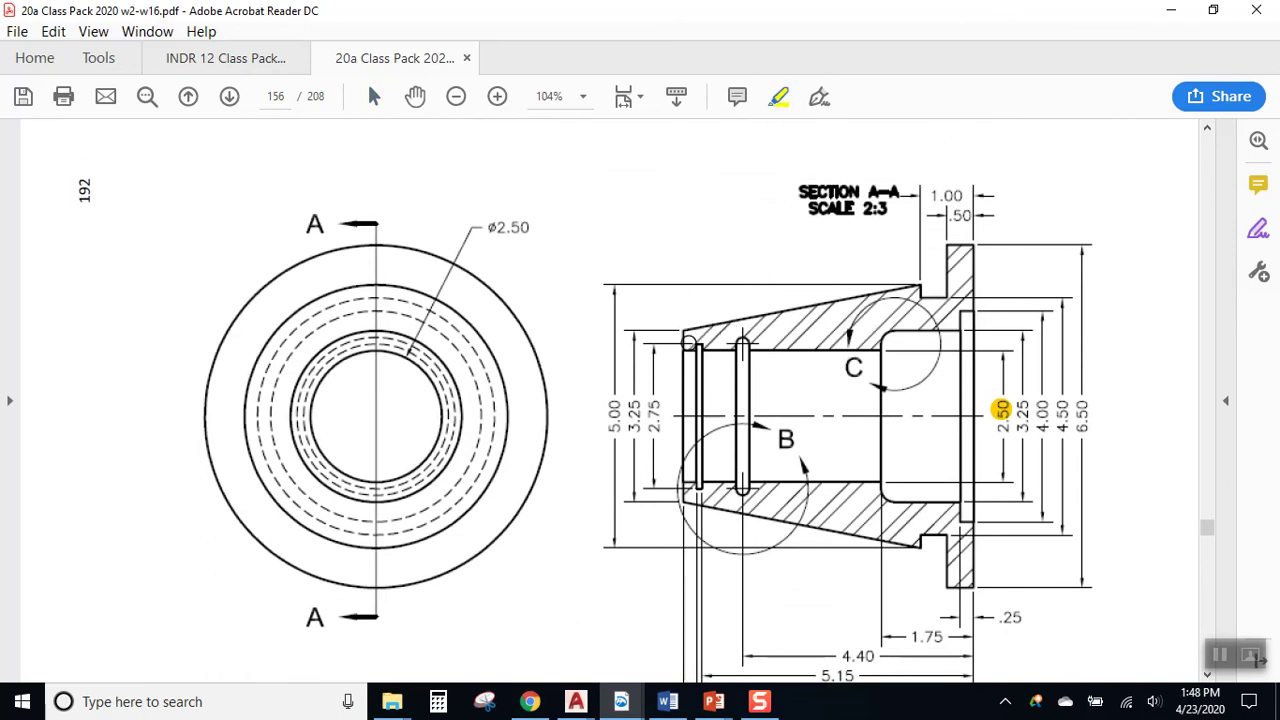
mouse_move(682, 335)
left_mouse_down()
mouse_move(900, 298)
mouse_move(955, 246)
mouse_move(982, 262)
mouse_move(980, 321)
mouse_move(760, 348)
left_mouse_up()
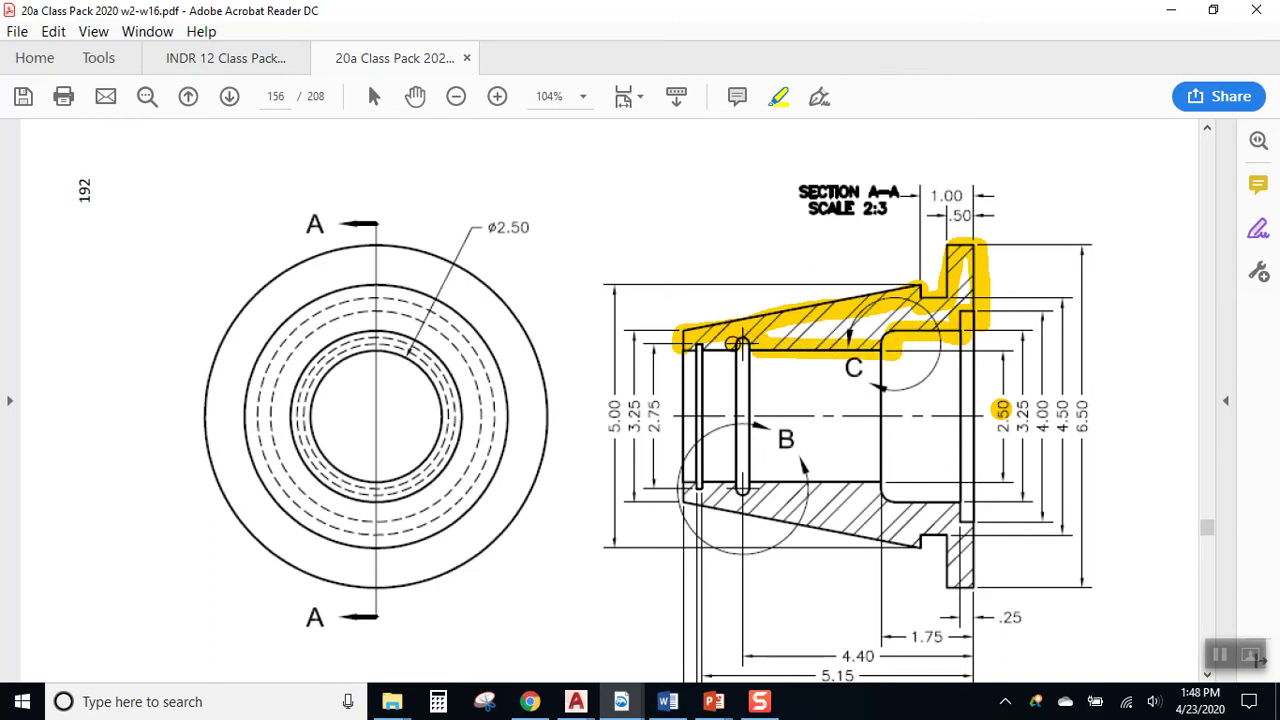
left_click_drag(686, 340, 686, 341)
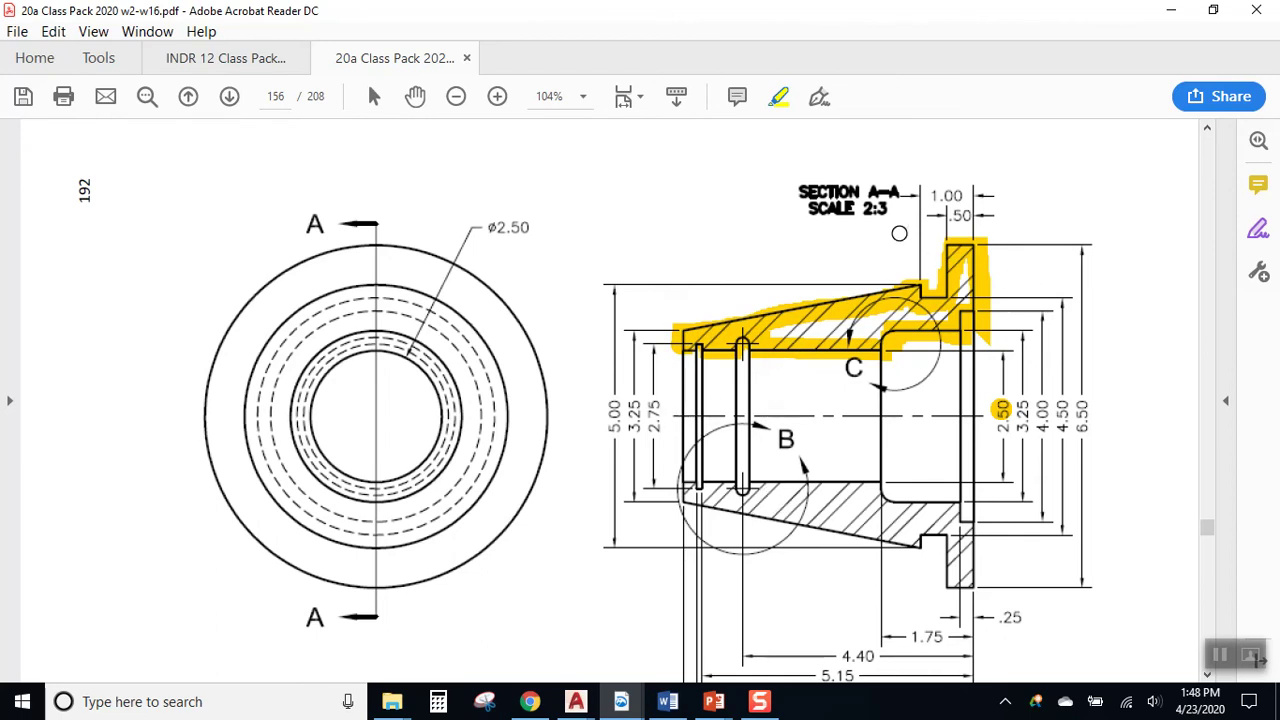
left_click_drag(676, 418, 980, 416)
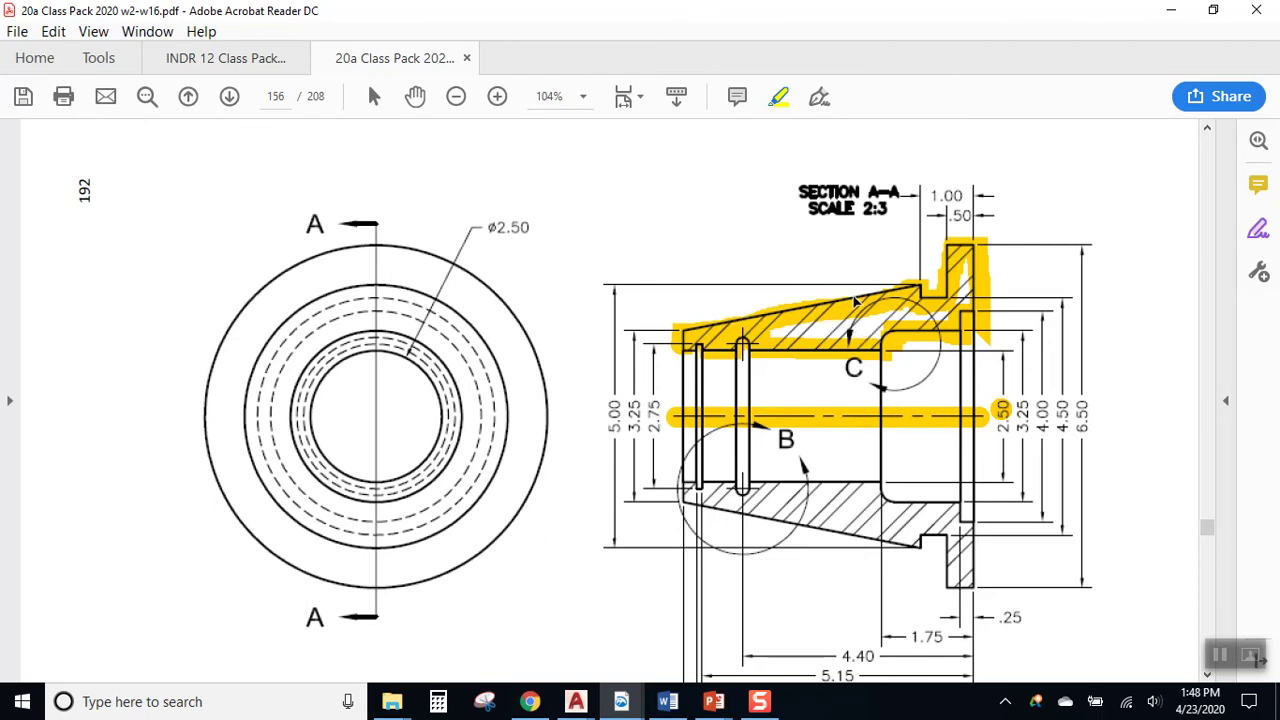
scroll(880, 364, "down", 3)
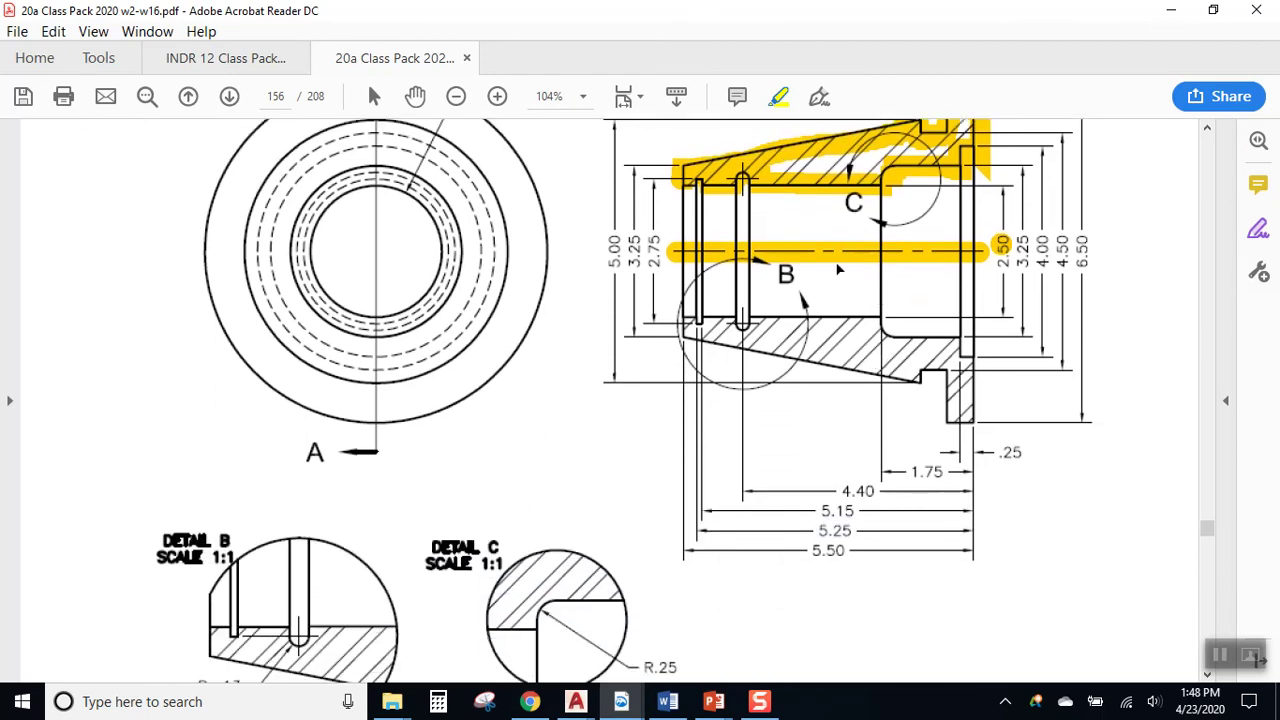
scroll(848, 270, "up", 3)
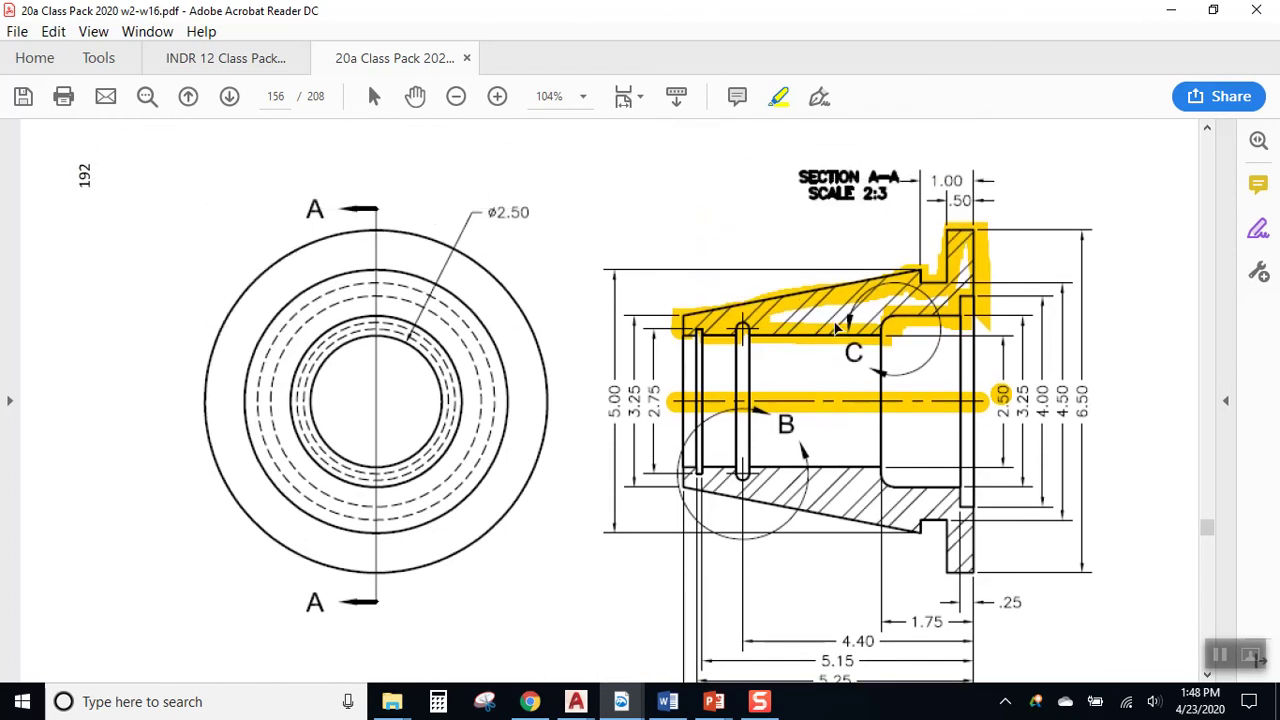
Step: Switch to AutoCAD's model space and view the selected tapered bushing solid from the top
left_click(1170, 10)
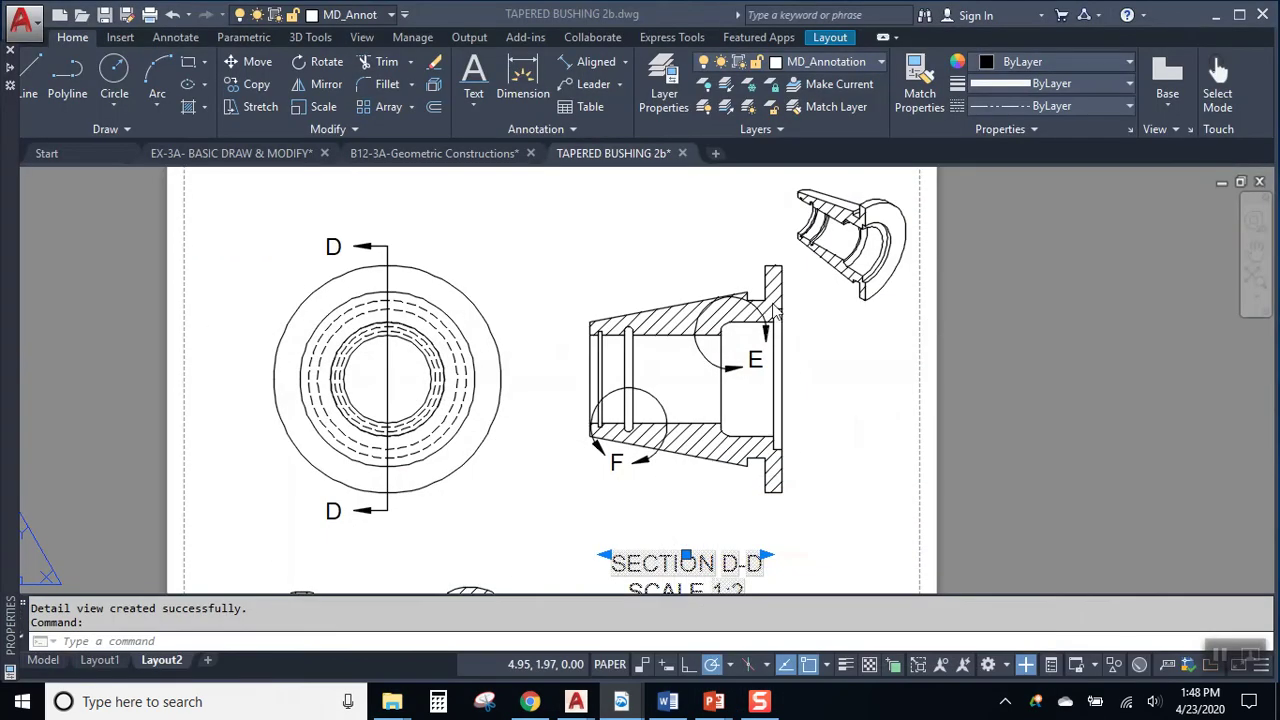
left_click(48, 666)
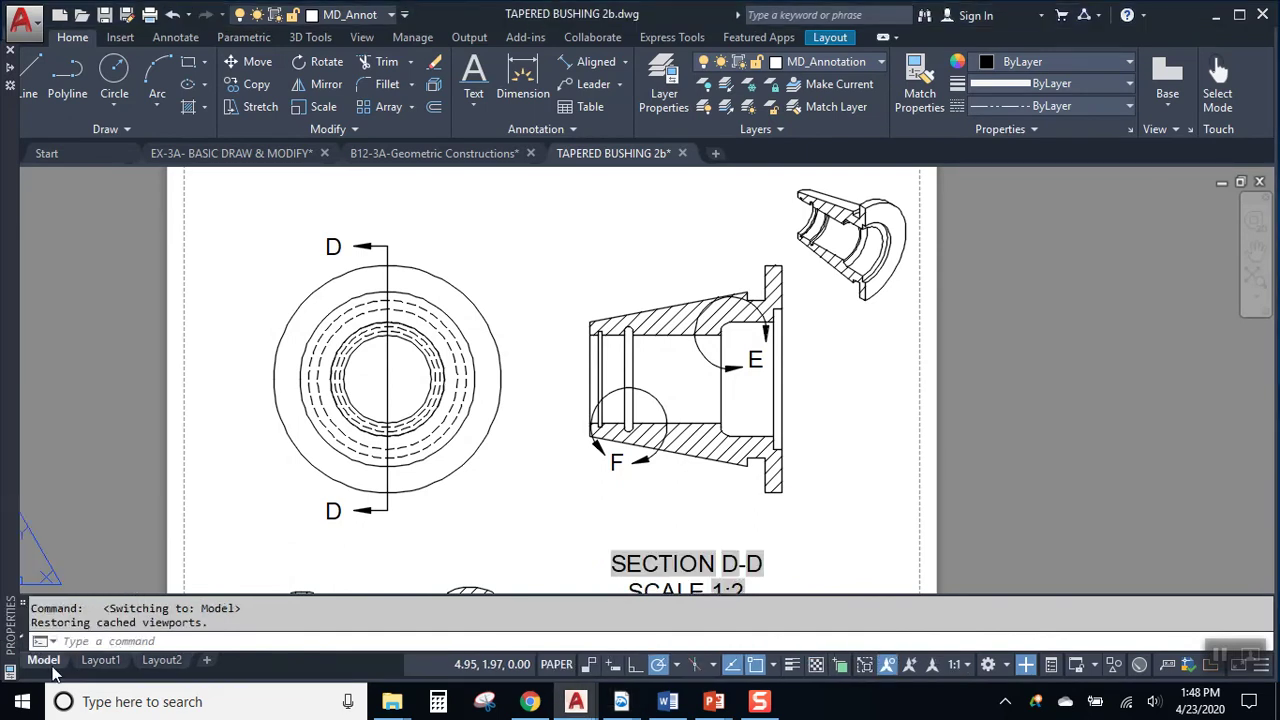
middle_click_drag(623, 333, 629, 514, "shift")
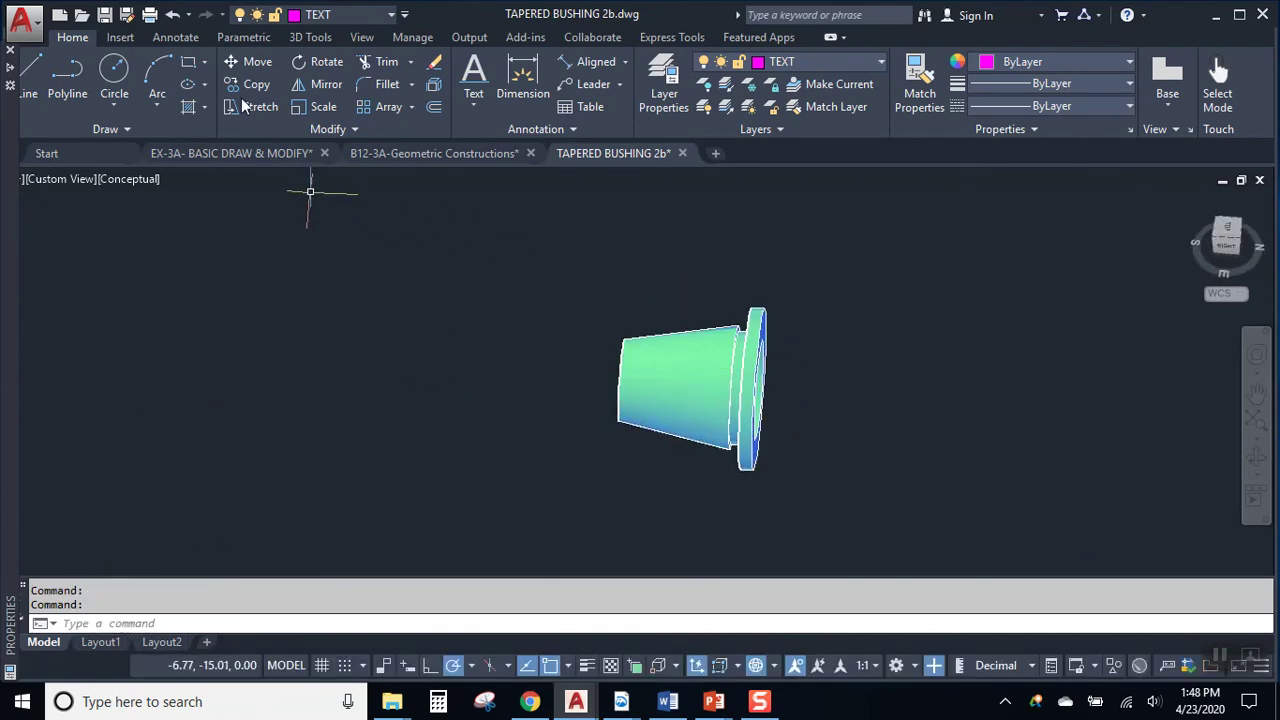
left_click(310, 37)
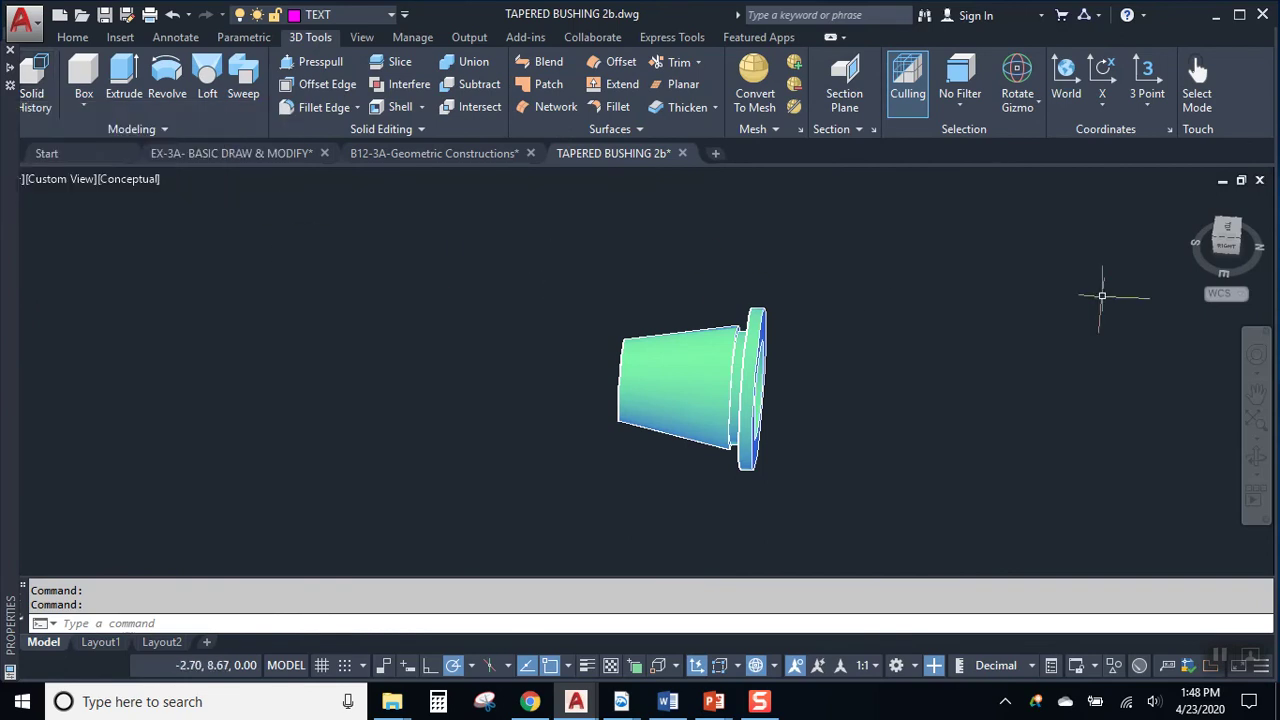
left_click(1230, 254)
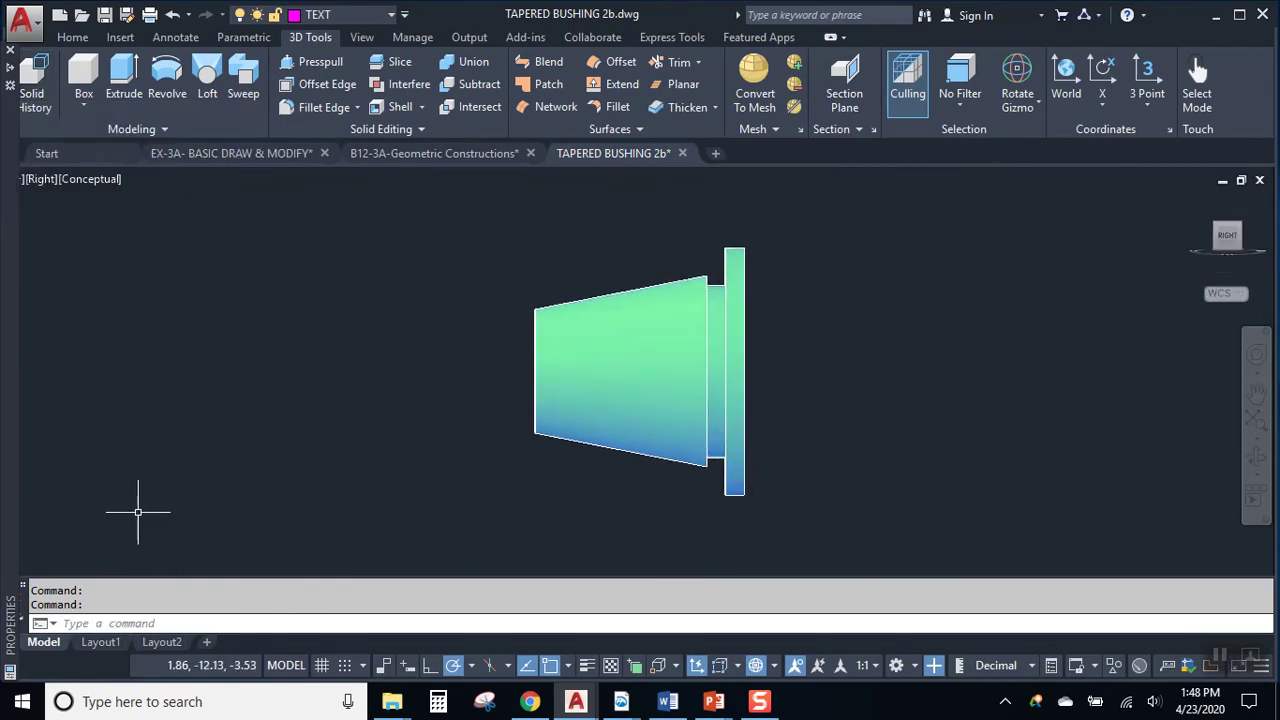
left_click(746, 363)
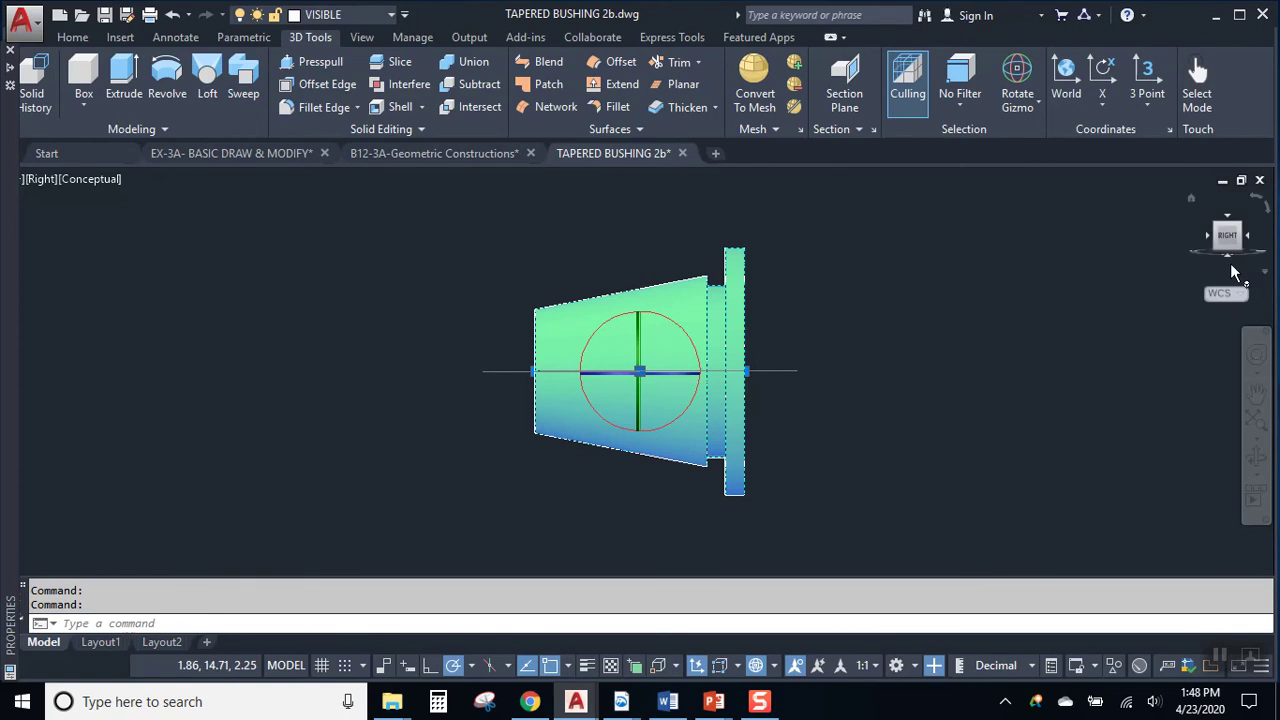
left_click(1227, 216)
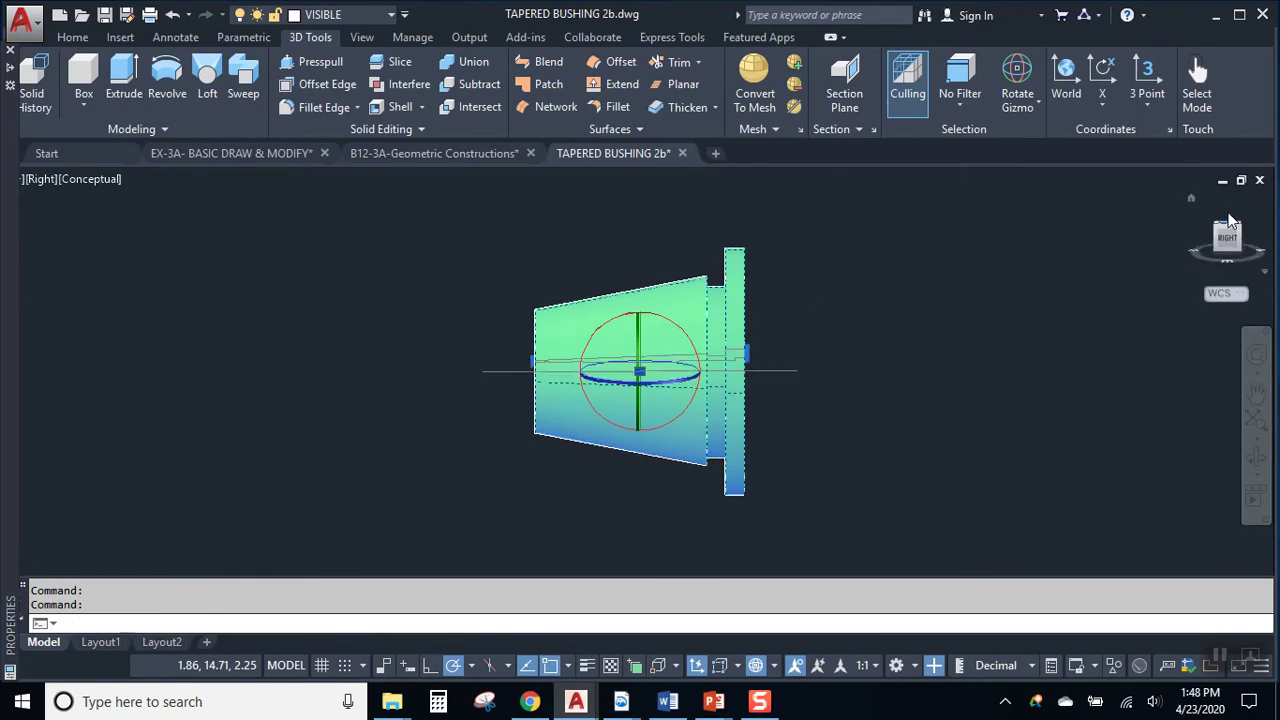
scroll(722, 252, "up", 5)
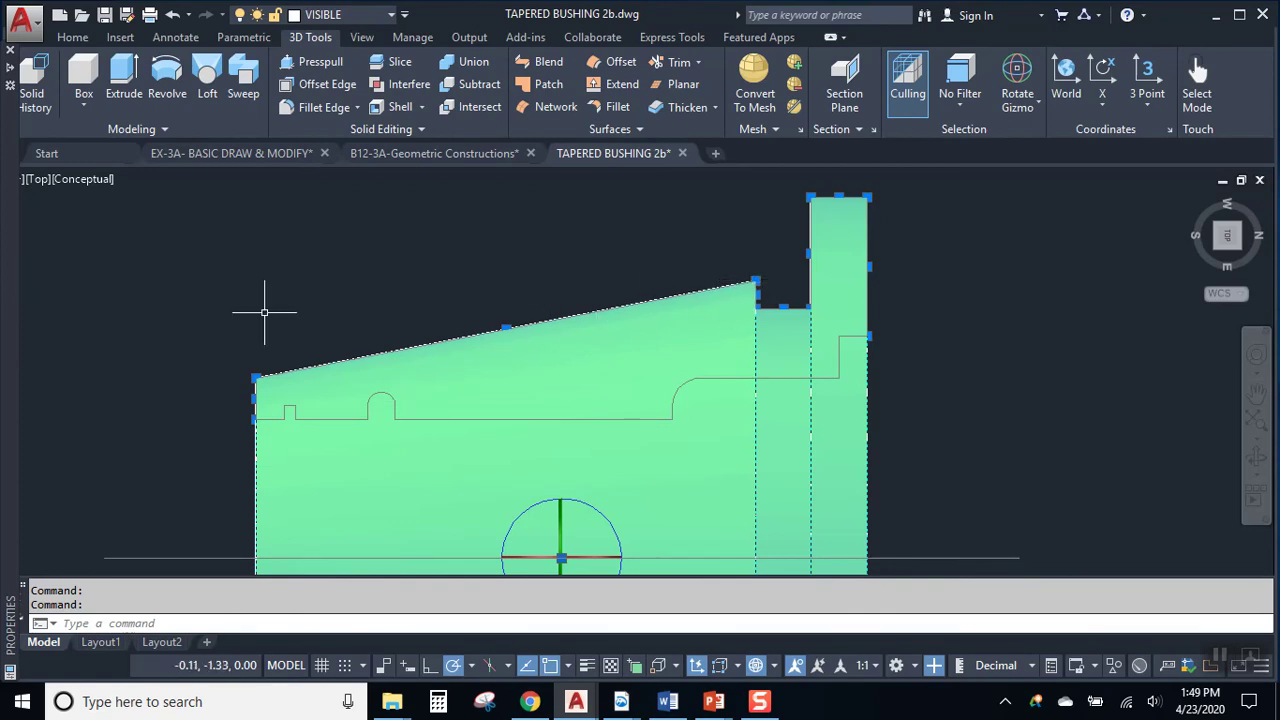
Step: Set the visual style to 2D Wireframe and try to stretch the midpoint of the bushing profile's bore line
left_click(241, 235)
left_click(273, 292)
scroll(328, 358, "down", 2)
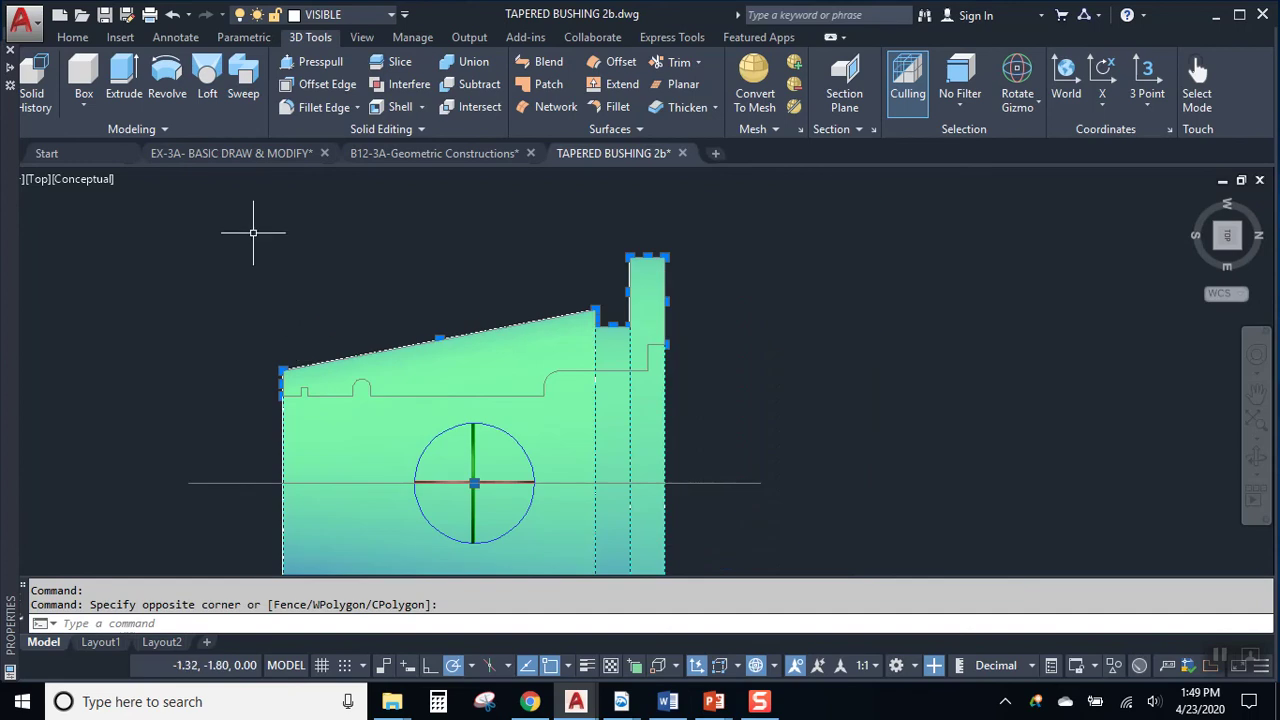
left_click(98, 180)
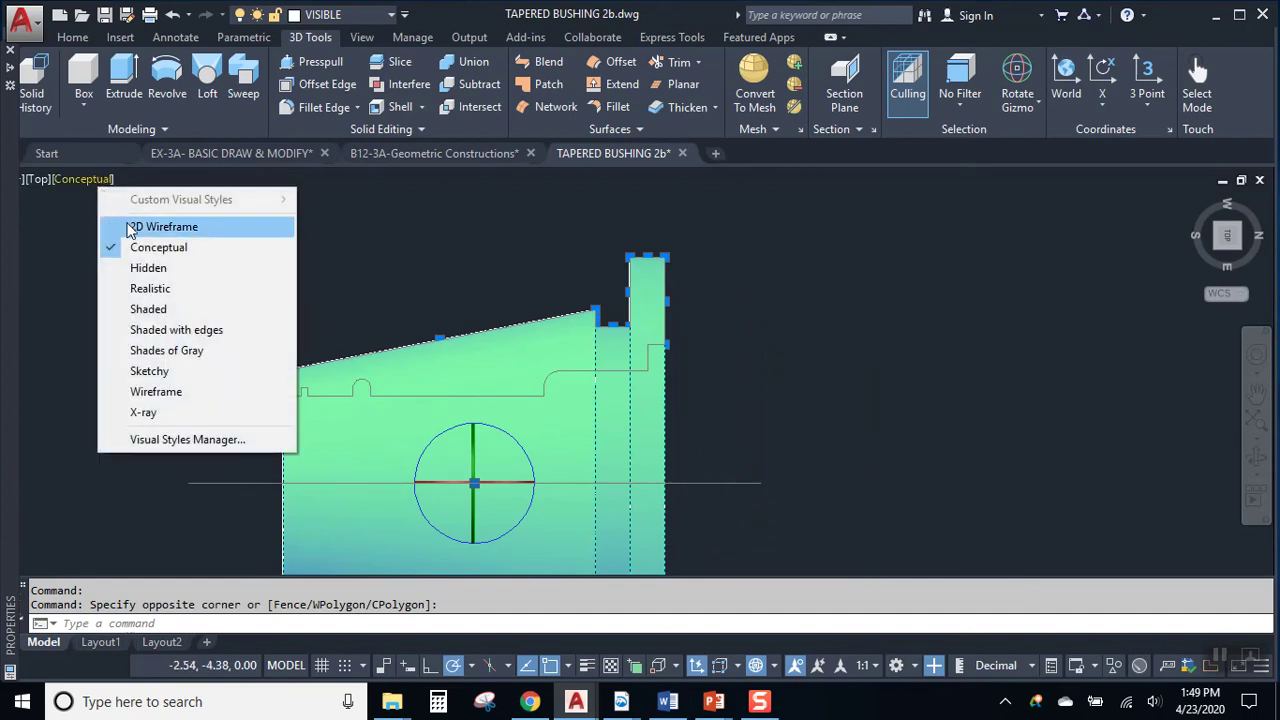
left_click(132, 228)
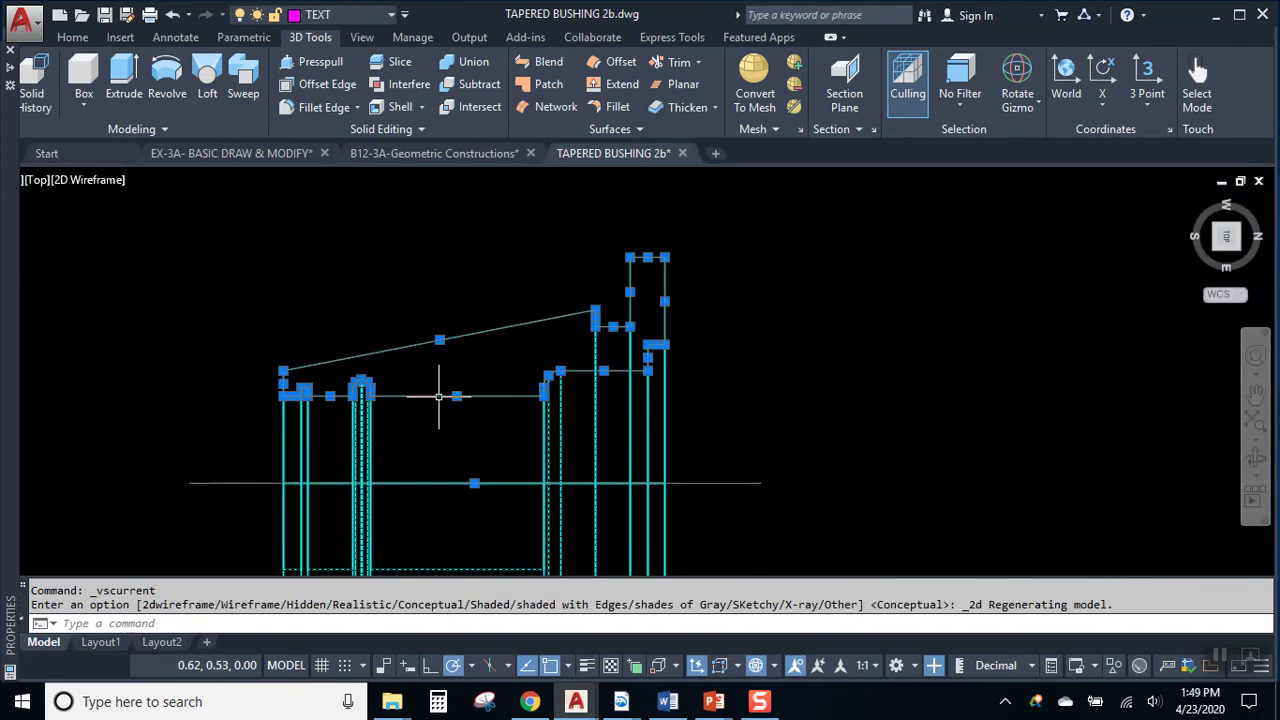
scroll(389, 419, "up", 2)
scroll(547, 428, "up", 1)
middle_click_drag(547, 428, 702, 461)
scroll(690, 458, "down", 2)
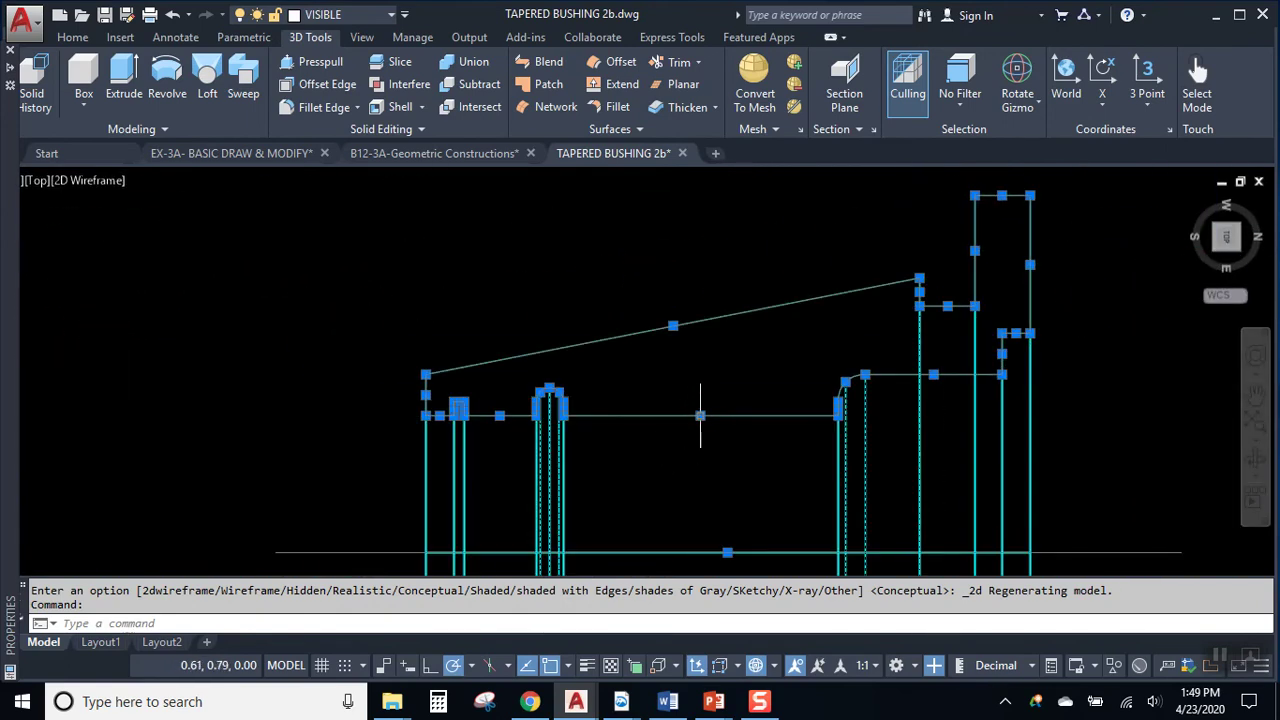
left_click(700, 415)
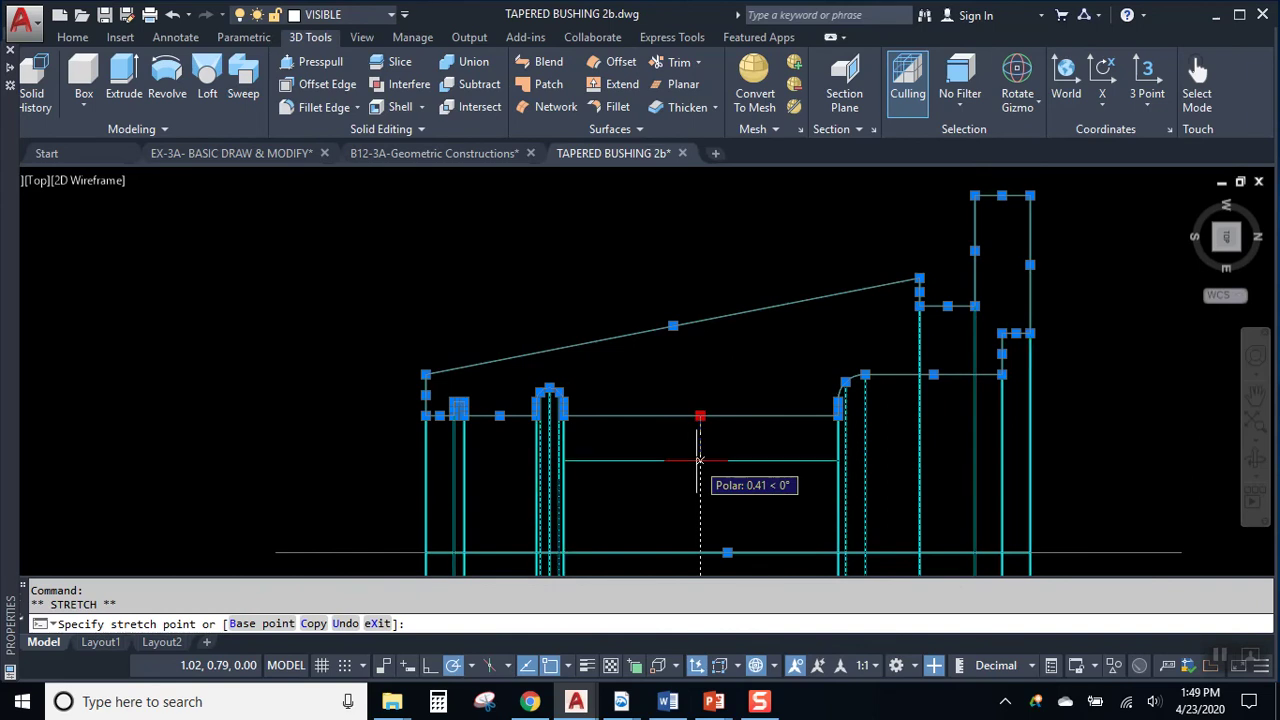
key("Escape")
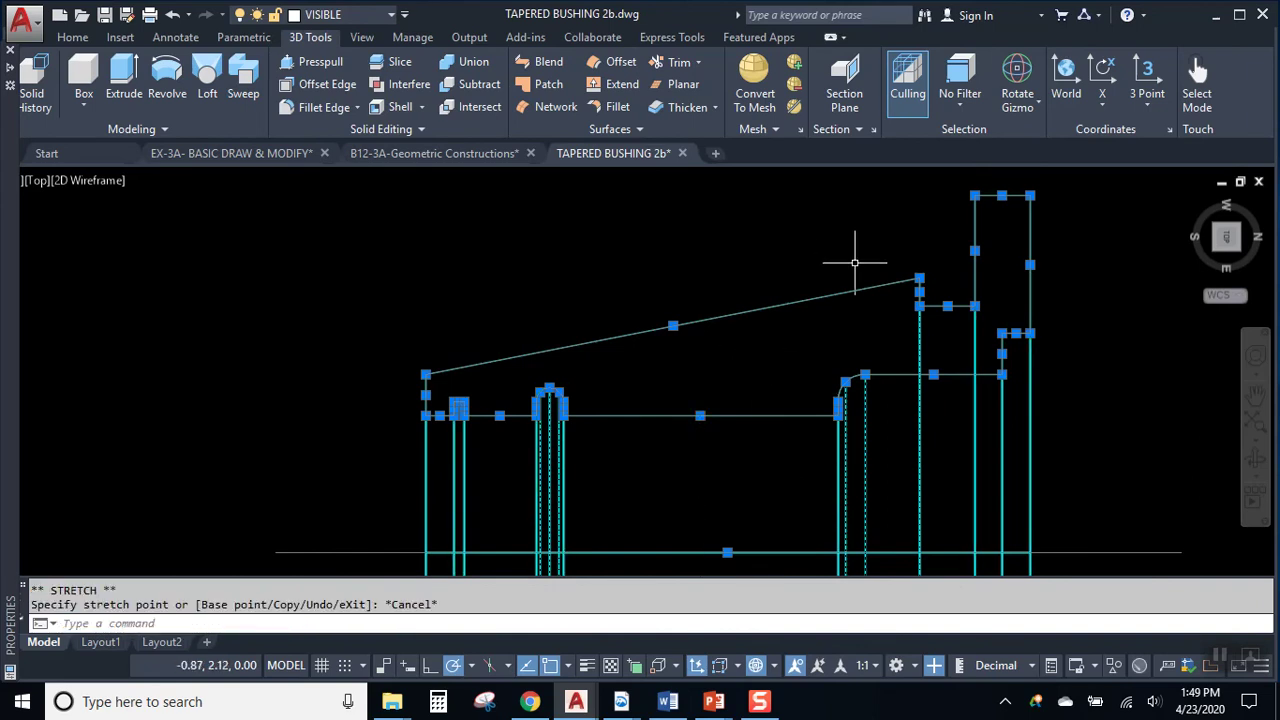
Step: Stretch the taper's small-end outer corner outward by about 0.36 and show the bushing in the Conceptual visual style
left_click(425, 374)
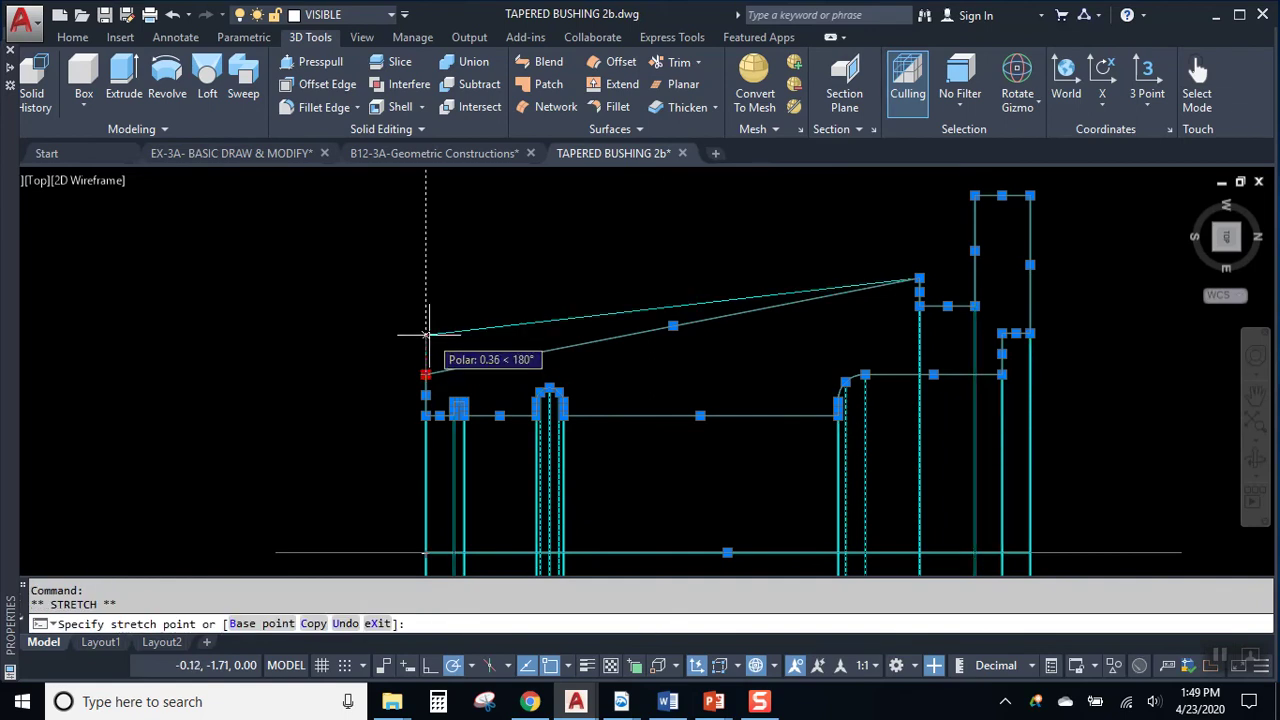
left_click(425, 336)
scroll(525, 318, "down", 6)
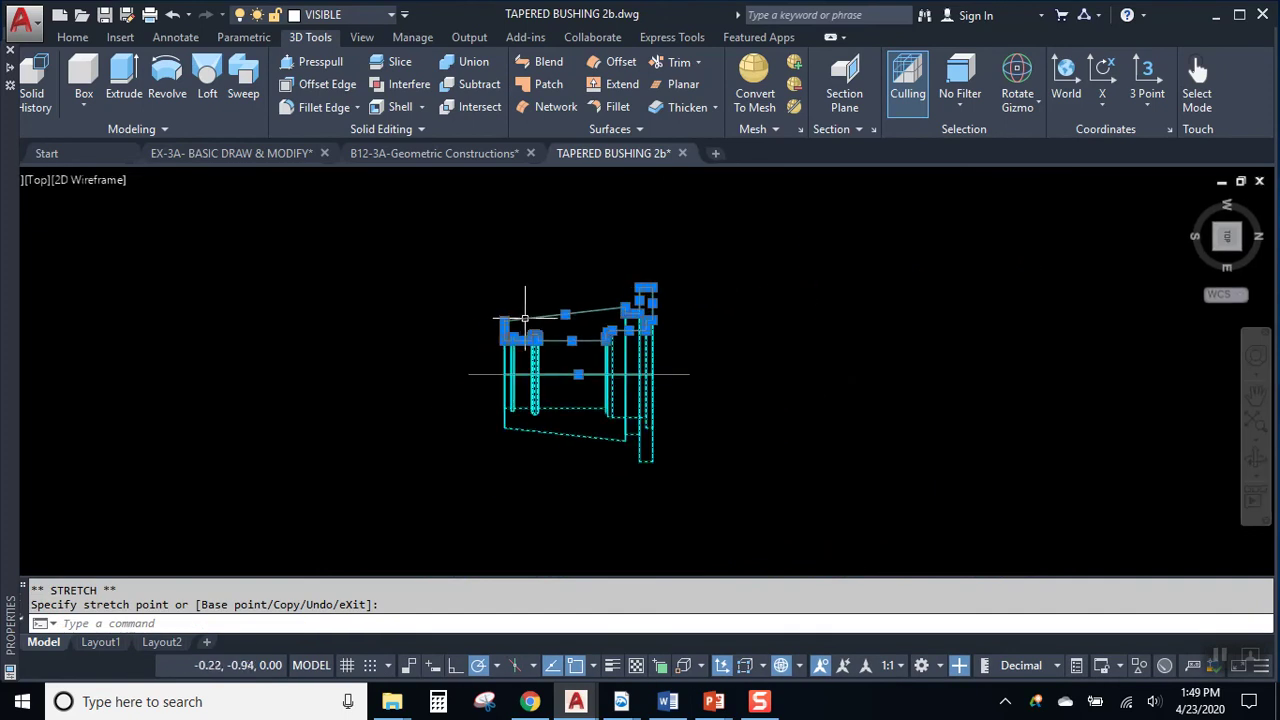
scroll(505, 320, "up", 3)
key("Escape")
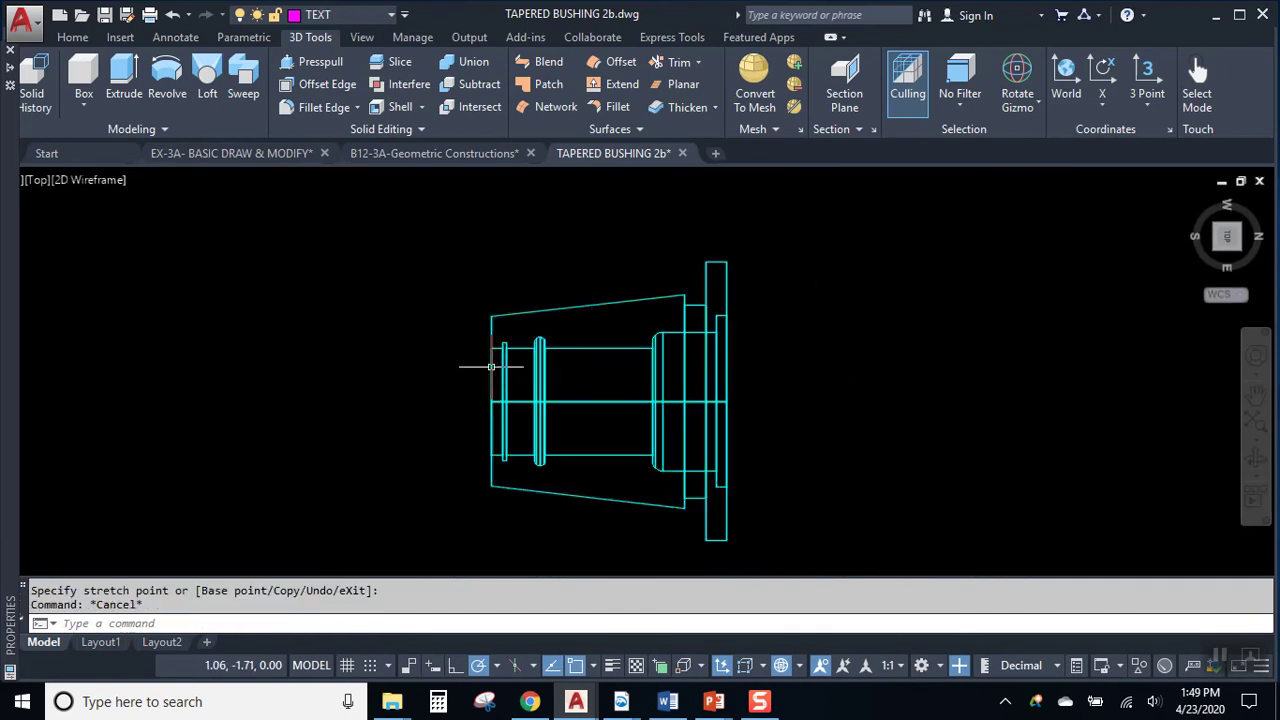
left_click(116, 180)
left_click(137, 247)
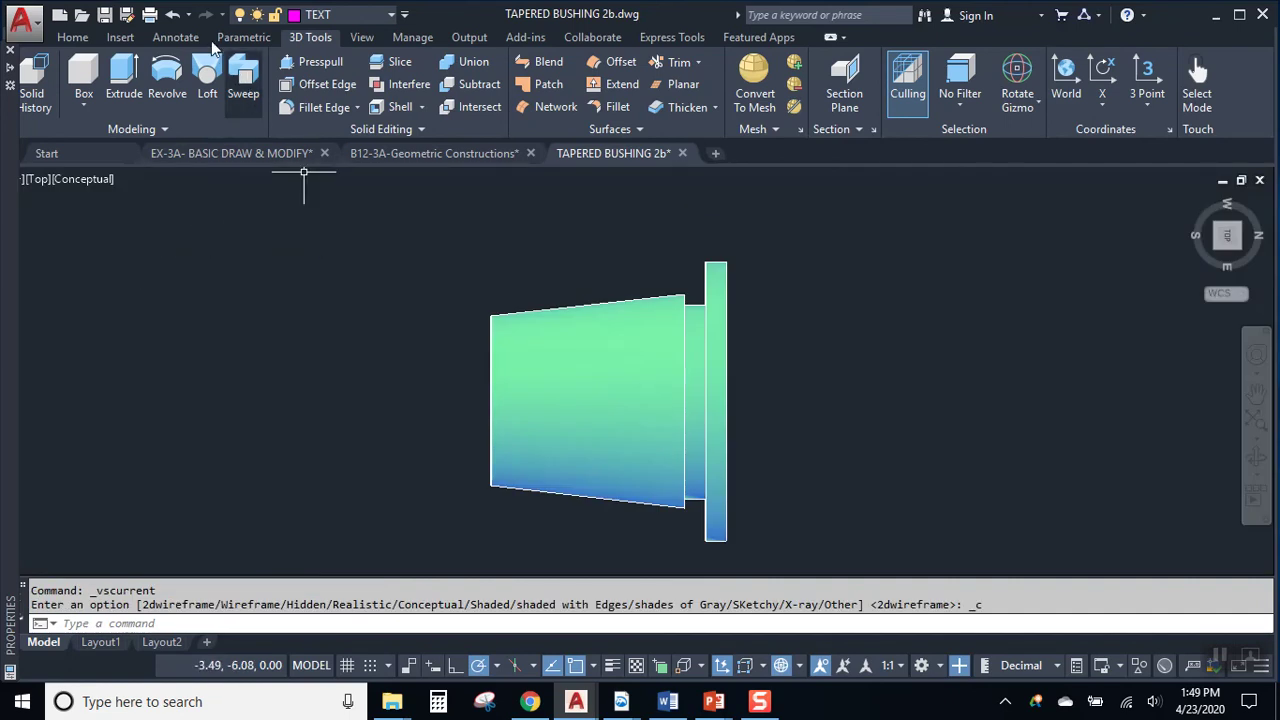
Step: Undo the small-end corner stretch and set the visual style back to Conceptual
left_click(172, 14)
left_click(172, 14)
left_click(174, 15)
left_click(100, 180)
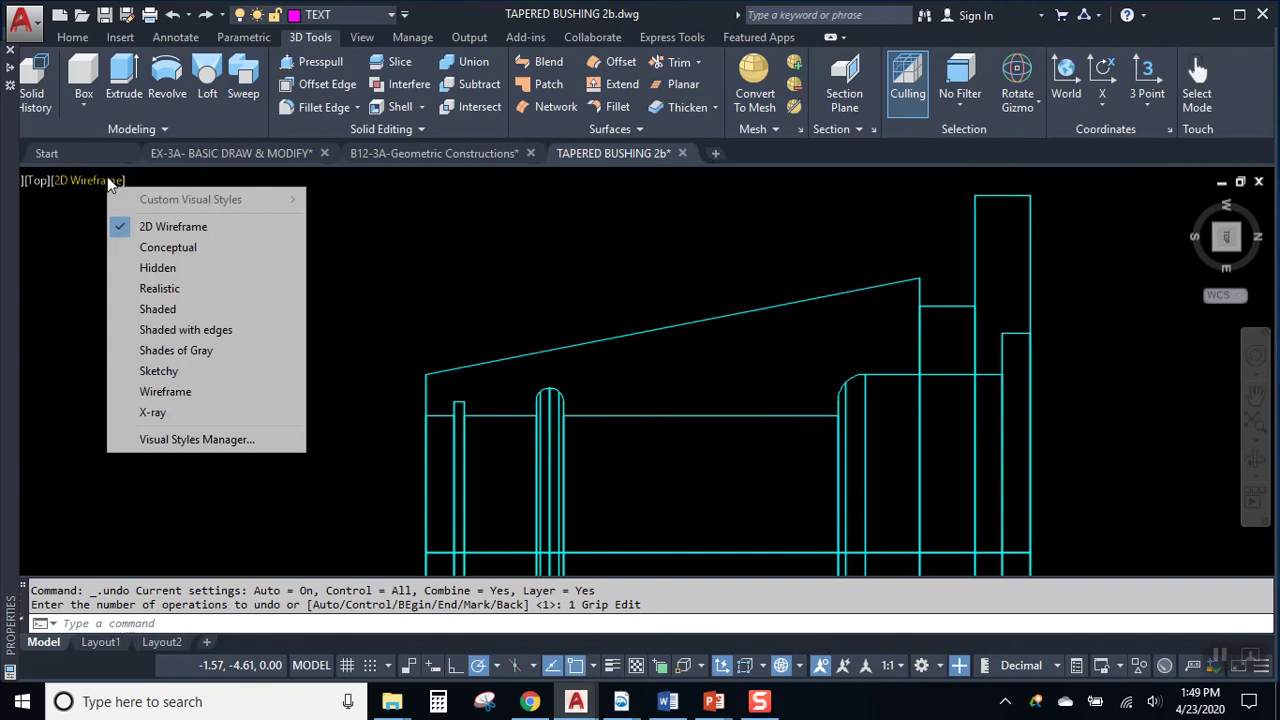
left_click(137, 247)
Step: Select the bushing and stretch its small-end outer corner far outward so the taper slopes down toward the flange
left_click(470, 337)
left_click(425, 385)
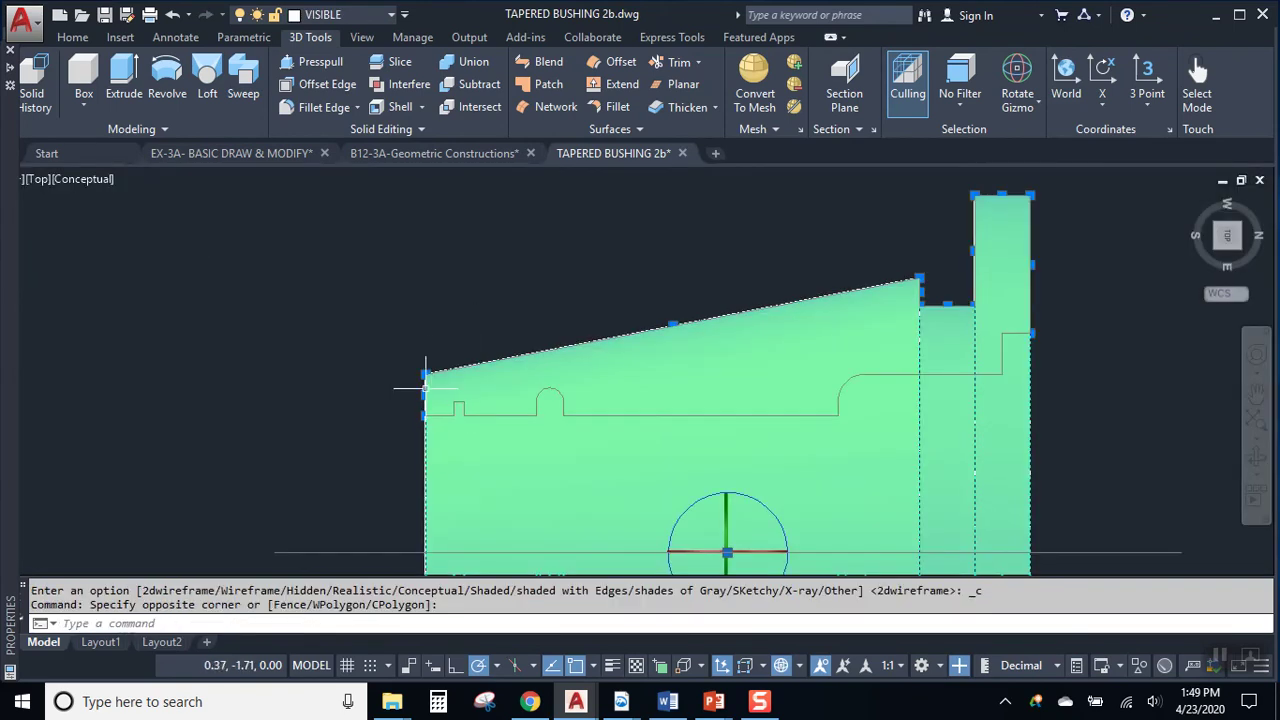
left_click(425, 375)
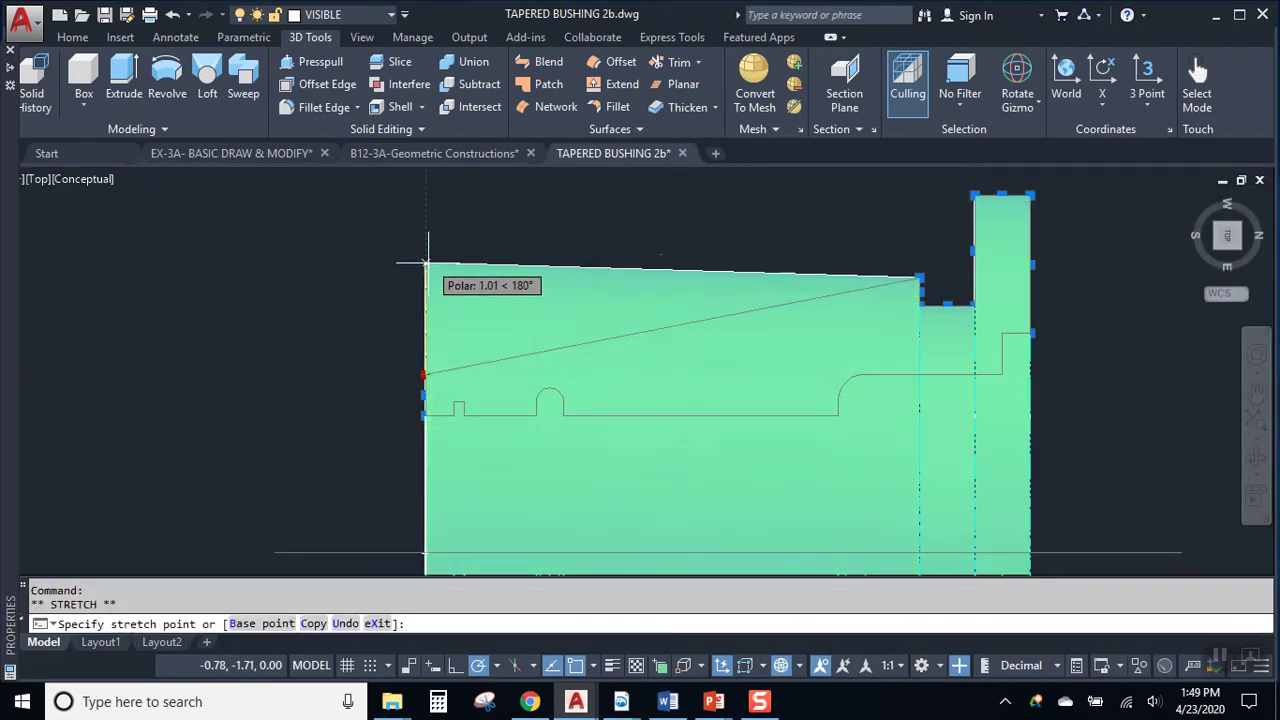
scroll(577, 343, "down", 6)
scroll(577, 343, "up", 1)
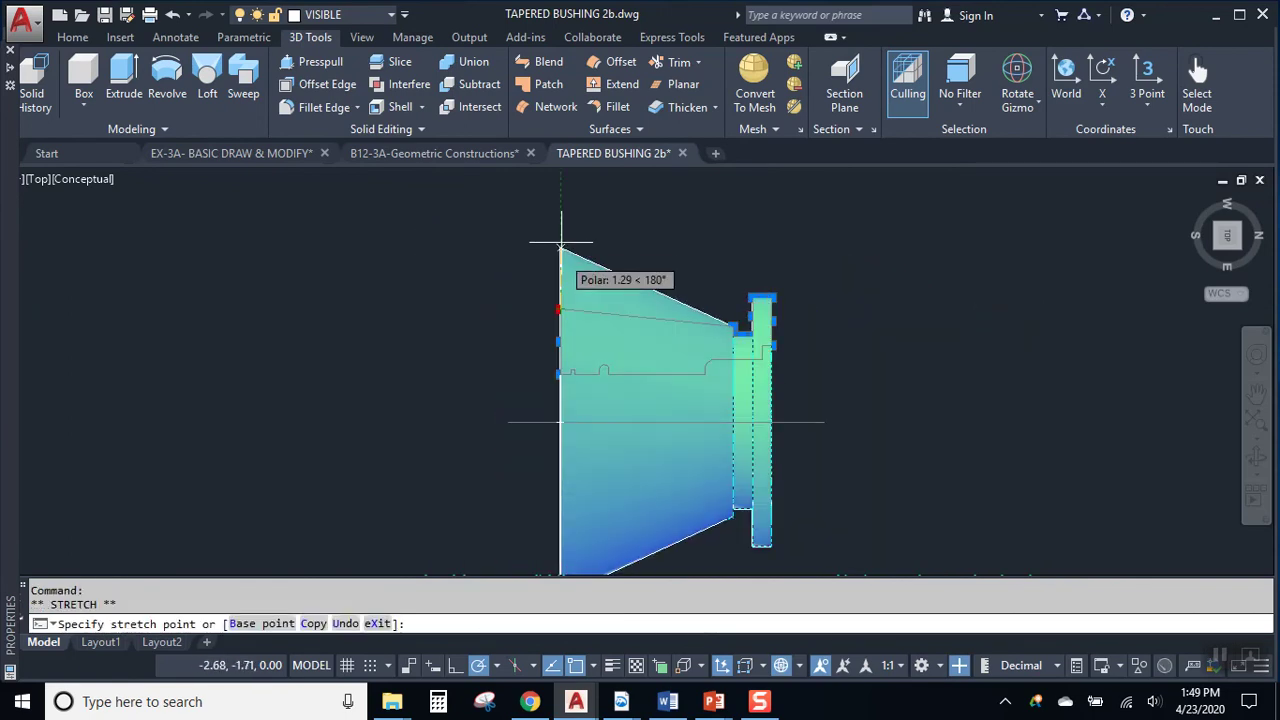
left_click(561, 236)
Step: Stretch the flange's outer edge outward to enlarge the flange diameter
scroll(776, 324, "up", 4)
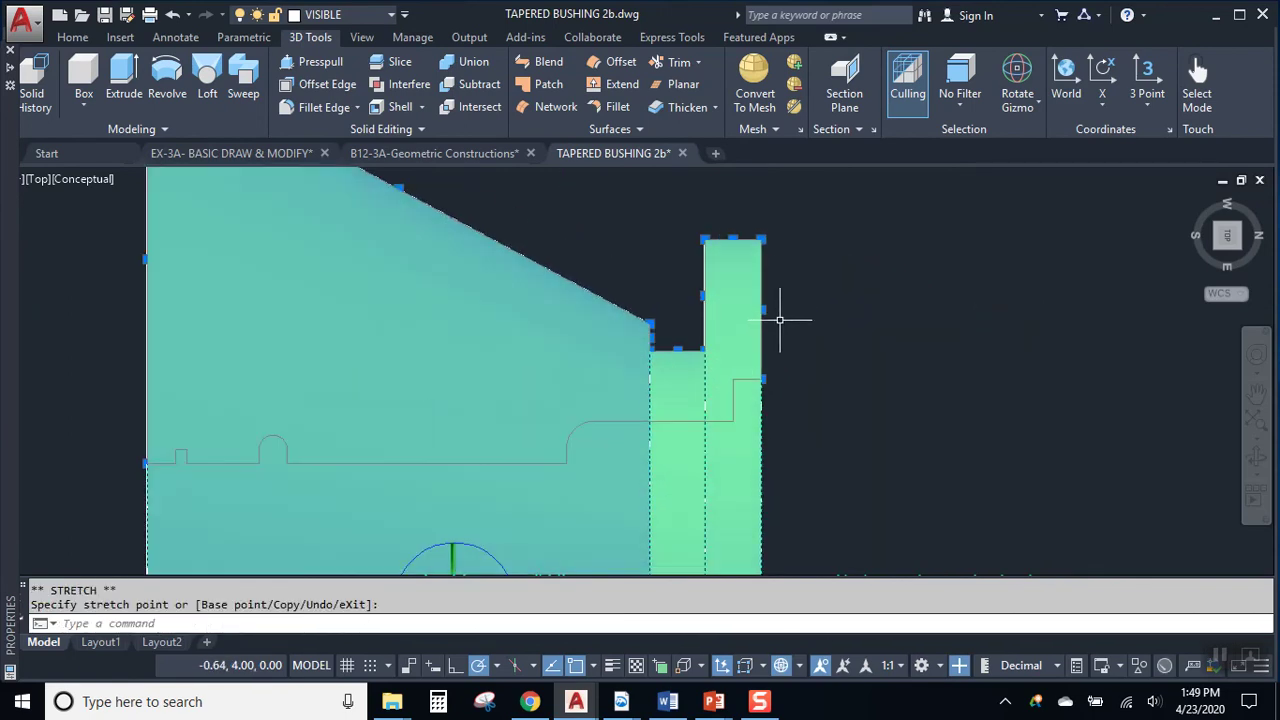
scroll(775, 330, "down", 2)
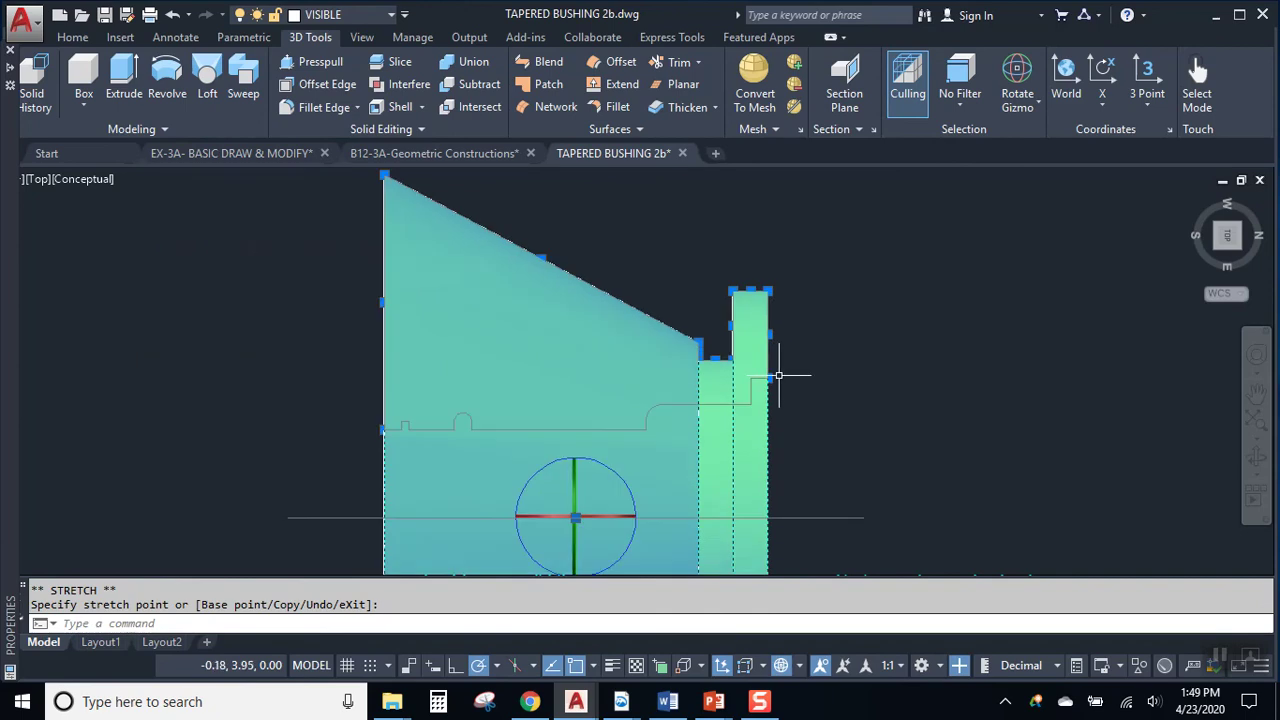
left_click(767, 291)
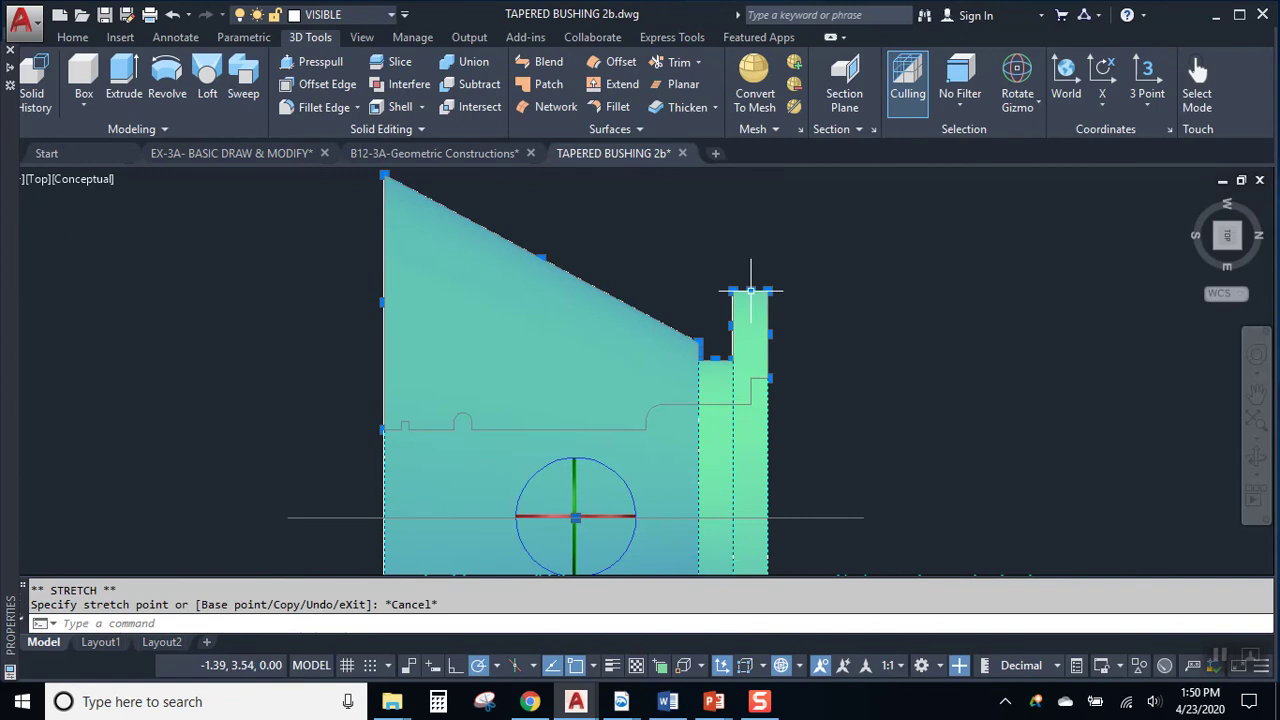
left_click(750, 255)
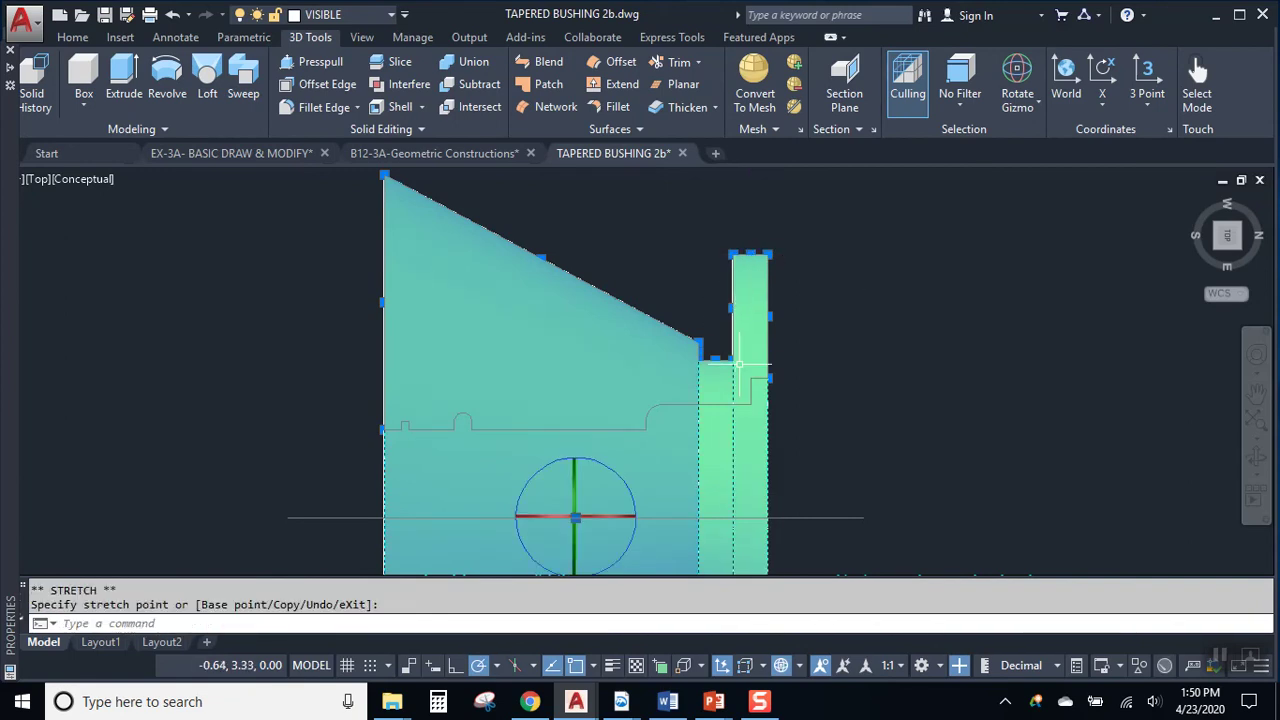
Step: Stretch the neck's outer edge between the taper and the flange inward to make the neck groove deeper
scroll(733, 357, "up", 3)
left_click(689, 355)
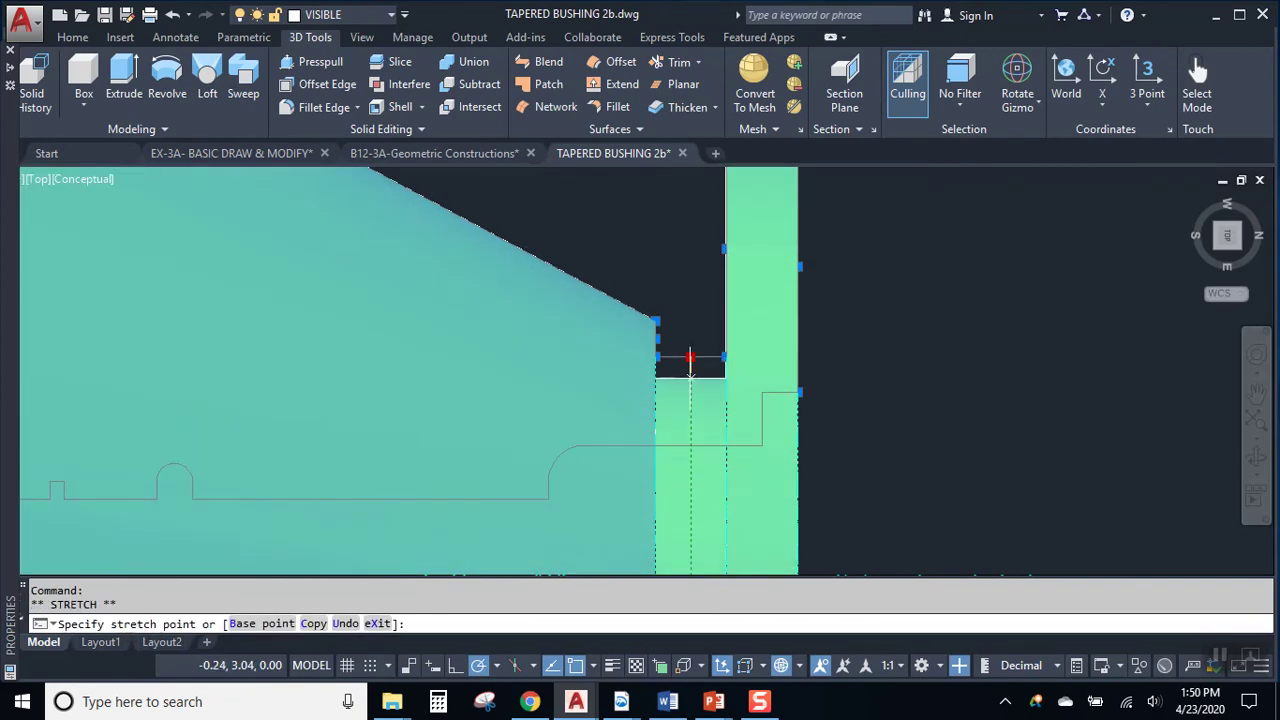
left_click(688, 396)
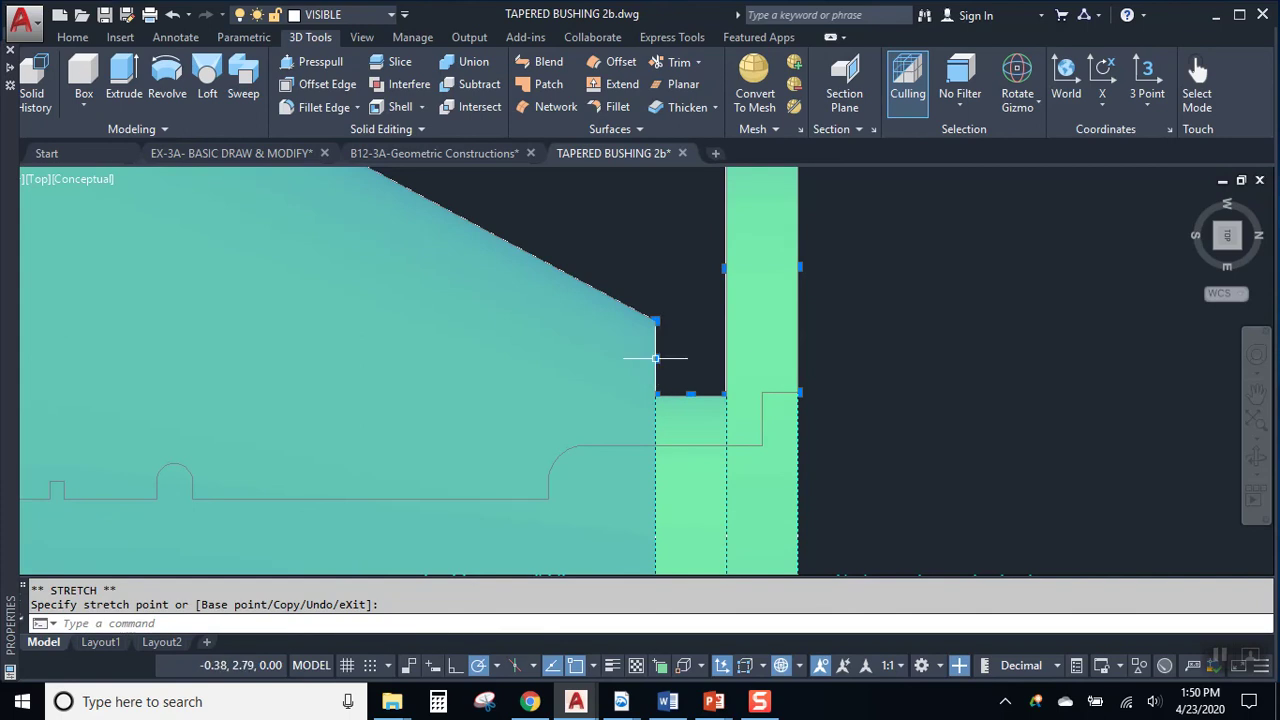
Step: Stretch the taper's shoulder face away from the flange to widen the neck groove, and clear the selection
left_click(657, 357)
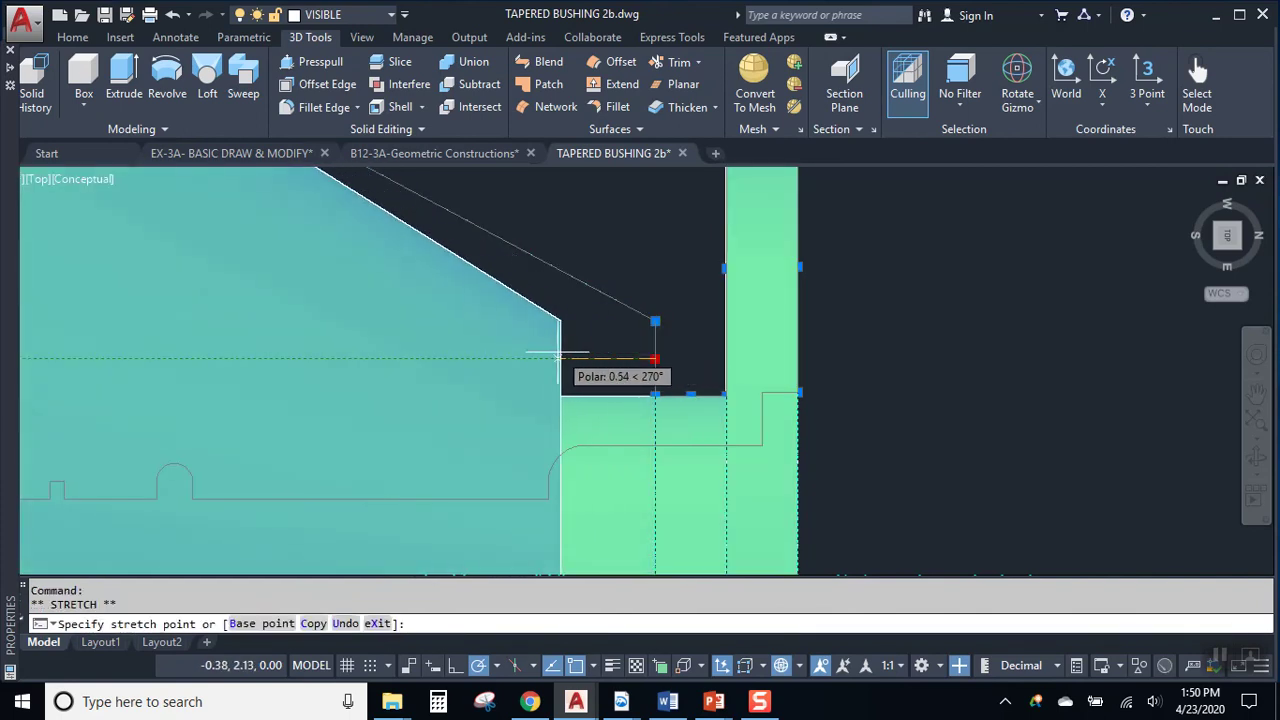
left_click(600, 358)
scroll(600, 400, "down", 5)
scroll(665, 405, "up", 3)
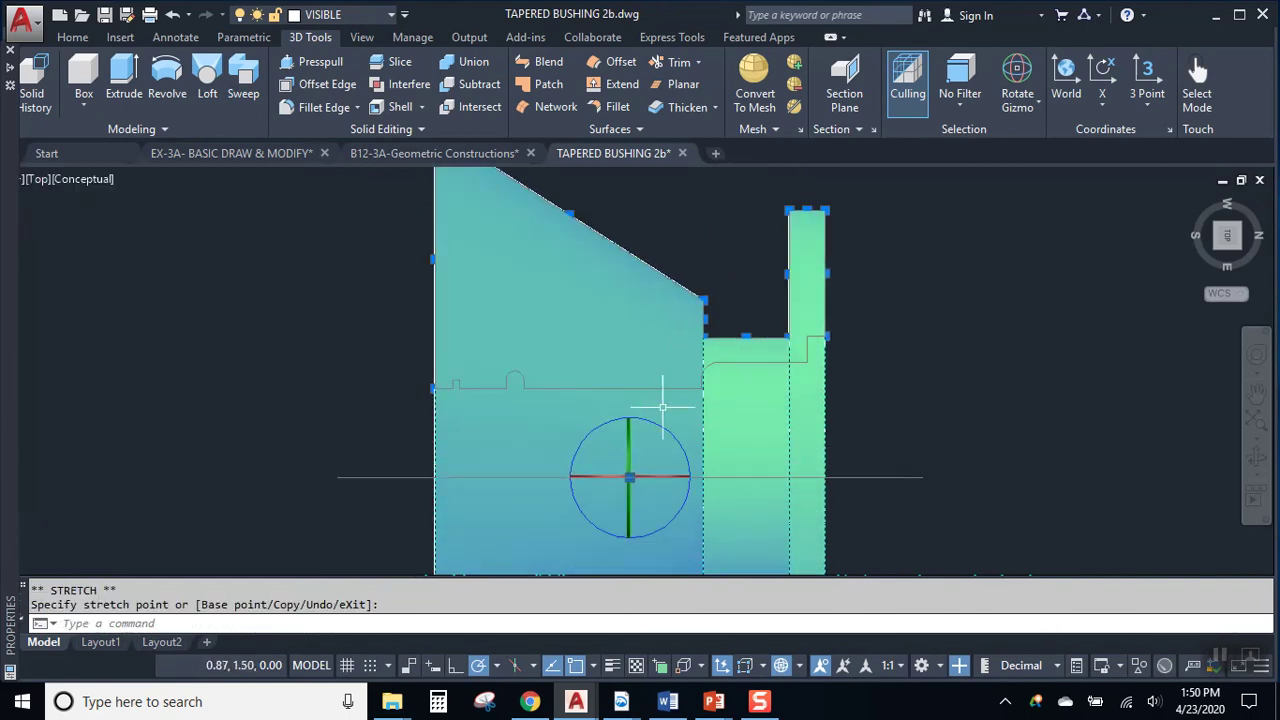
key("Escape")
key("Escape")
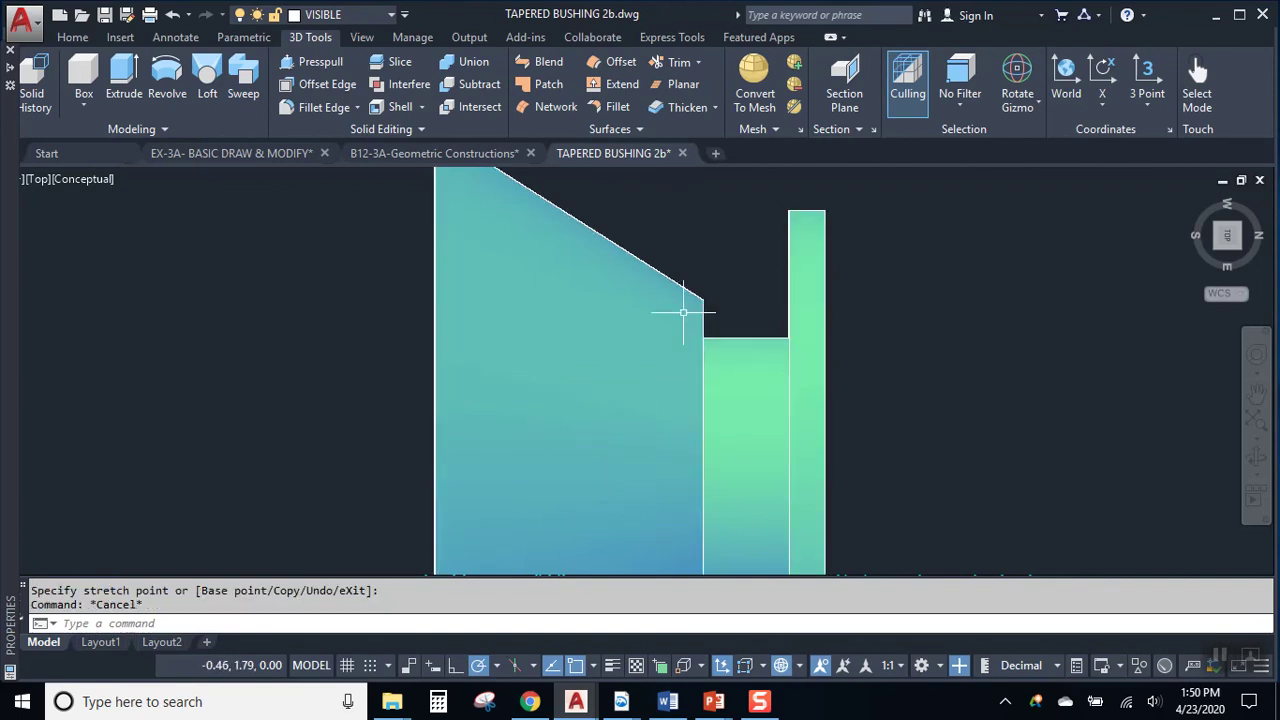
Step: Select the bushing, try to select its round inner groove, and set the visual style to 2D Wireframe
left_click(740, 273)
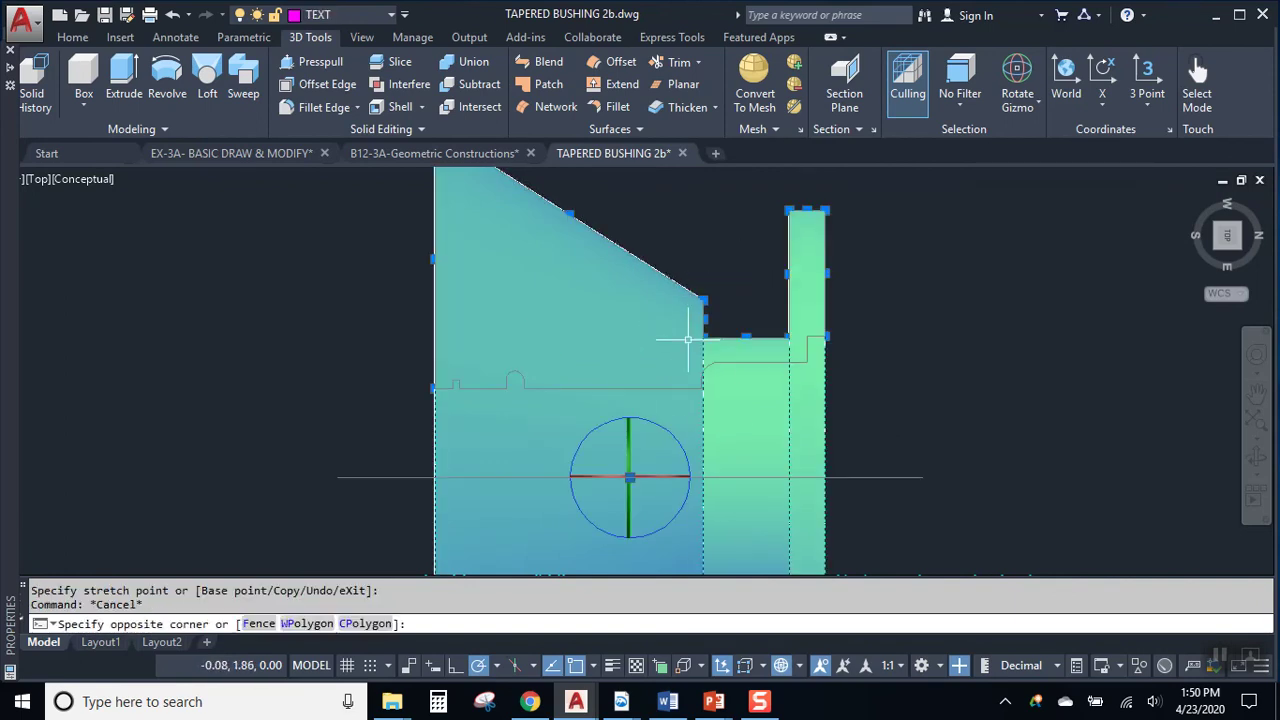
scroll(503, 400, "up", 6)
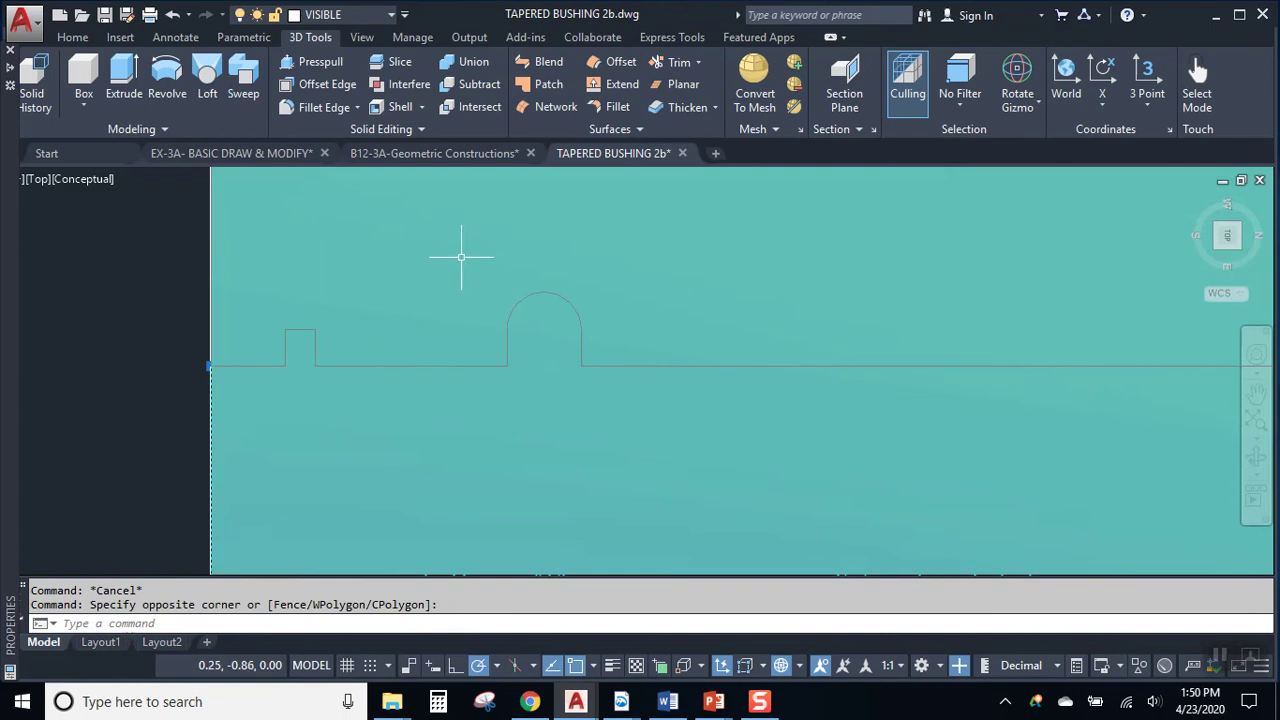
left_click(620, 411)
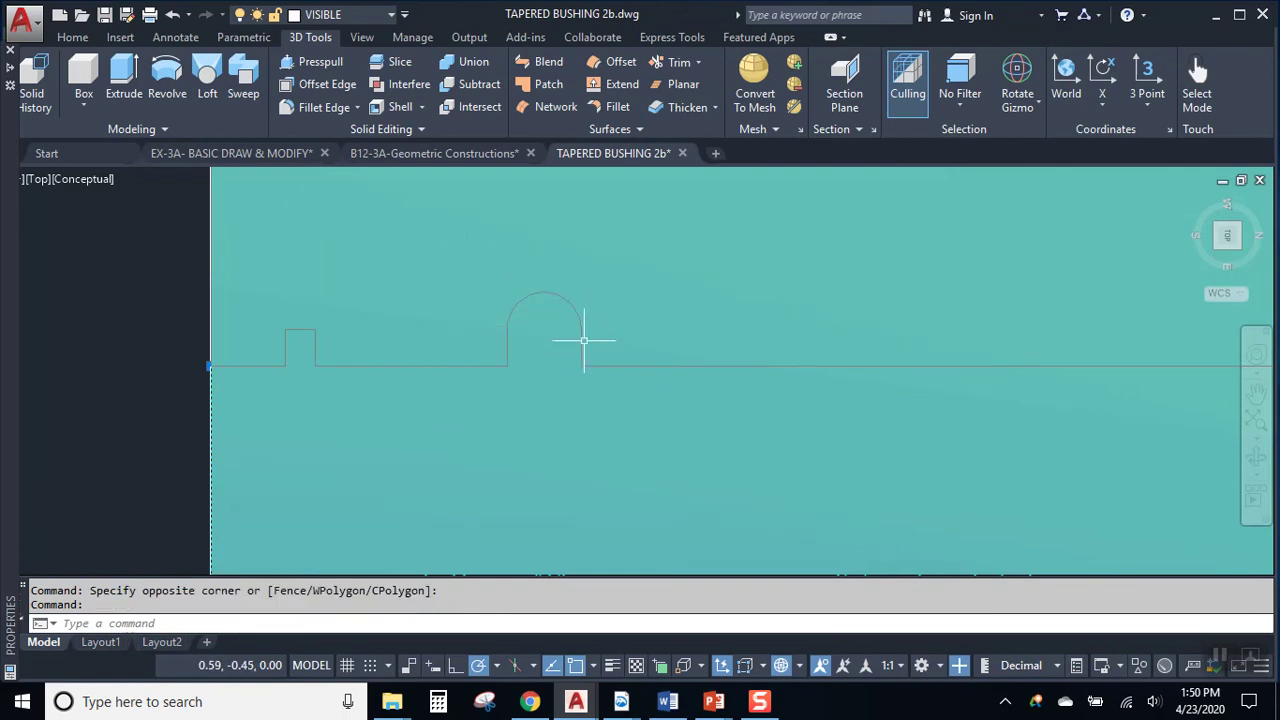
mouse_move(571, 367)
left_click(458, 229)
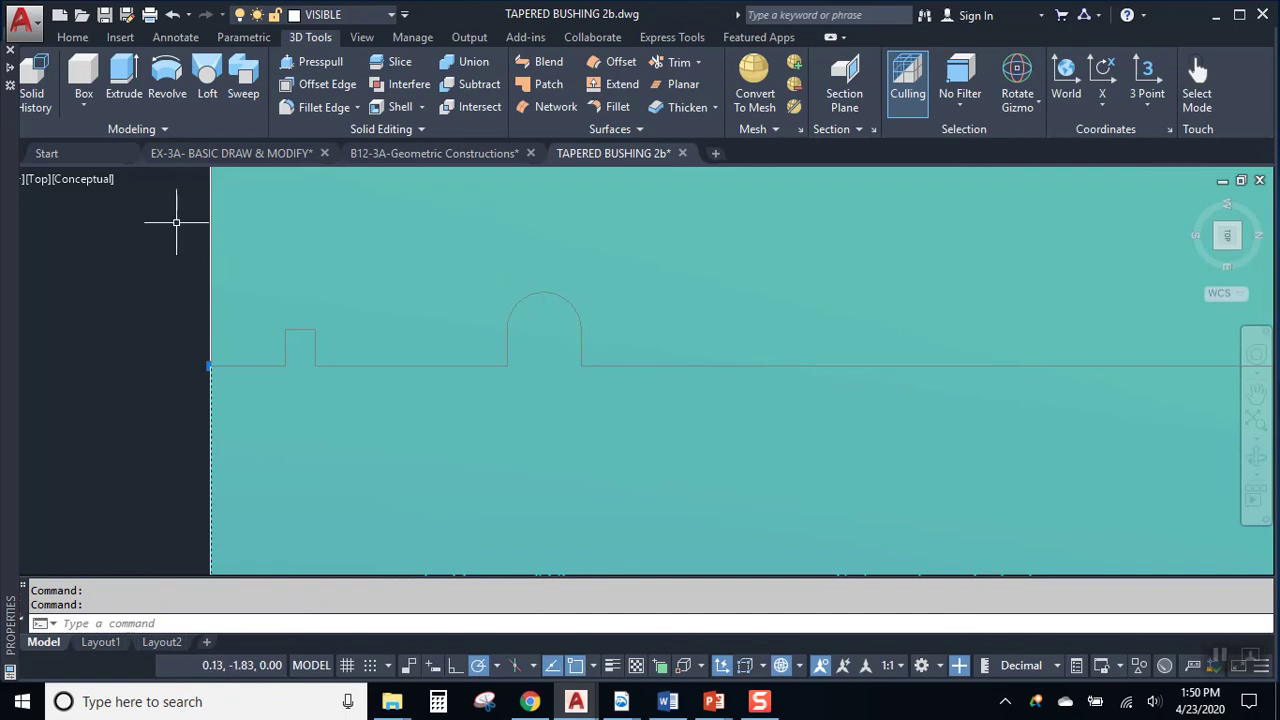
left_click(100, 179)
left_click(145, 226)
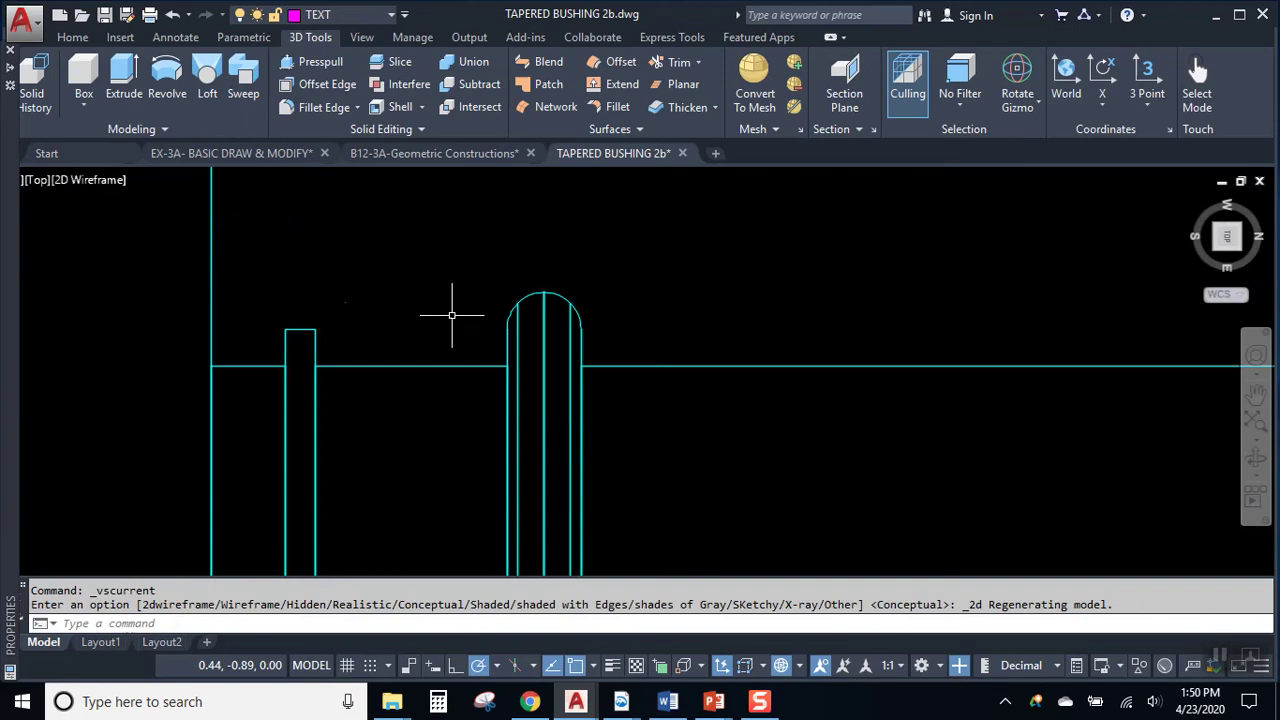
Step: Try to pick only the bushing's round inner groove with a selection window around it
left_click(462, 248)
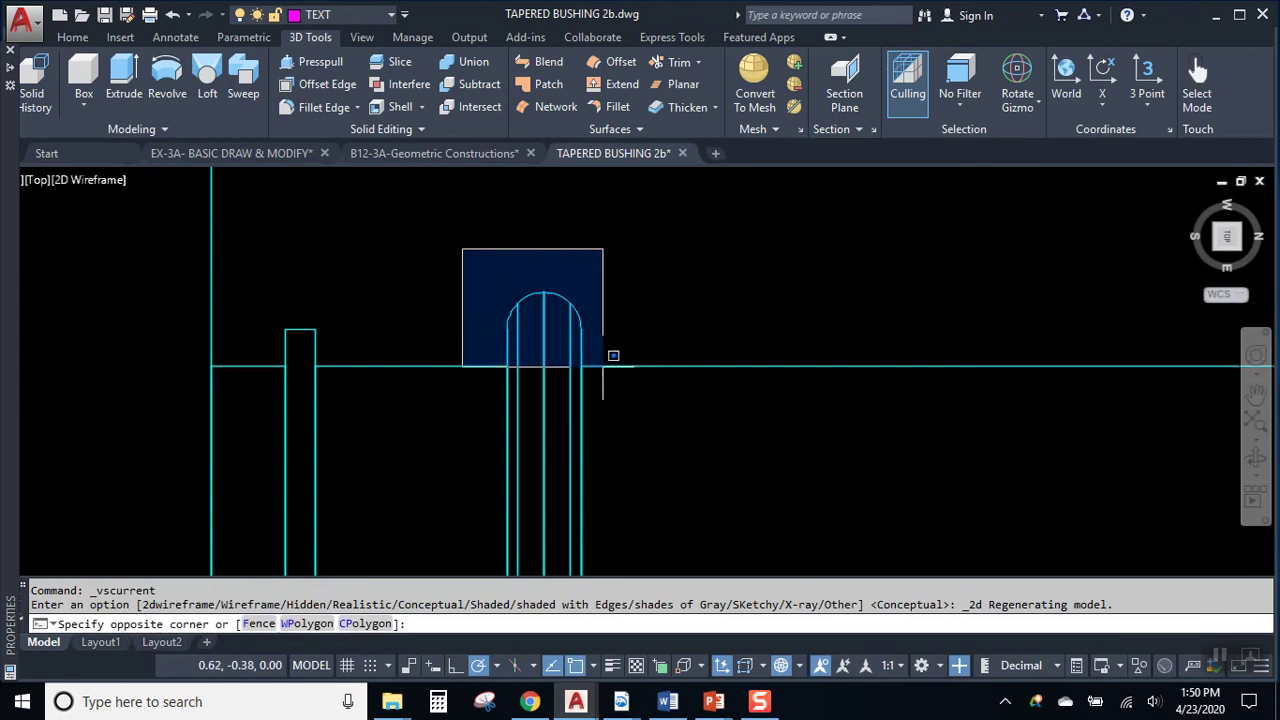
left_click(604, 362)
left_click(460, 245)
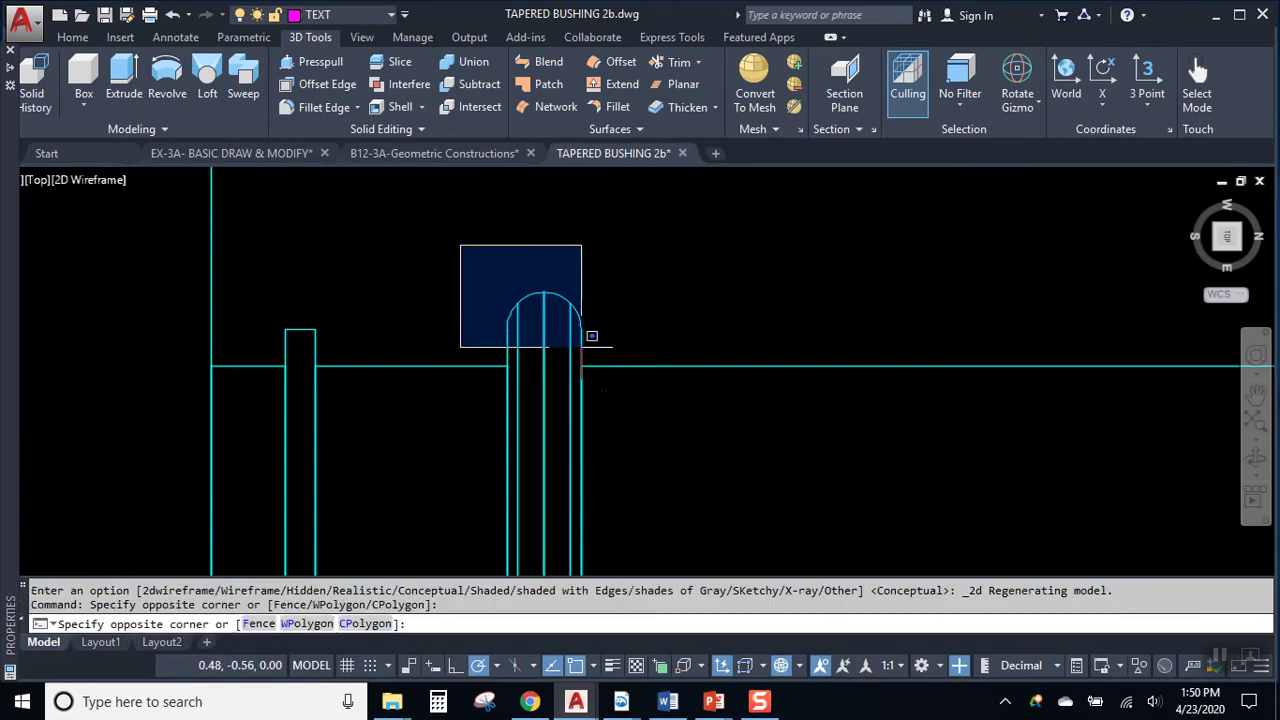
scroll(548, 292, "down", 4)
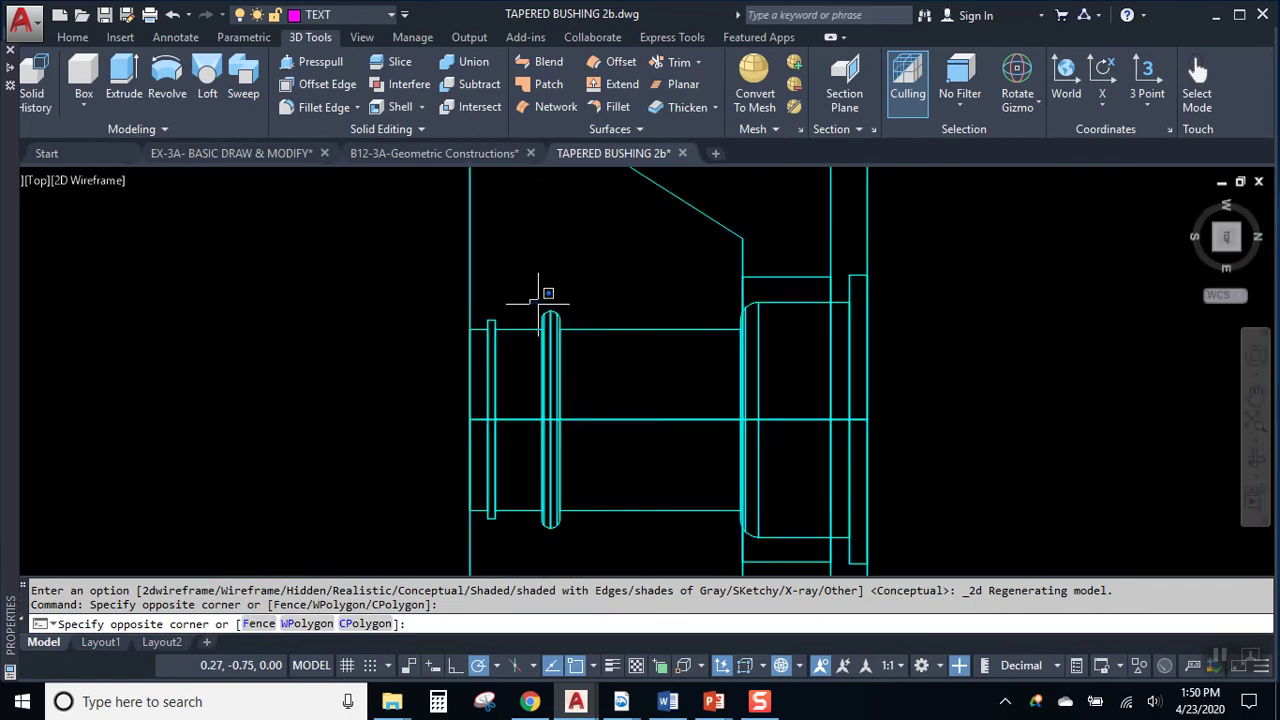
scroll(524, 290, "down", 2)
left_click(509, 263)
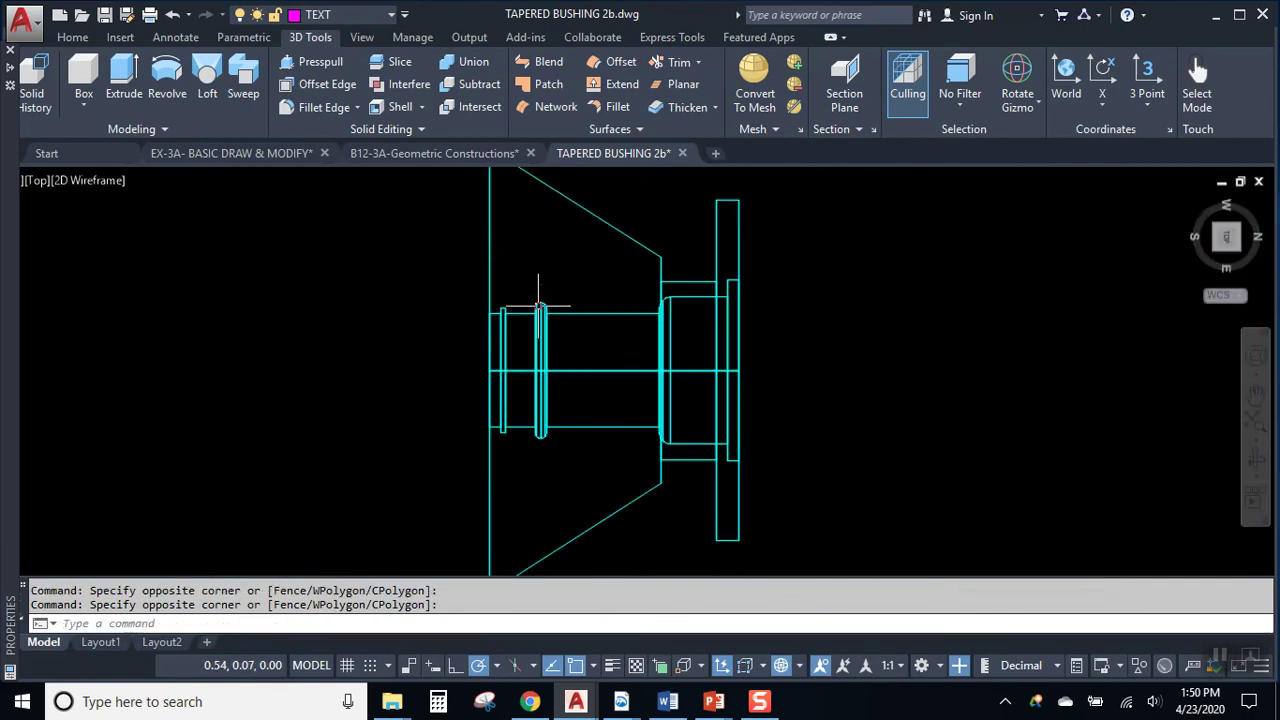
Step: Select the bushing and stretch the round inner groove's flange-side wall toward the flange
scroll(555, 305, "up", 5)
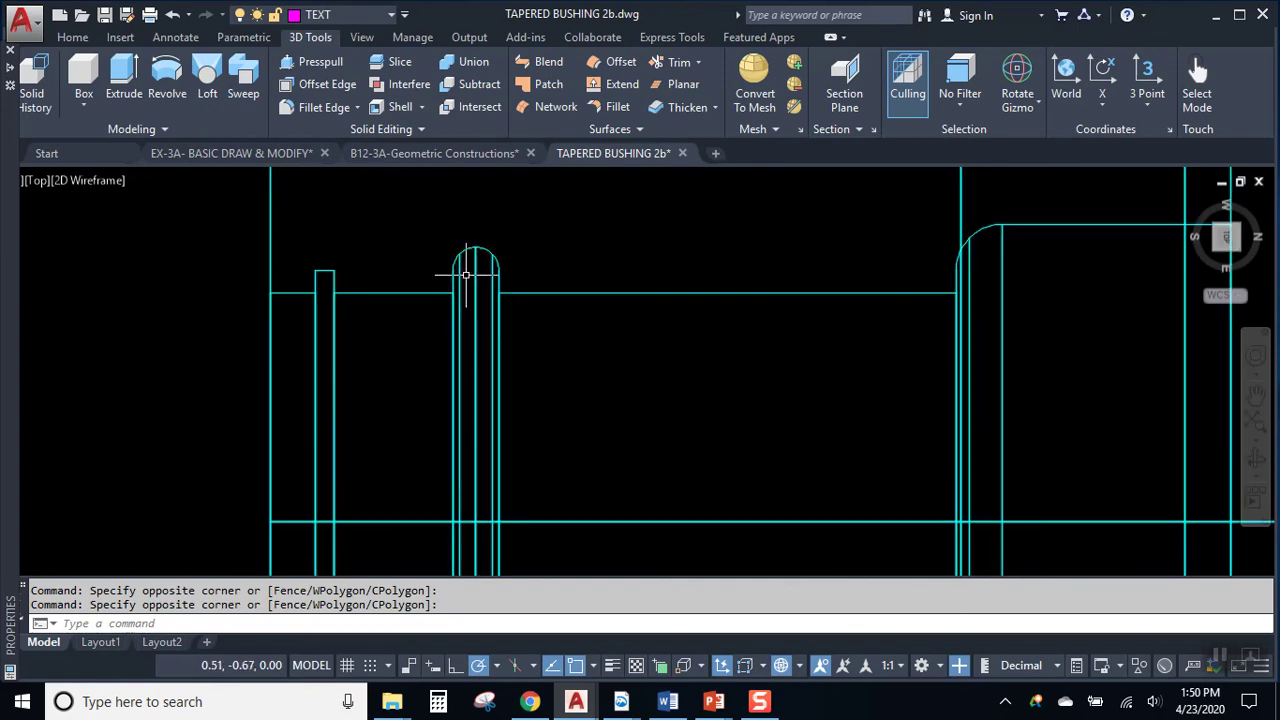
left_click(537, 295)
scroll(524, 288, "up", 5)
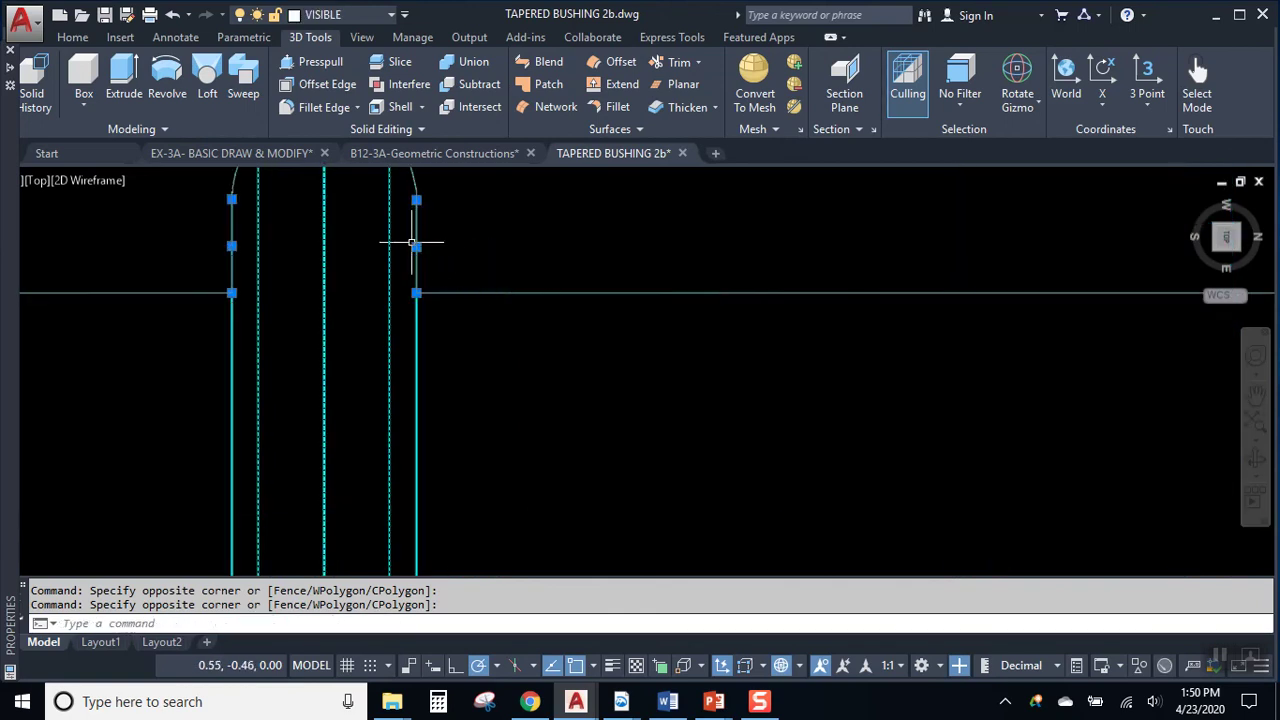
left_click(416, 246)
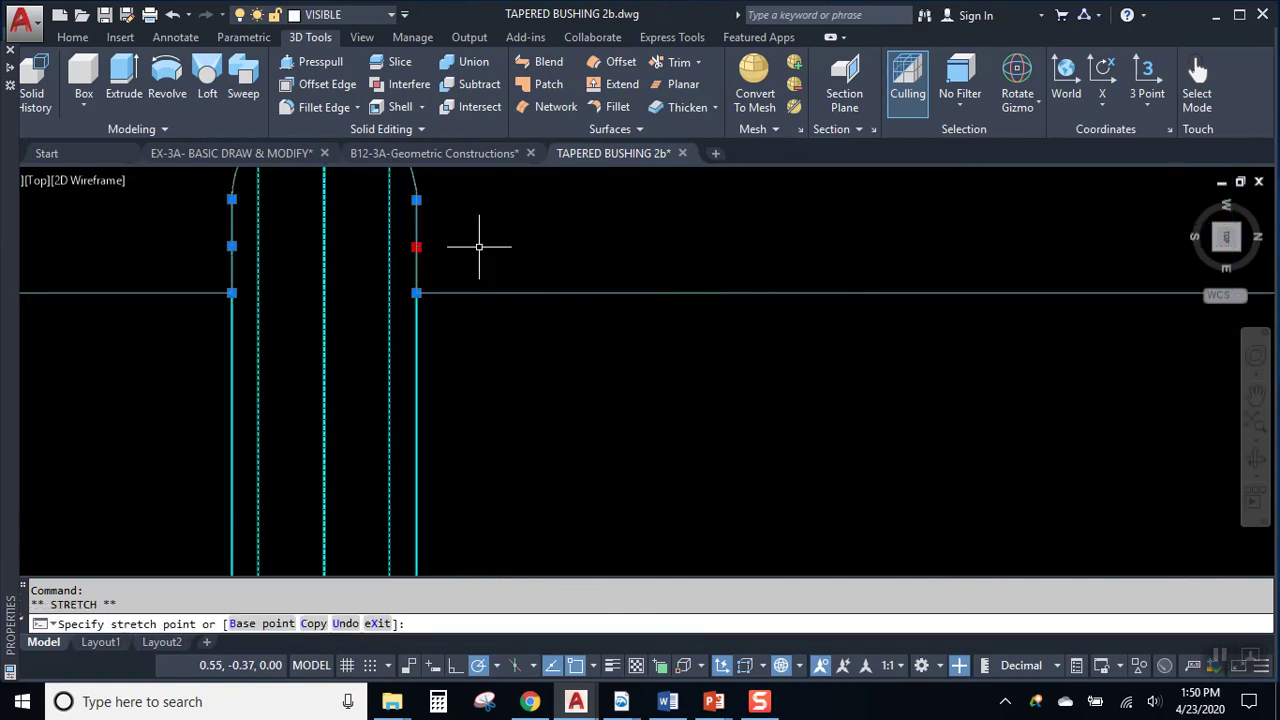
scroll(497, 288, "down", 4)
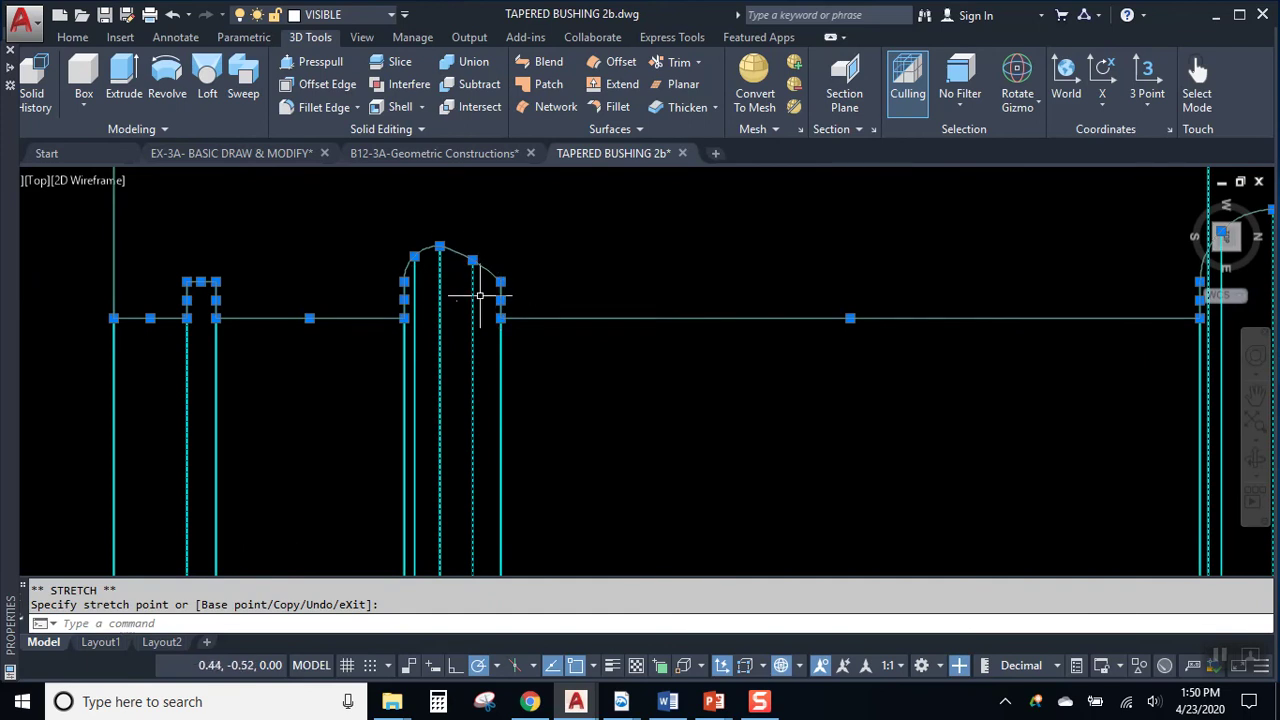
Step: Undo the round groove wall stretch and set the visual style back to Conceptual
left_click(175, 17)
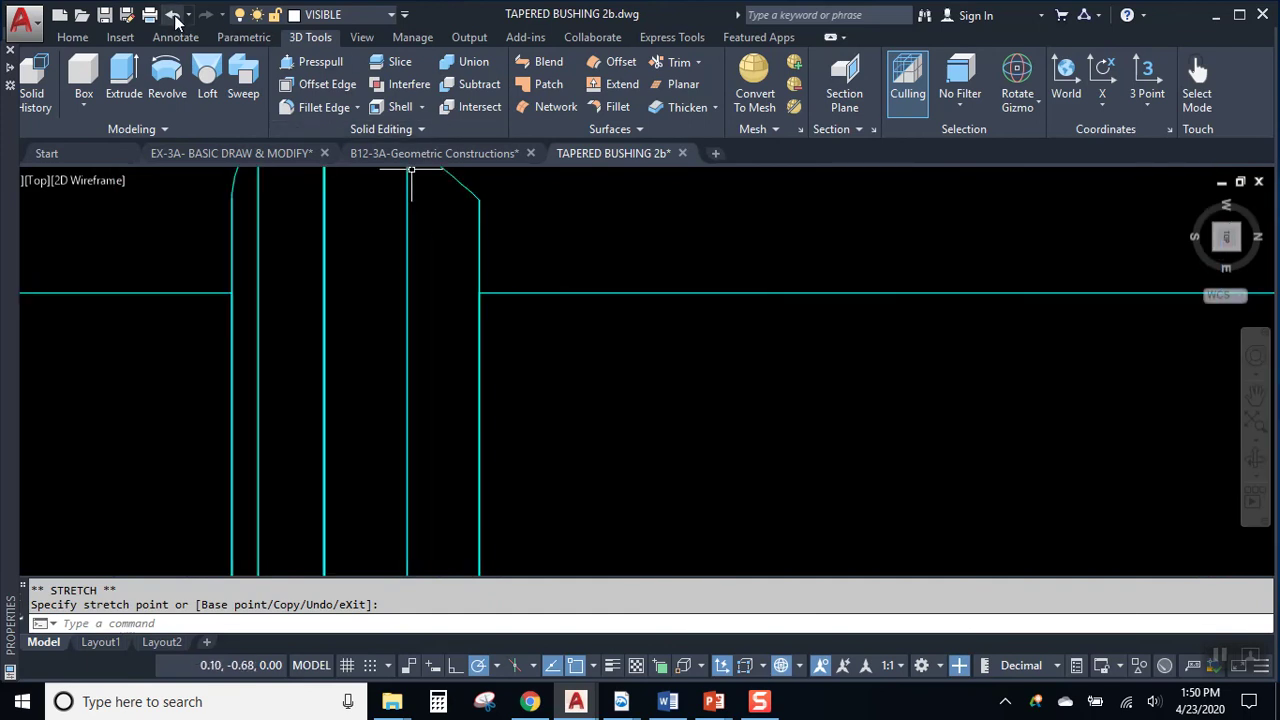
scroll(625, 271, "down", 6)
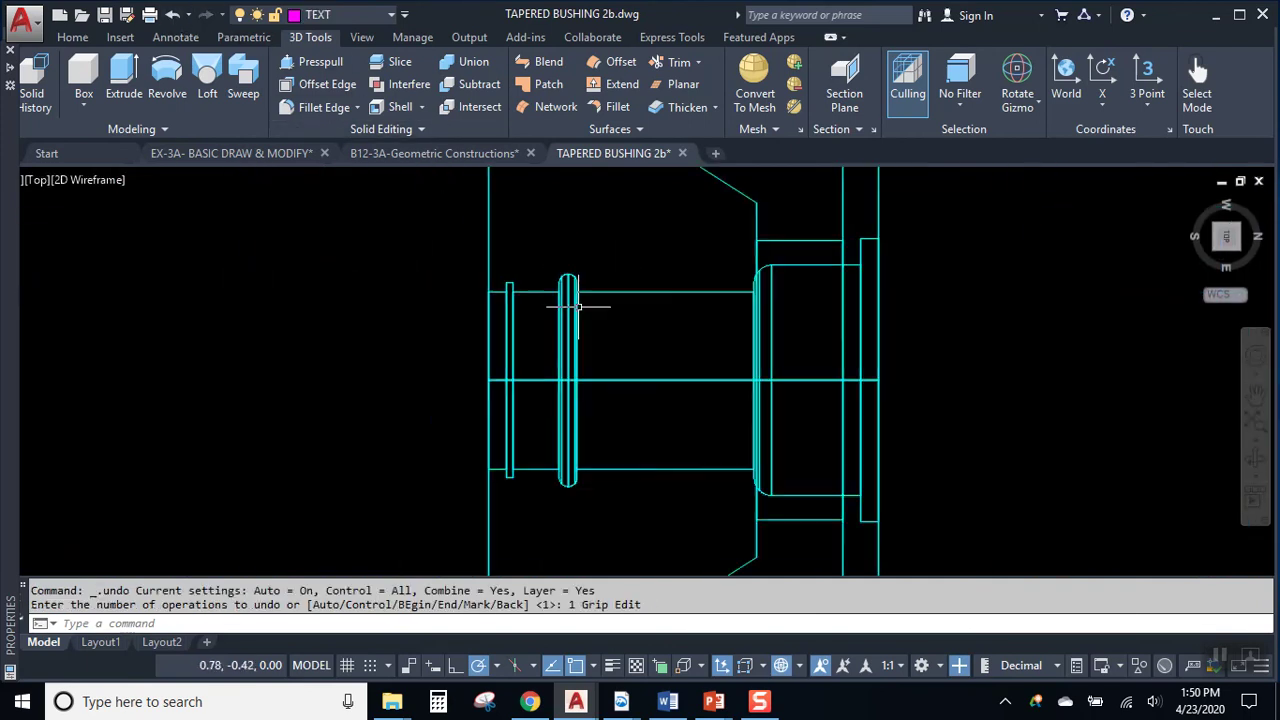
scroll(602, 272, "down", 4)
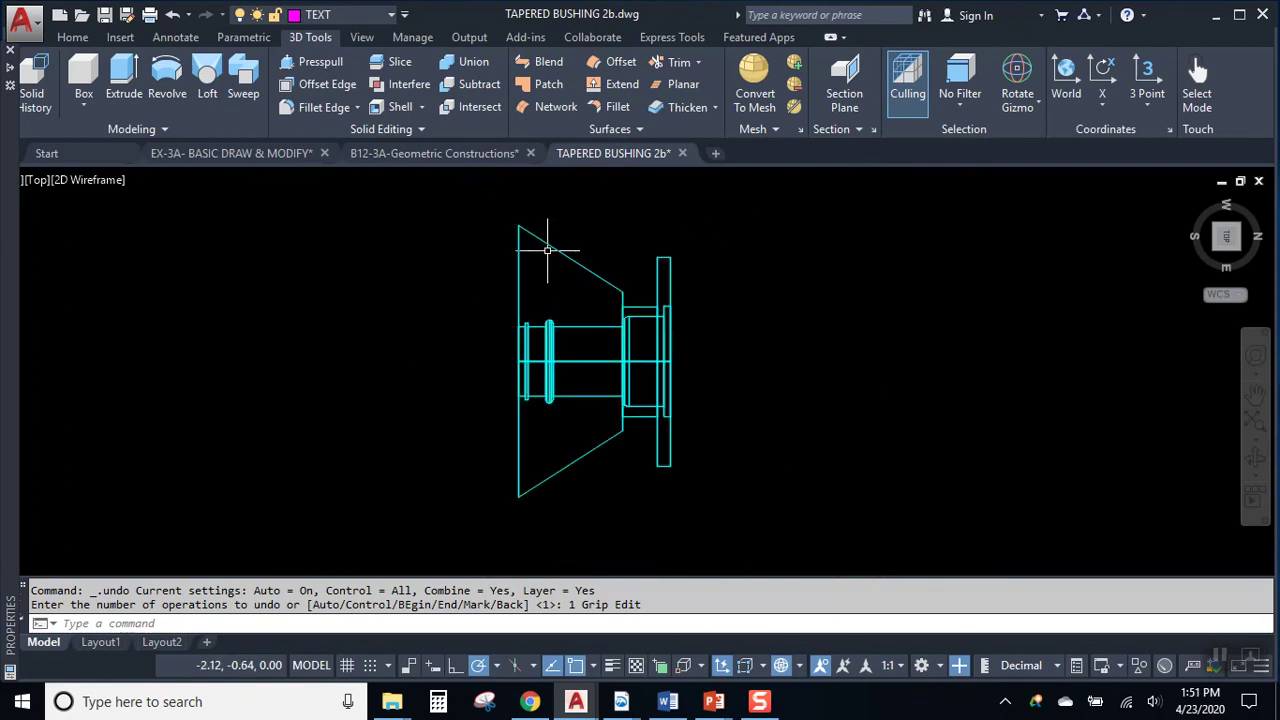
left_click(102, 184)
left_click(140, 248)
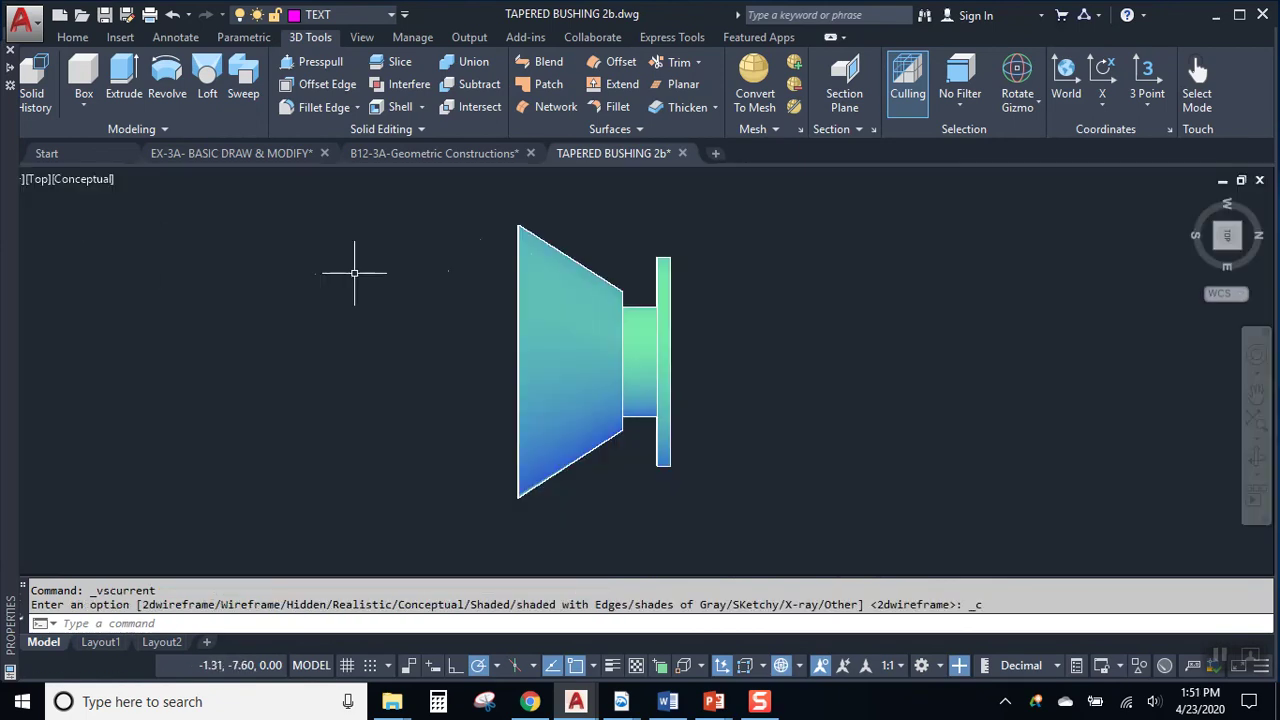
Step: Select the bushing and stretch the outer corner of the end opposite the flange inward, leaving a sloped edge at that end
left_click(540, 223)
left_click(491, 263)
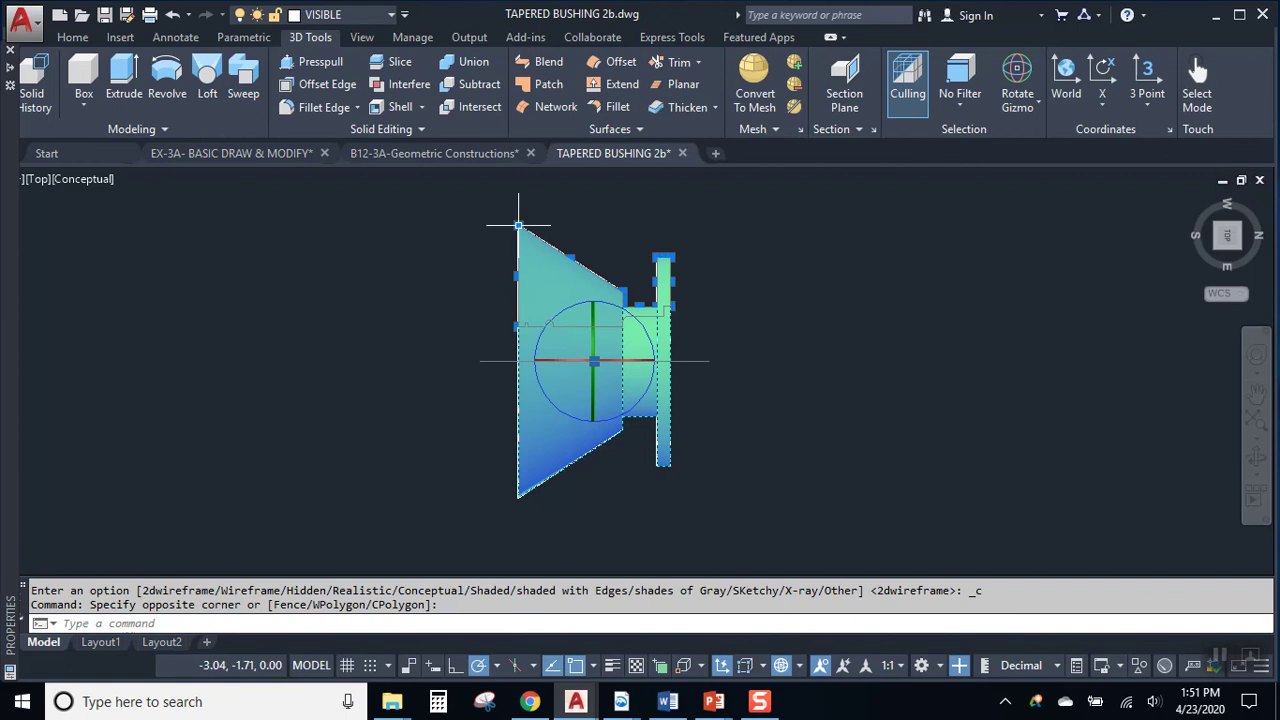
left_click(518, 226)
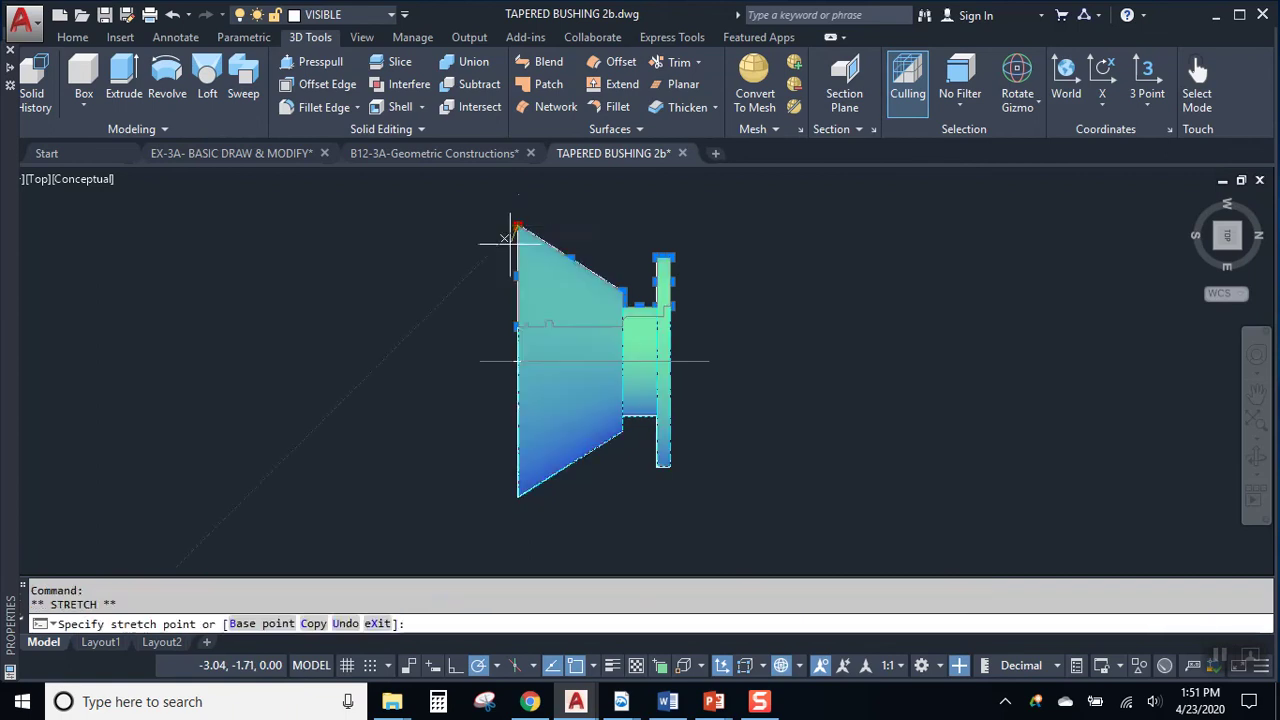
left_click(517, 326)
left_click(517, 224)
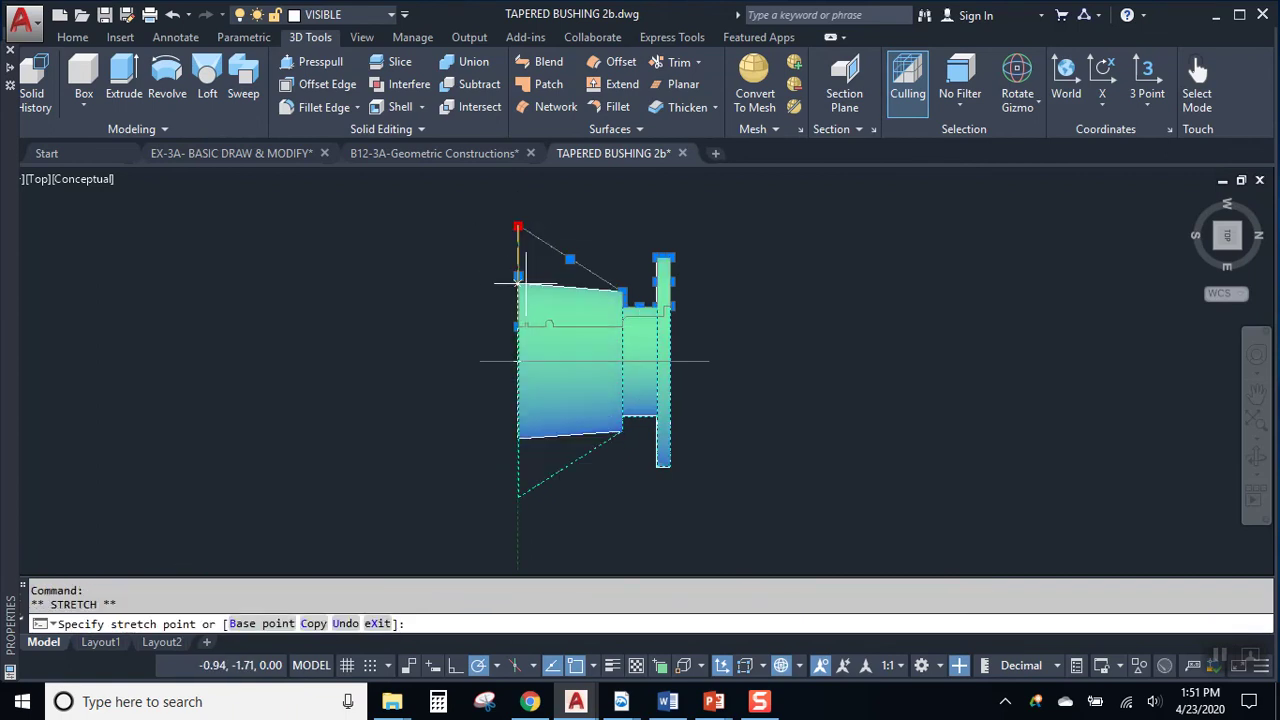
scroll(636, 335, "up", 6)
middle_click_drag(590, 359, 662, 377)
key("Escape")
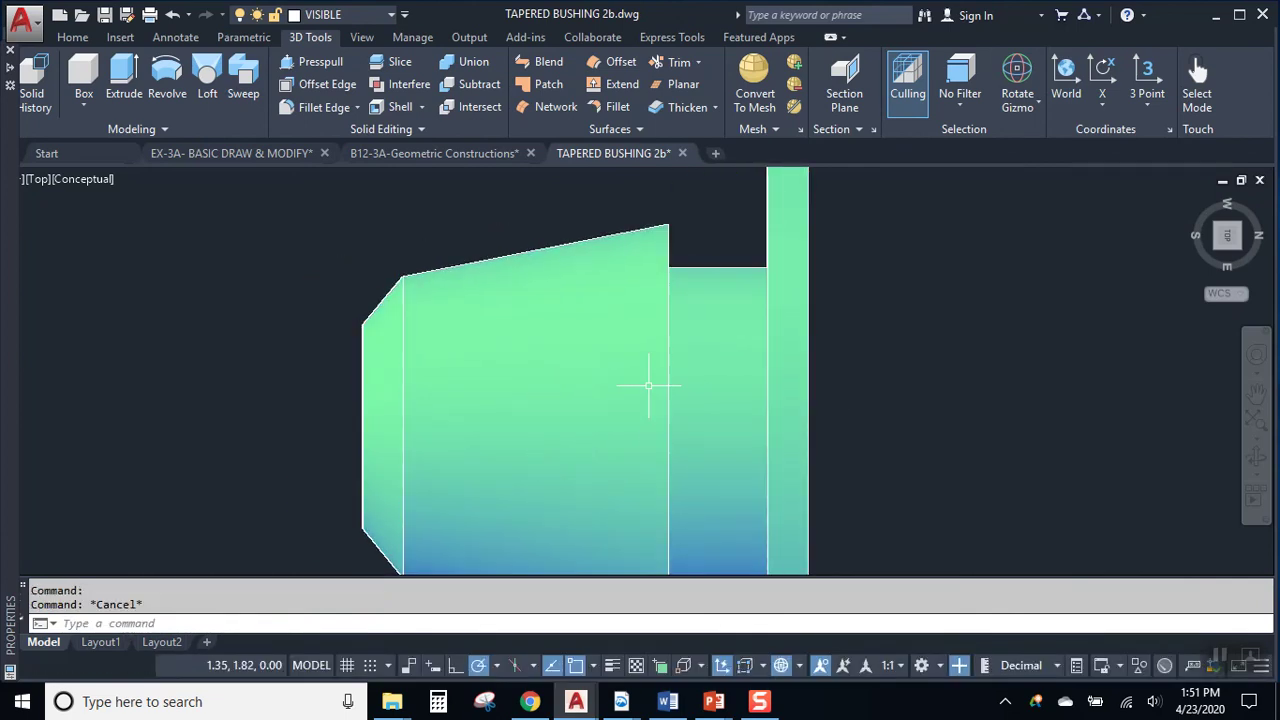
Step: Select the bushing, try to reach its bore edges with a crossing selection, and set the visual style to 2D Wireframe
left_click(707, 210)
left_click(687, 300)
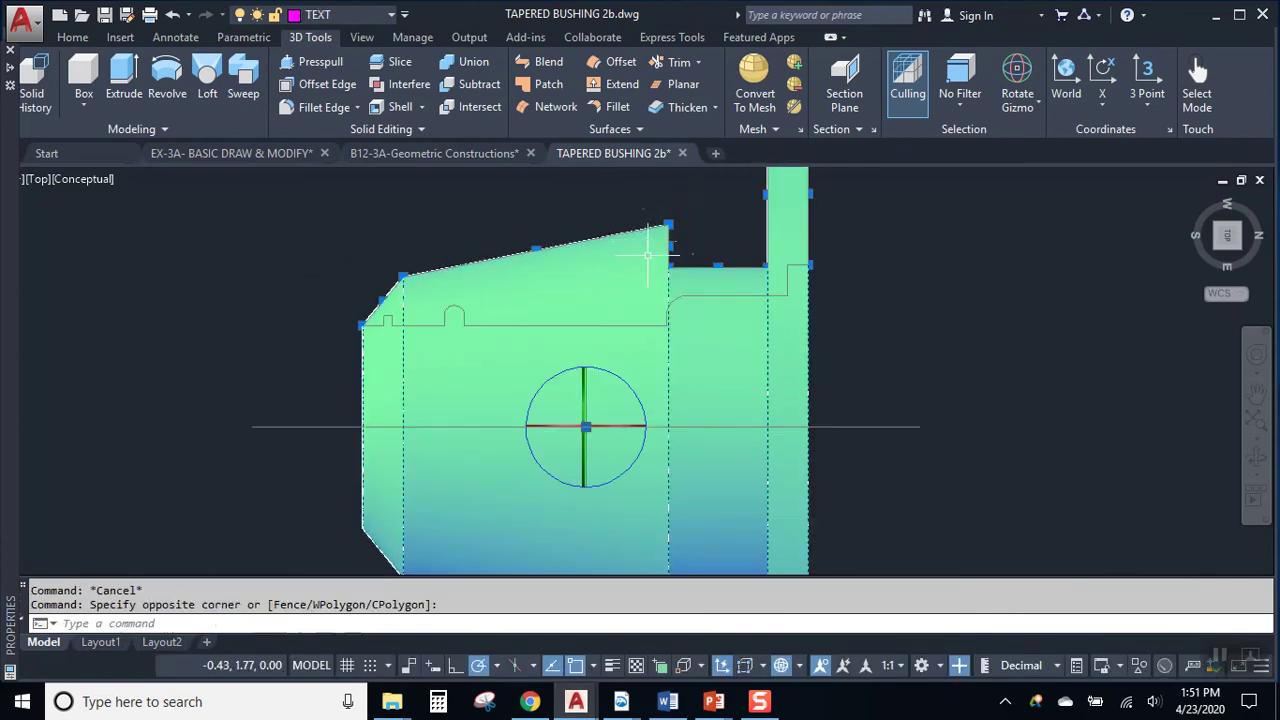
left_click(883, 337)
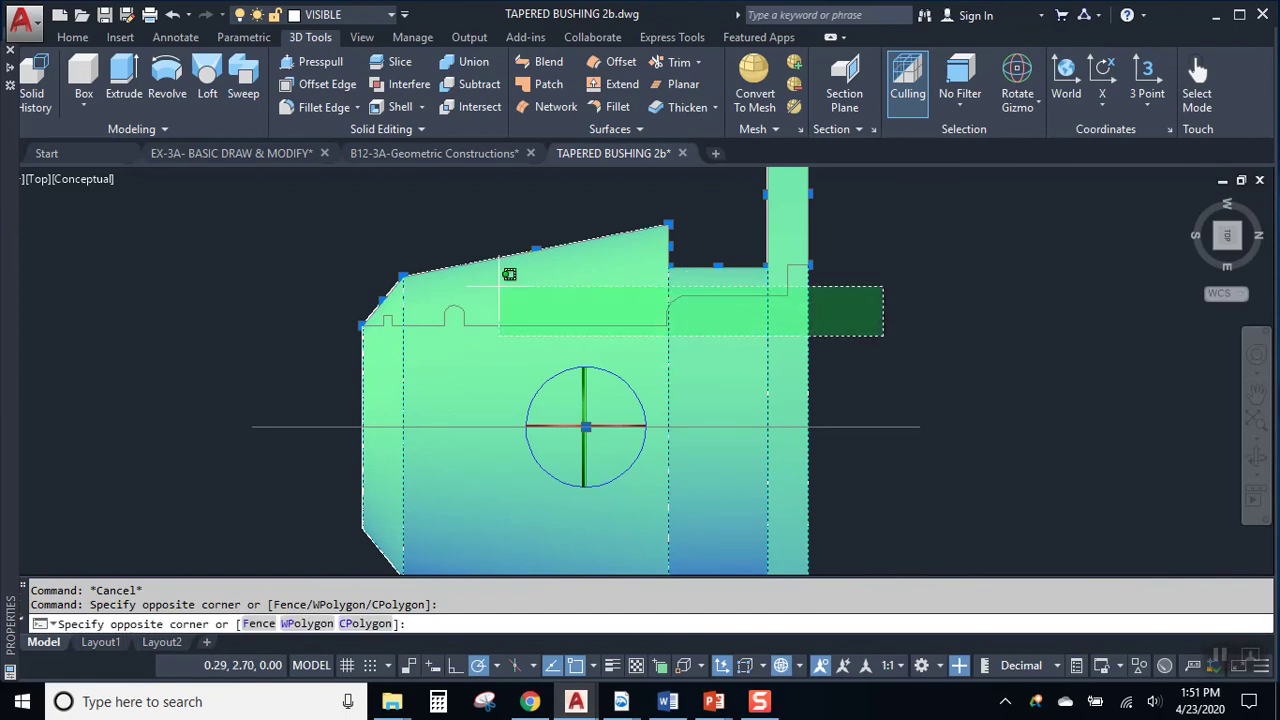
left_click(340, 225)
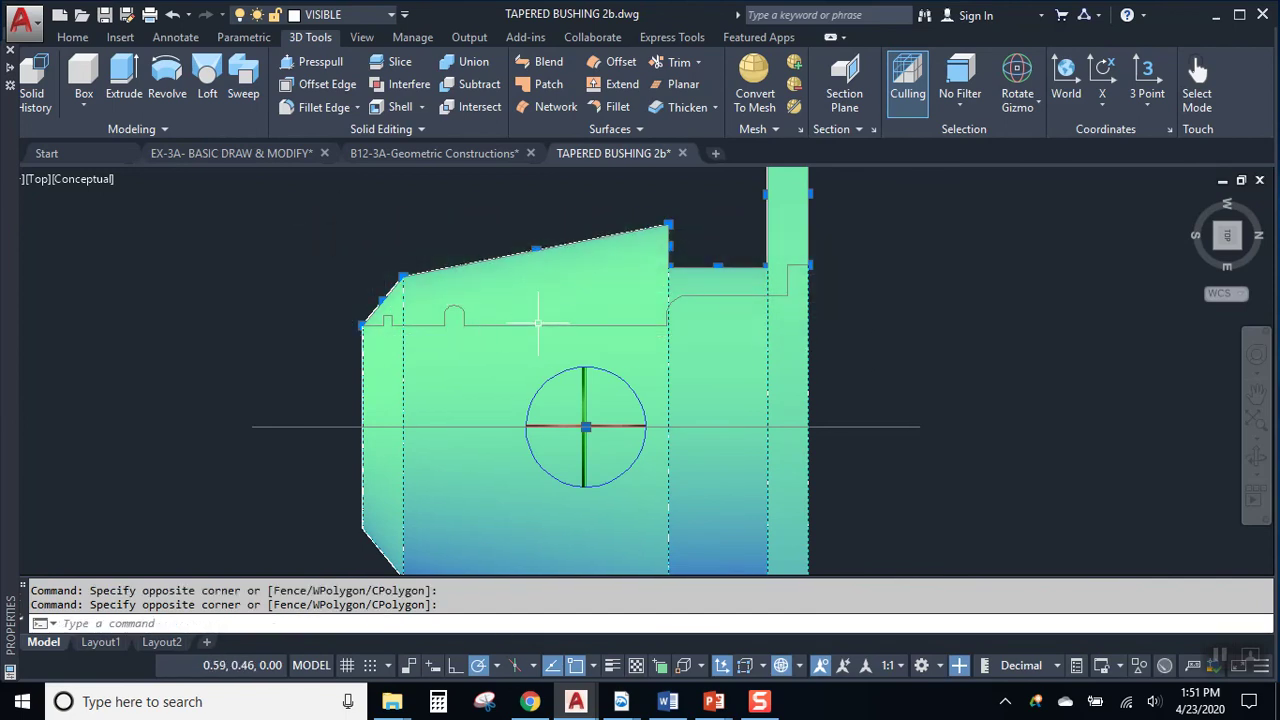
left_click(102, 181)
left_click(150, 224)
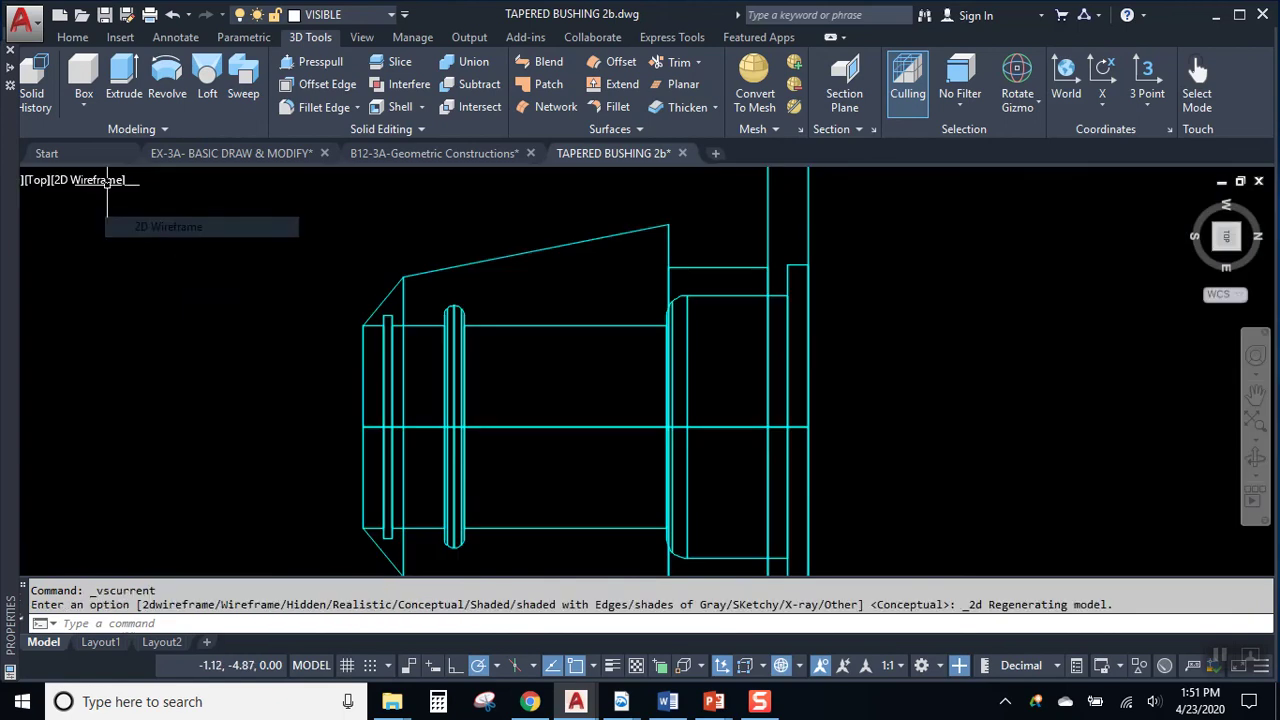
Step: Select the bushing and stretch the bore wall between the round groove and the counterbore inward toward the centreline
left_click(580, 320)
left_click(551, 341)
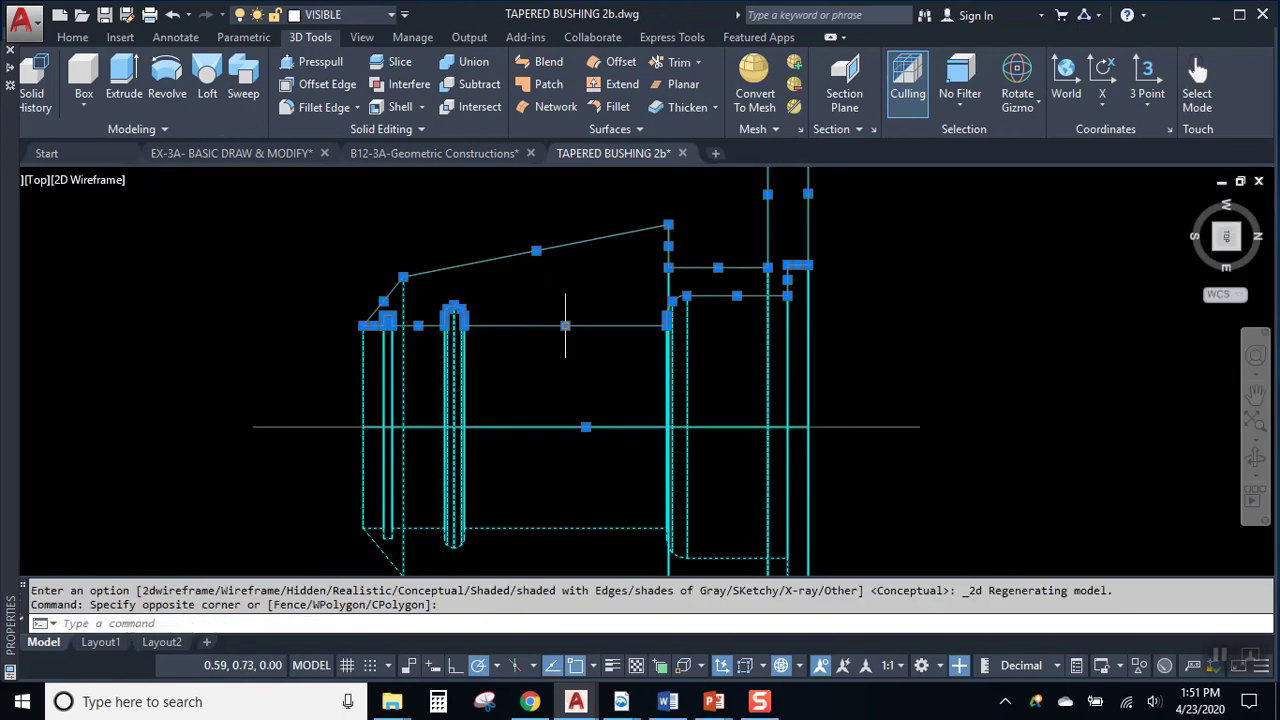
left_click(563, 325)
left_click(563, 370)
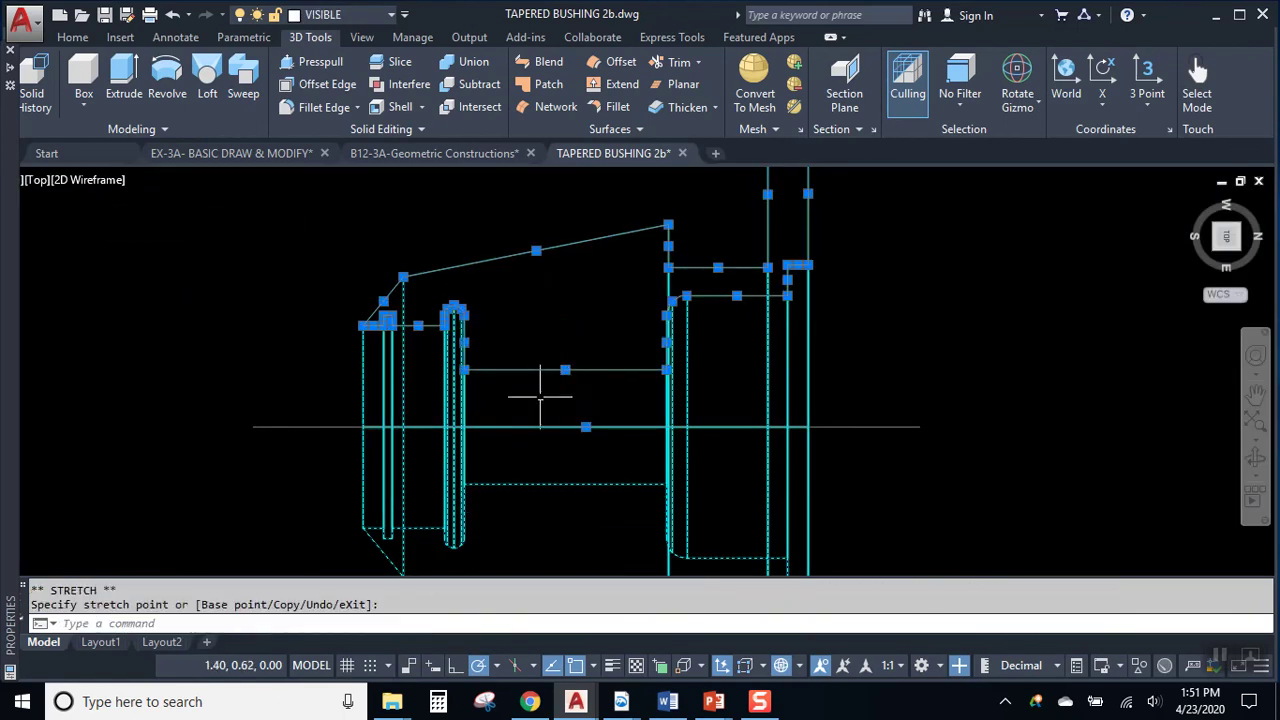
middle_click_drag(624, 395, 625, 337)
scroll(575, 398, "down", 2)
middle_click_drag(568, 400, 646, 380)
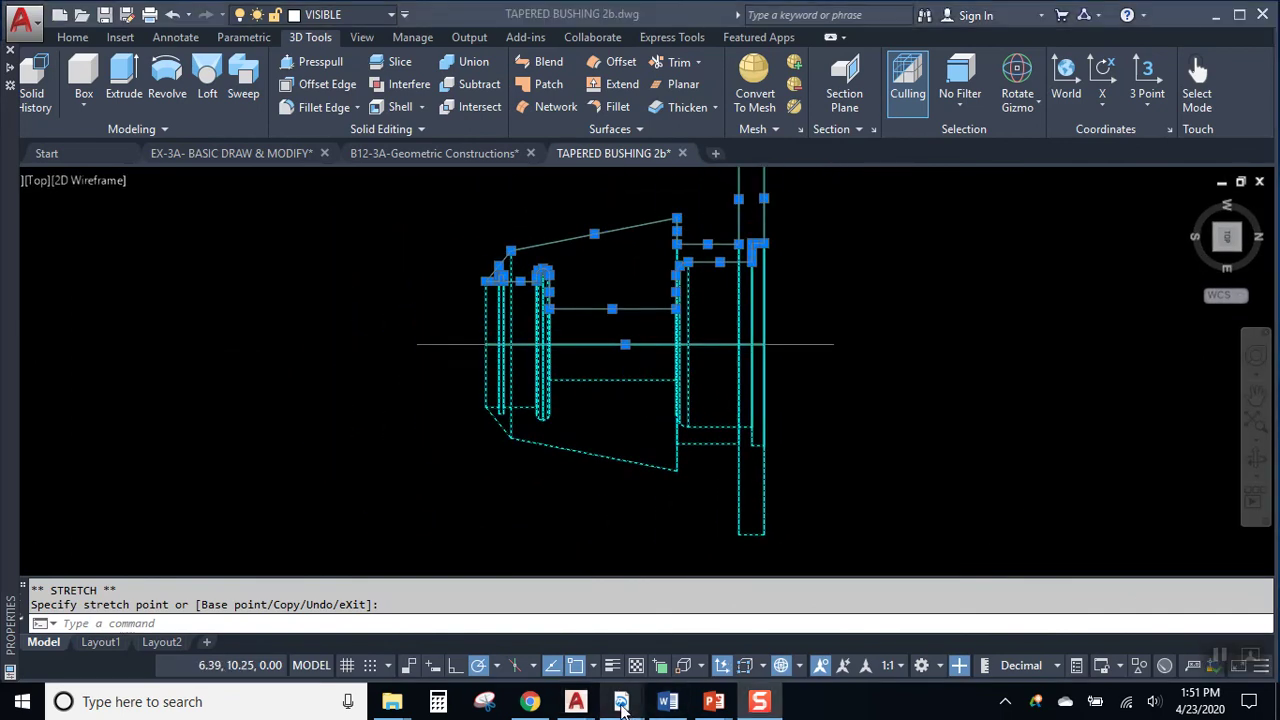
Step: Switch to the class pack PDF in Acrobat Reader and examine the bushing's section A-A and details B and C
mouse_move(621, 705)
left_click(723, 625)
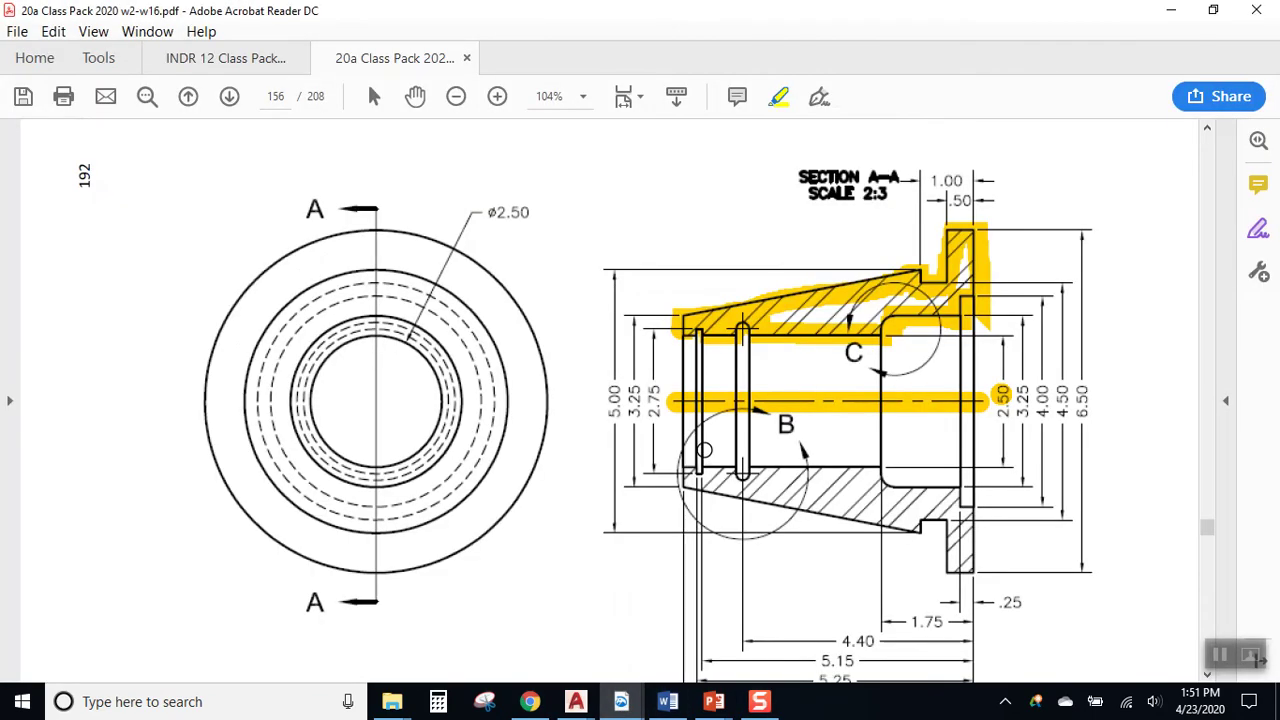
scroll(656, 481, "down", 2)
scroll(656, 481, "down", 5)
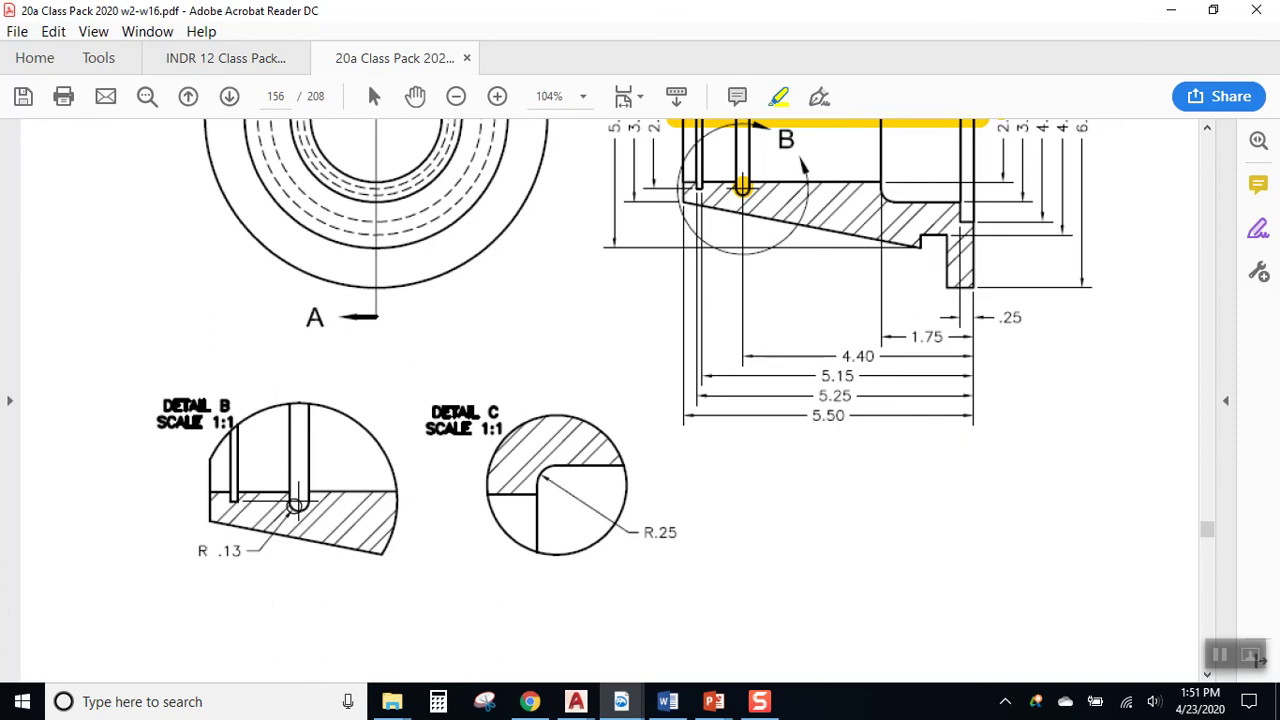
Step: Highlight the strip in detail B from the round groove's centre to just past the narrow groove
left_click(497, 96)
left_click(497, 96)
left_click(497, 96)
left_click(497, 96)
scroll(780, 523, "down", 8)
scroll(815, 590, "down", 8)
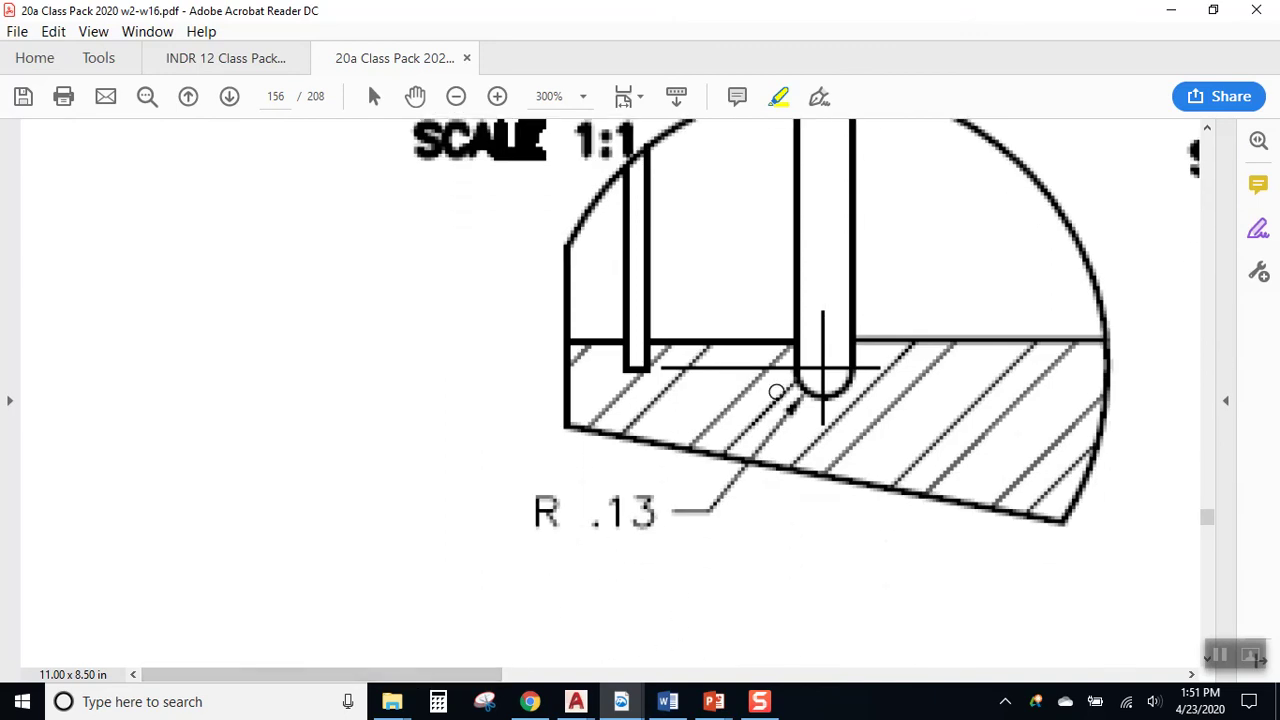
left_click(825, 368)
left_click_drag(825, 368, 606, 367)
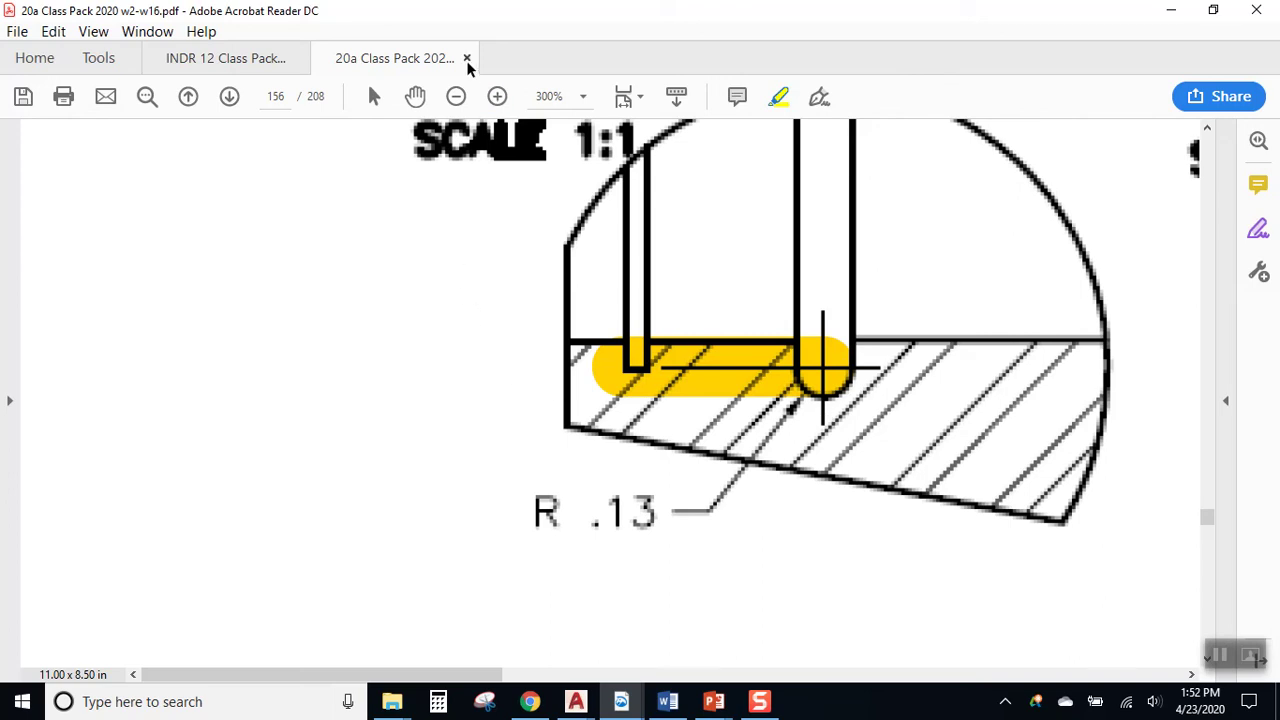
Step: Return to AutoCAD, clear the bushing selection, set the visual style to Conceptual, and inspect the bushing from both ends
left_click(1171, 10)
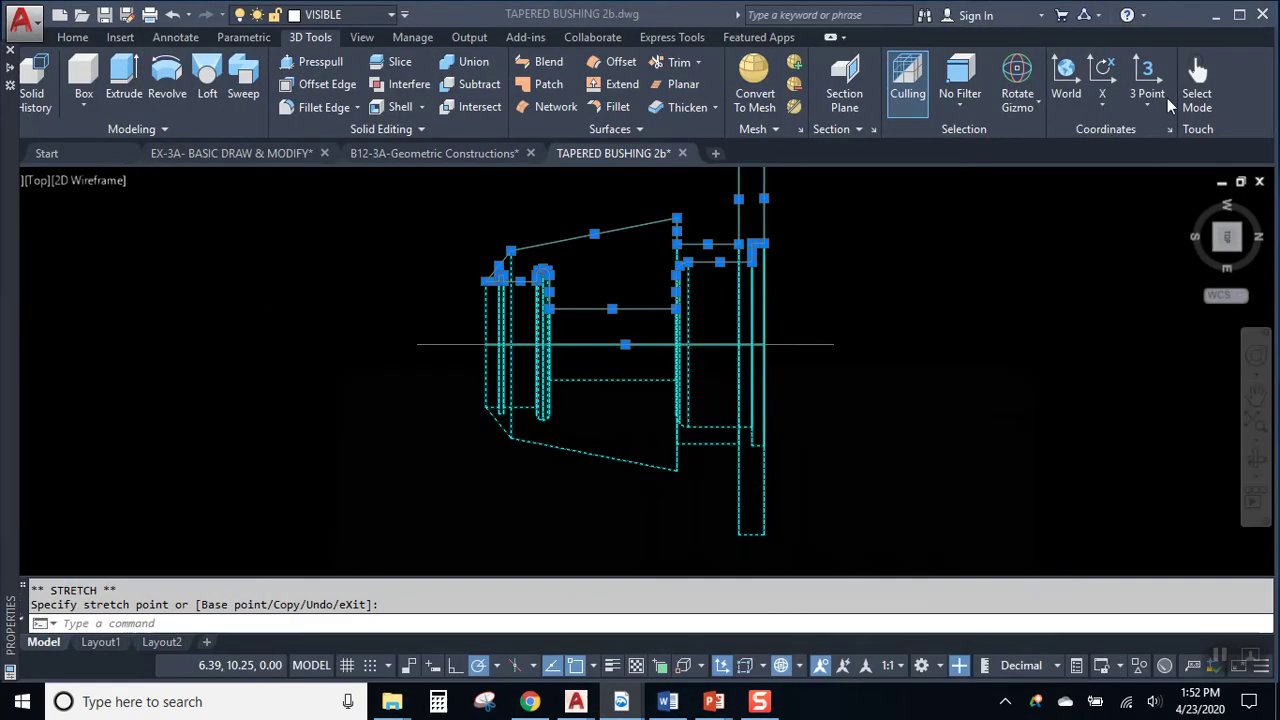
scroll(870, 470, "down", 3)
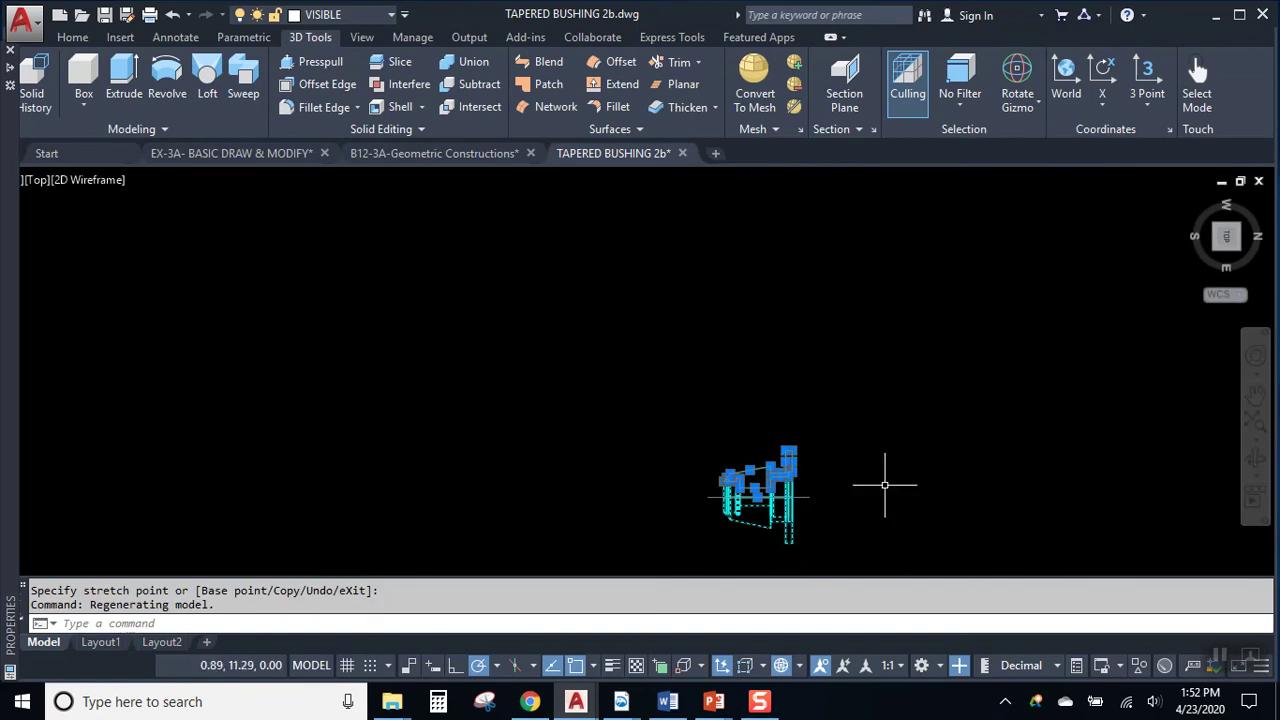
scroll(832, 519, "up", 2)
middle_click(832, 519)
middle_click(832, 519)
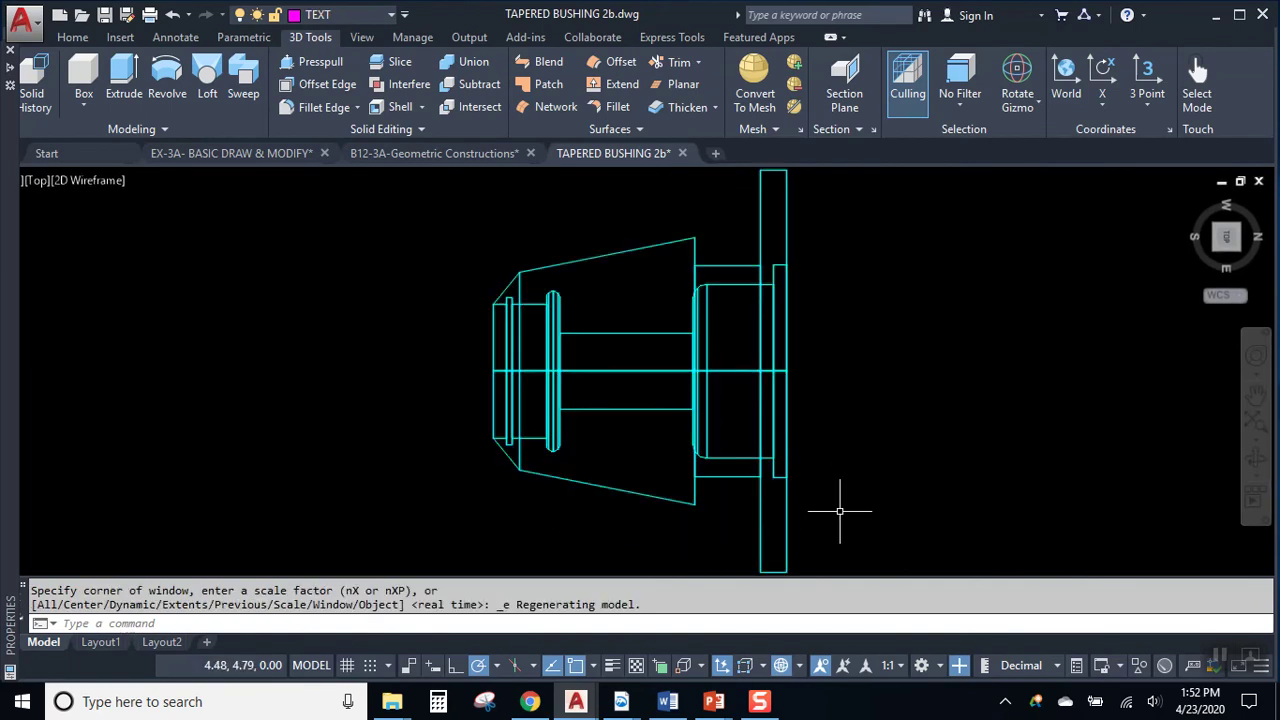
left_click(80, 179)
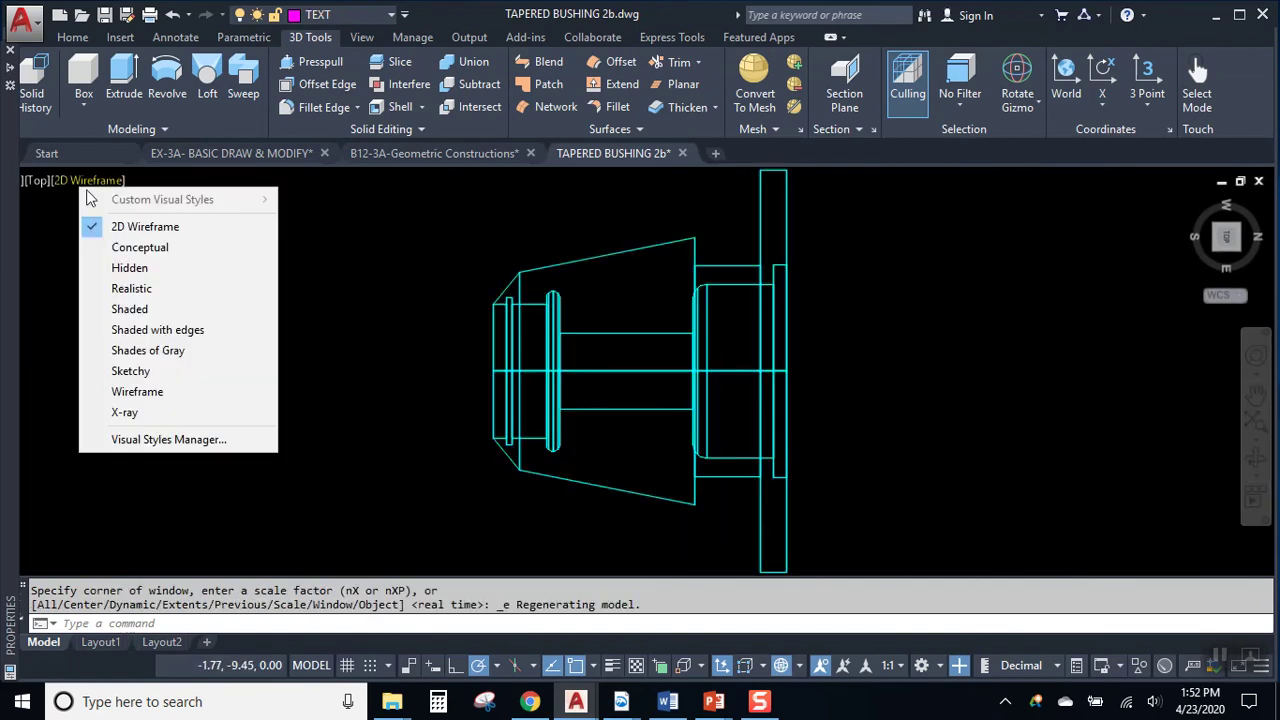
left_click(110, 247)
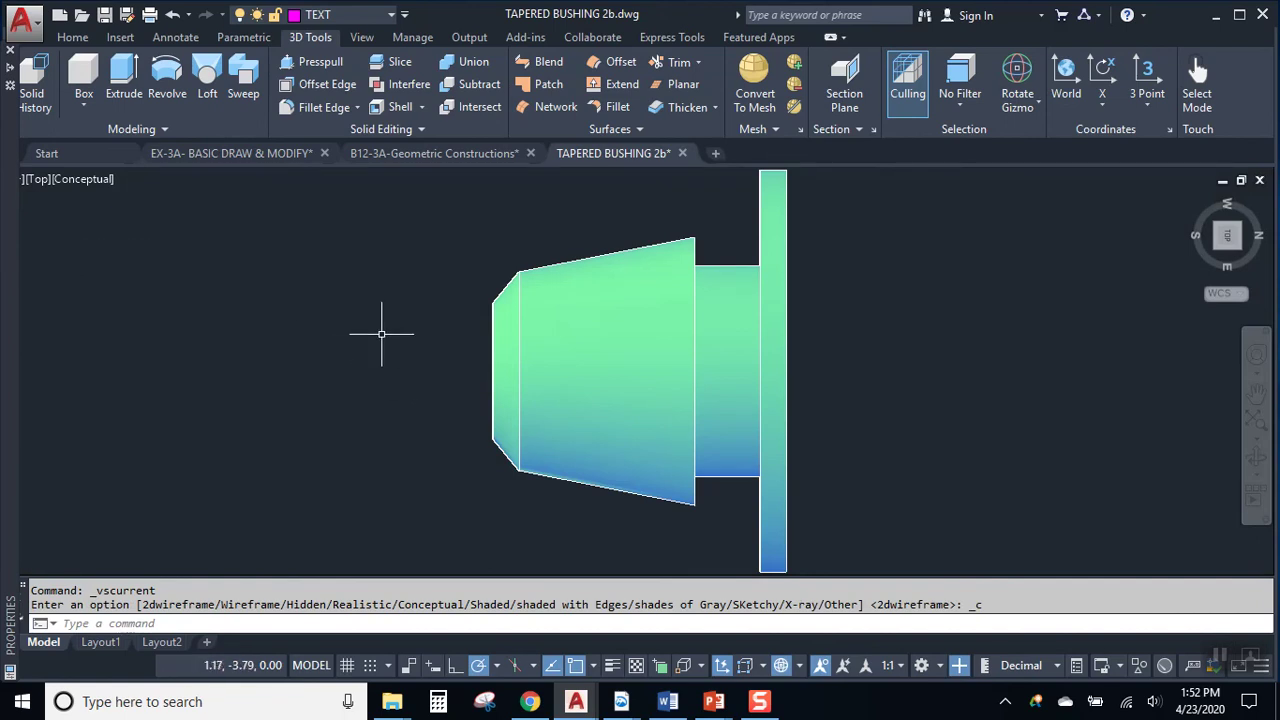
middle_click_drag(400, 360, 497, 280, "shift")
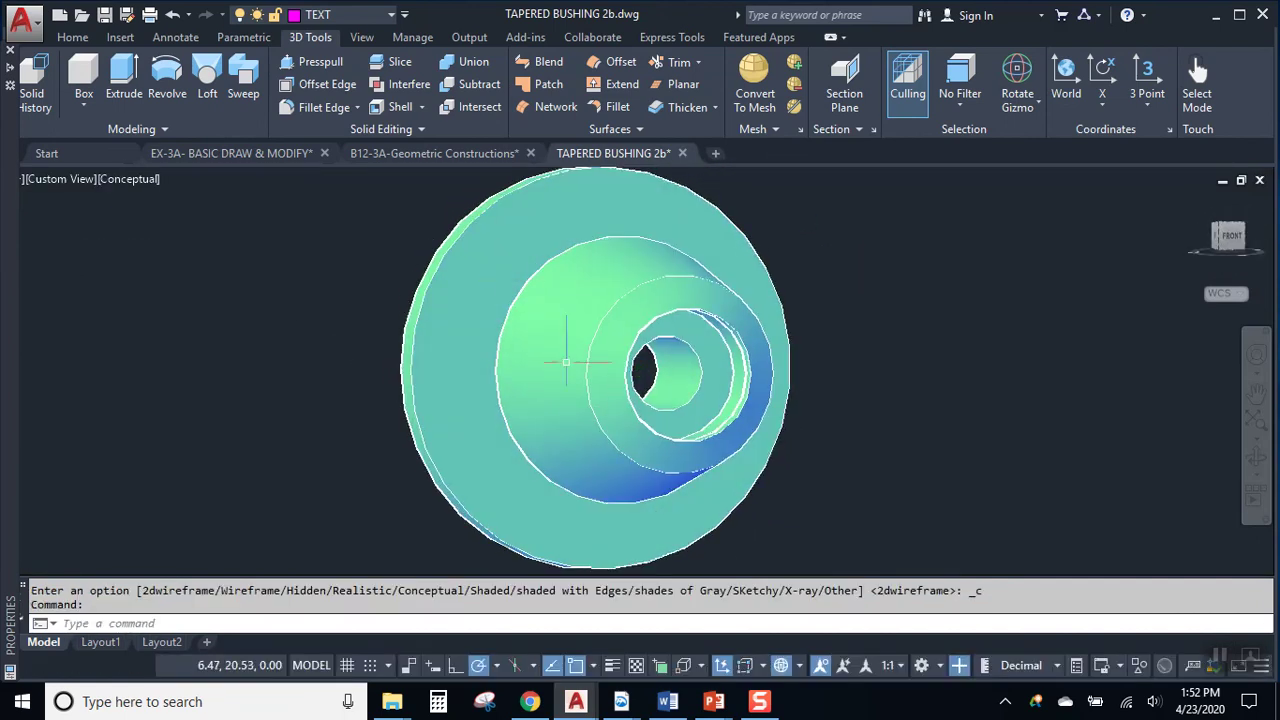
middle_click_drag(551, 403, 358, 380, "shift")
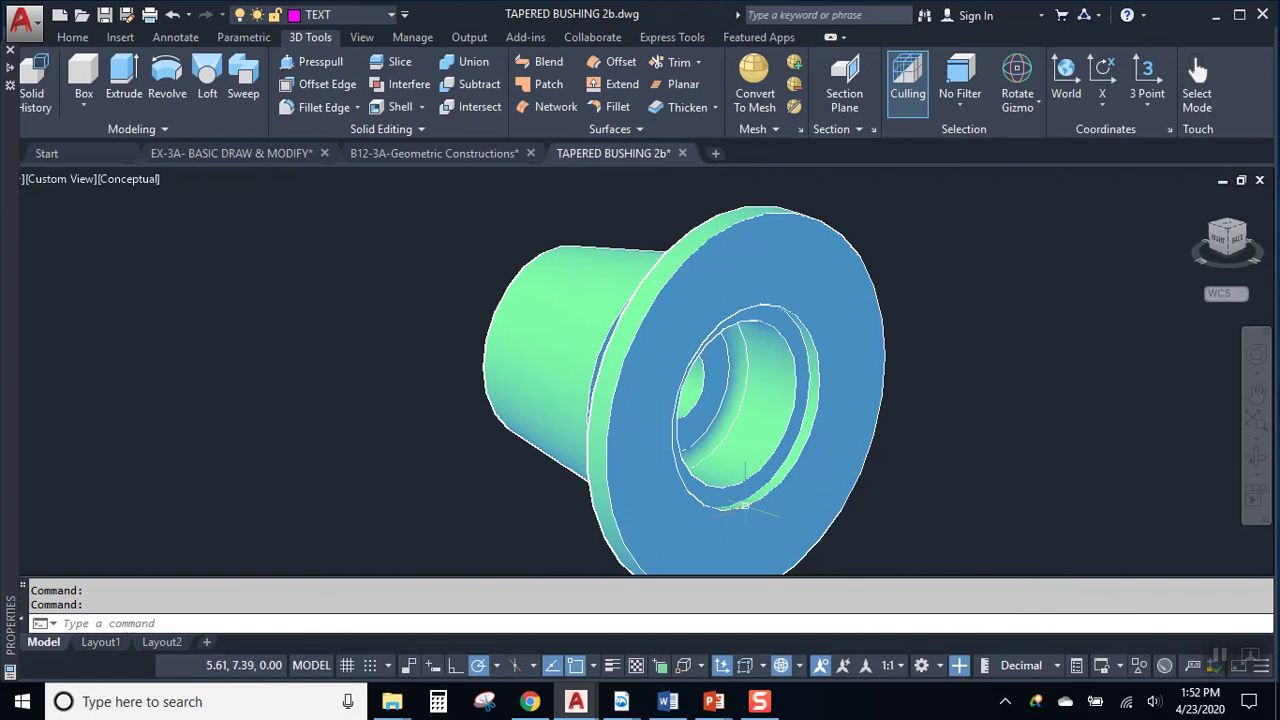
middle_click_drag(483, 457, 668, 526, "shift")
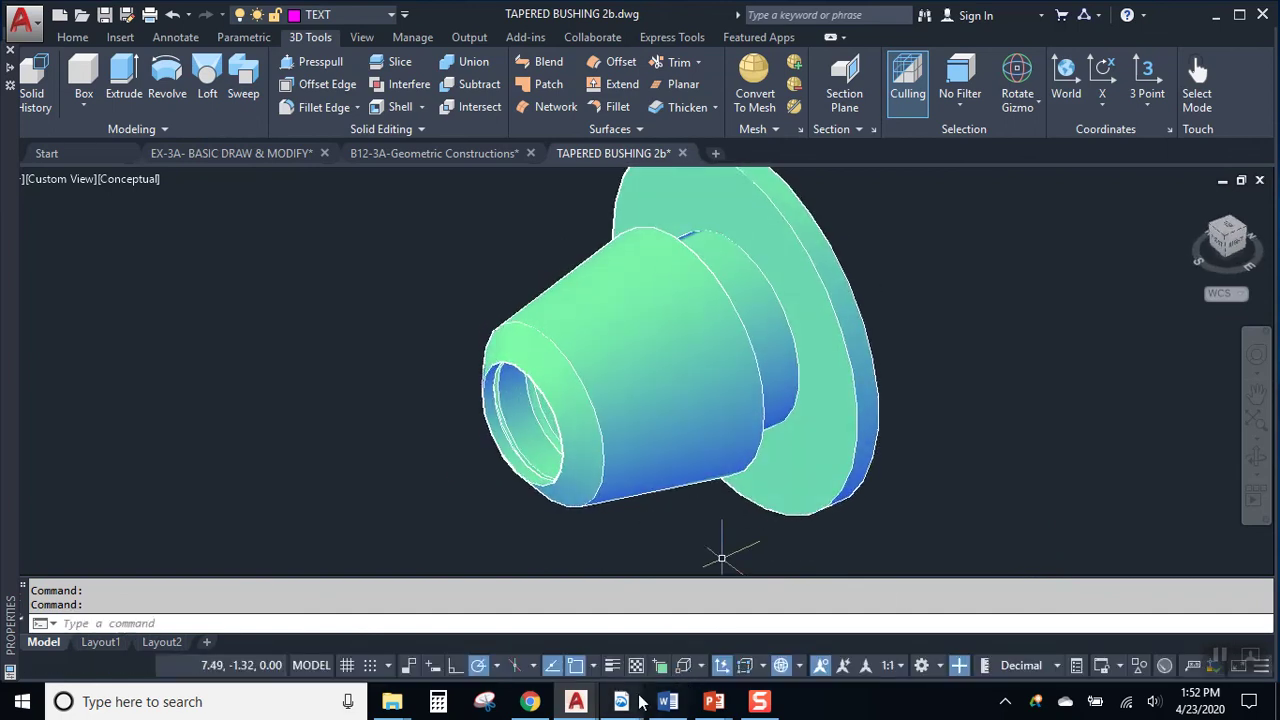
Step: Switch to the class pack PDF in Acrobat Reader and examine the full bushing sheet with section A-A at 75%
mouse_move(621, 701)
left_click(743, 651)
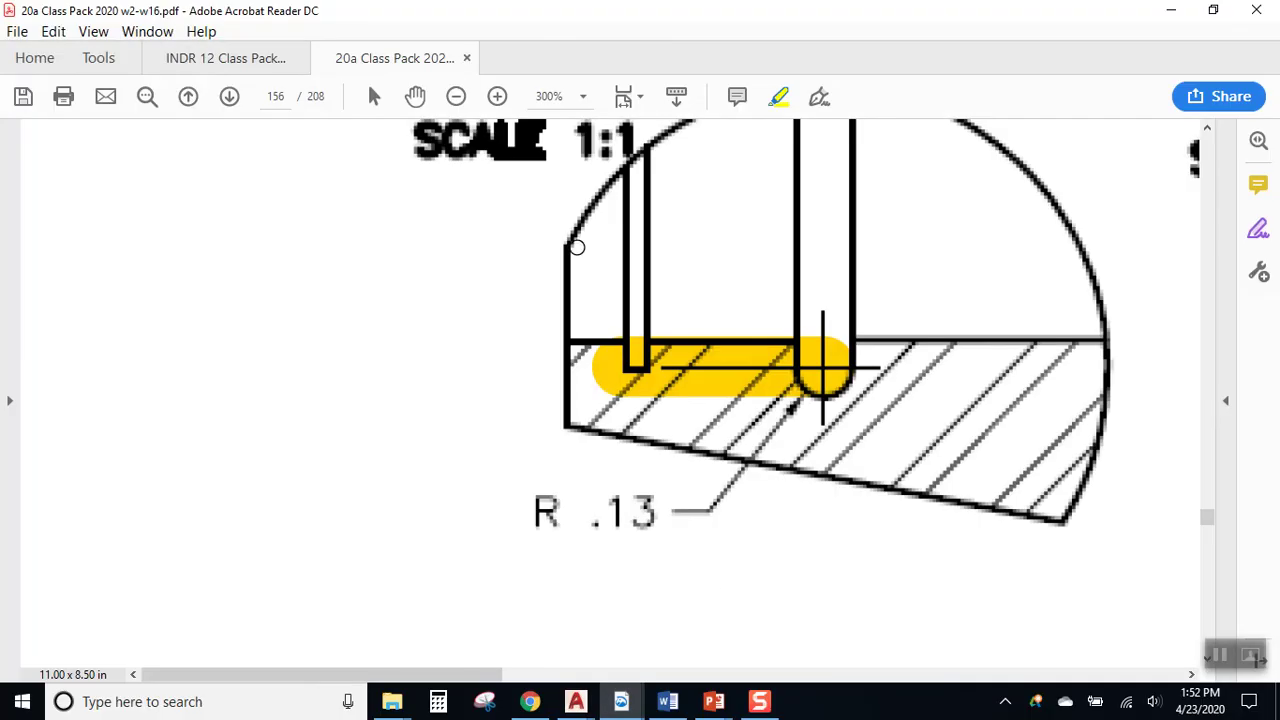
left_click(456, 96)
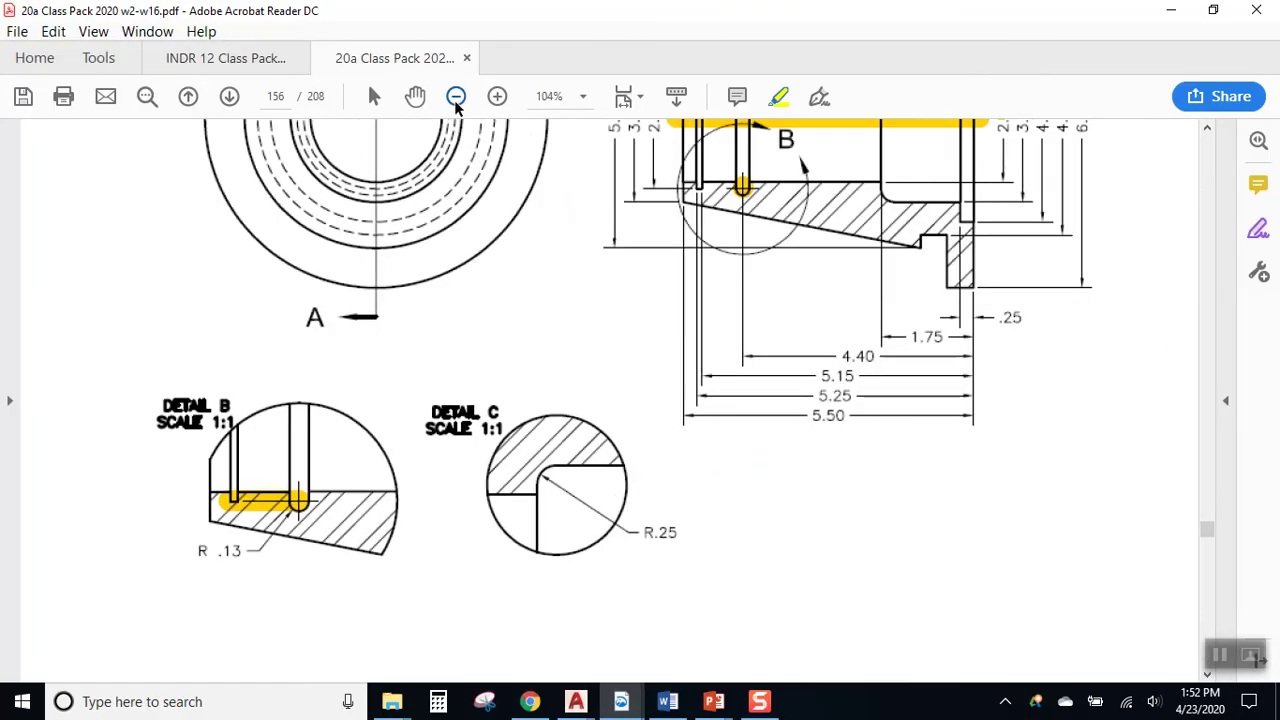
left_click(456, 96)
scroll(735, 310, "up", 2)
scroll(740, 290, "down", 1)
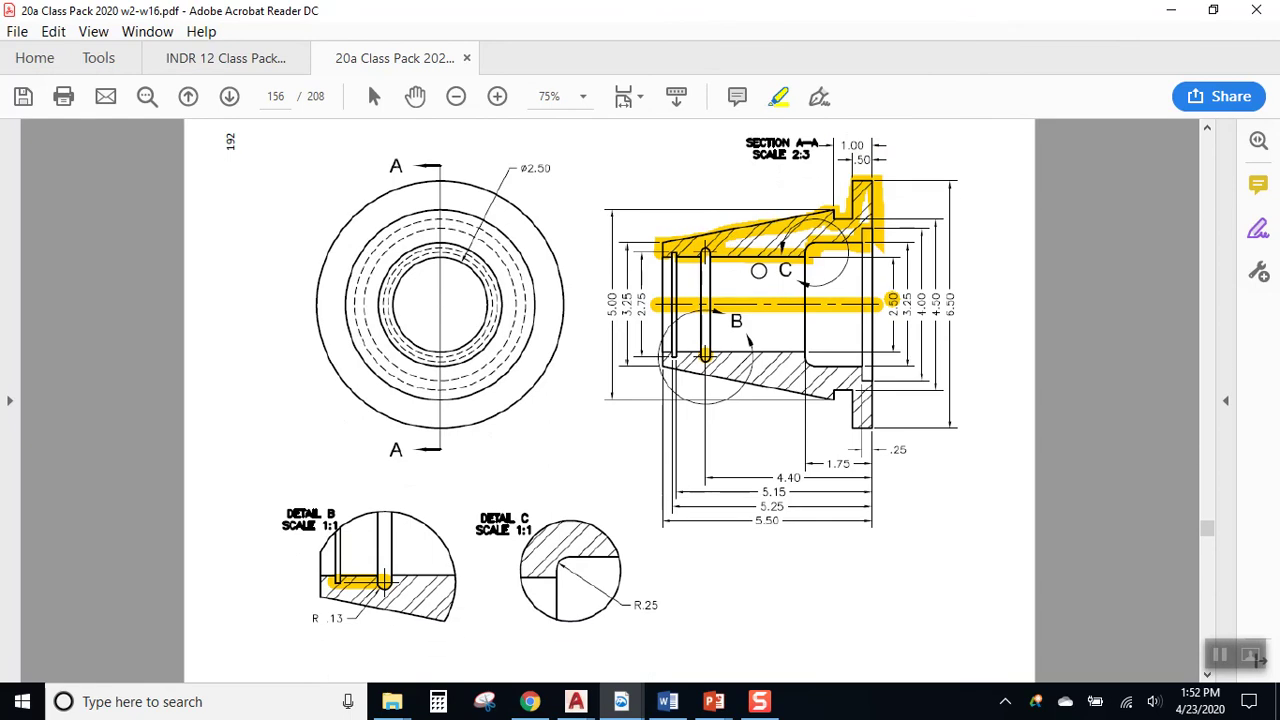